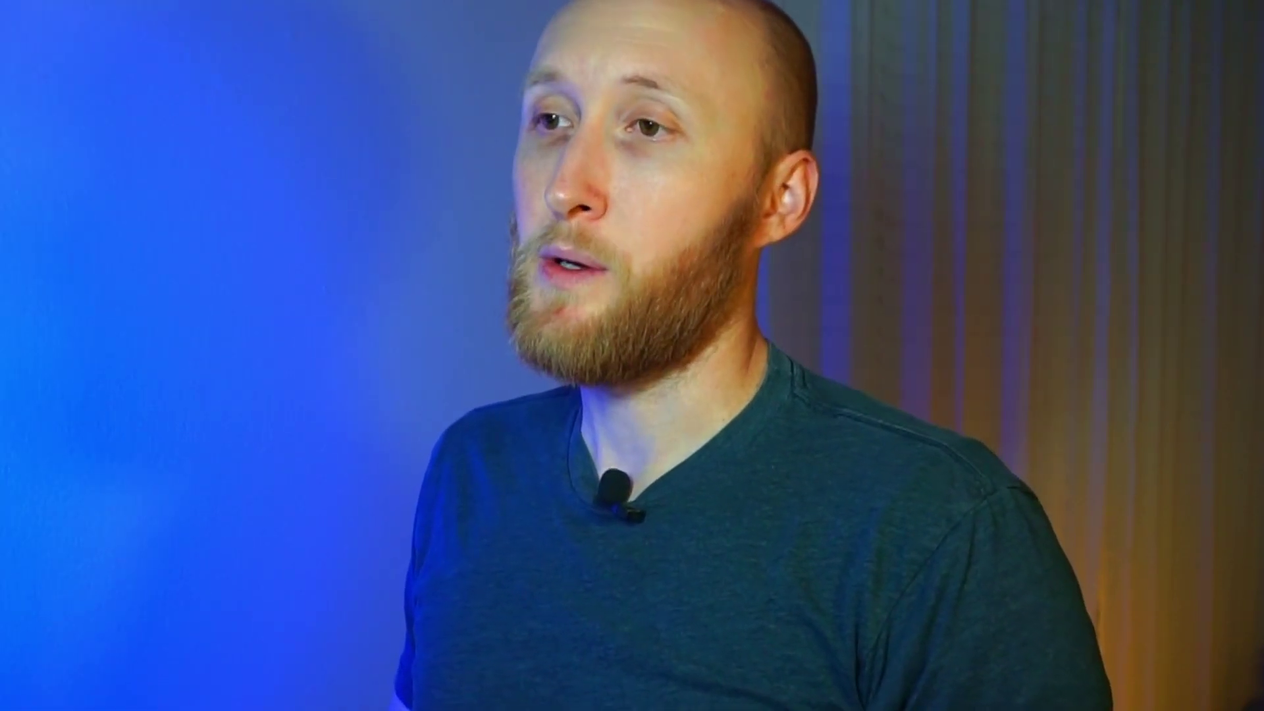
# Open the Reports page and list all reports.
pyautogui.click(127, 164)
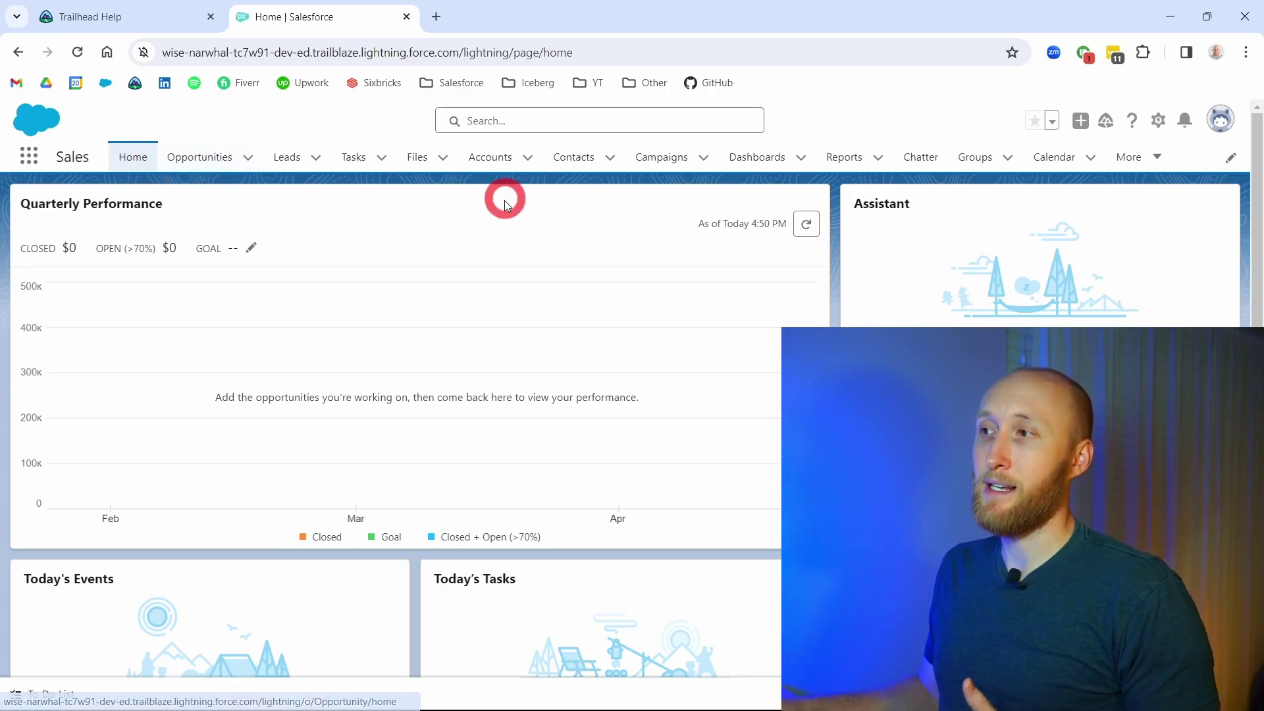
pyautogui.click(843, 160)
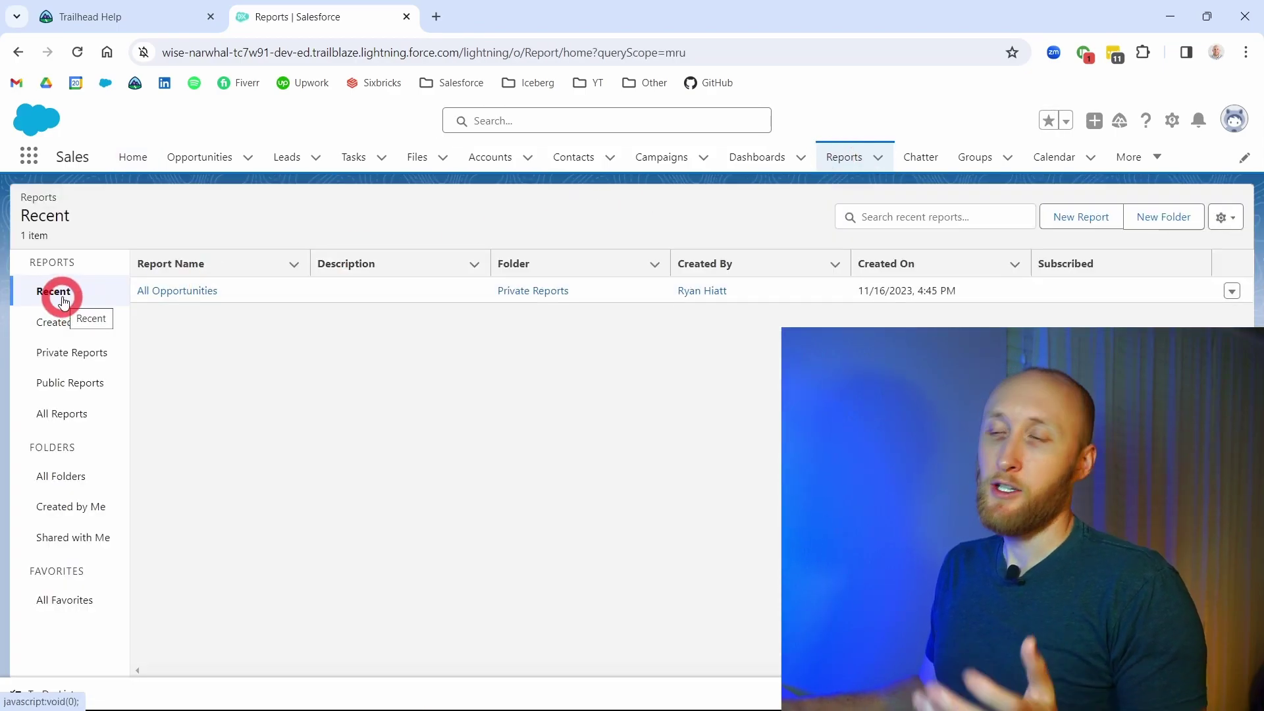
pyautogui.click(63, 416)
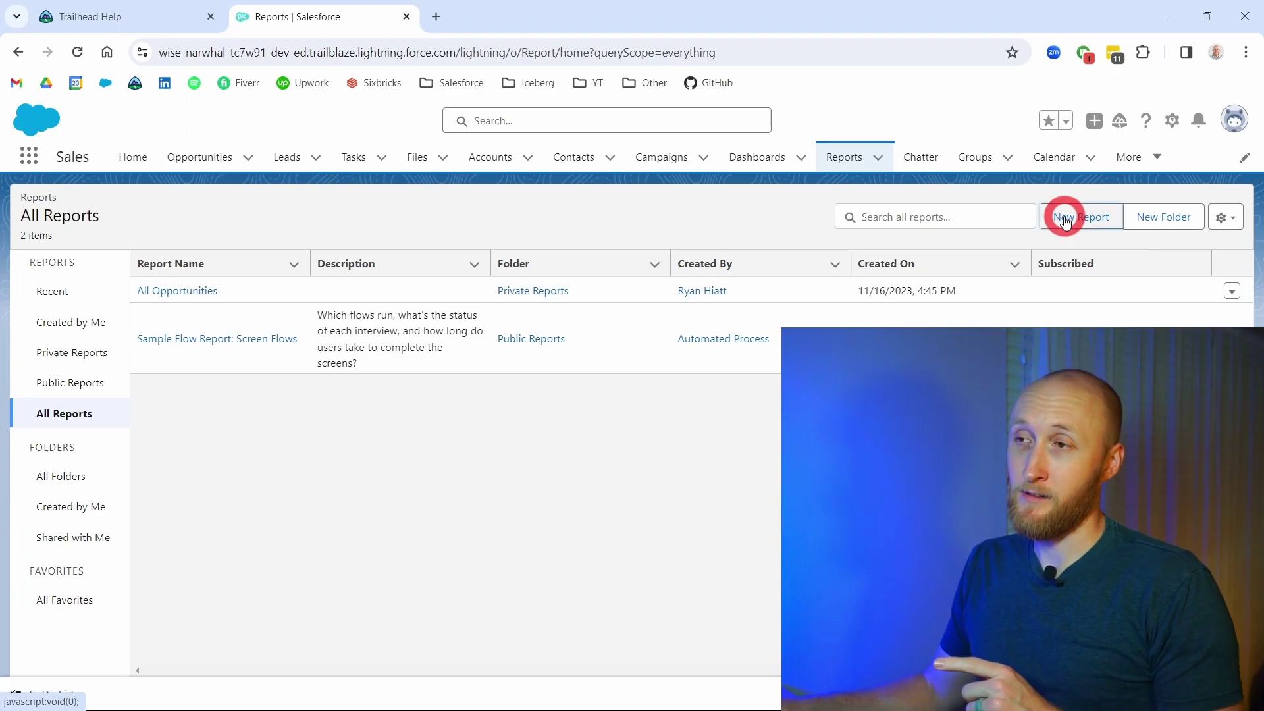
# Create a new report based on the Accounts report type, chosen from the full list of report types.
pyautogui.click(1065, 219)
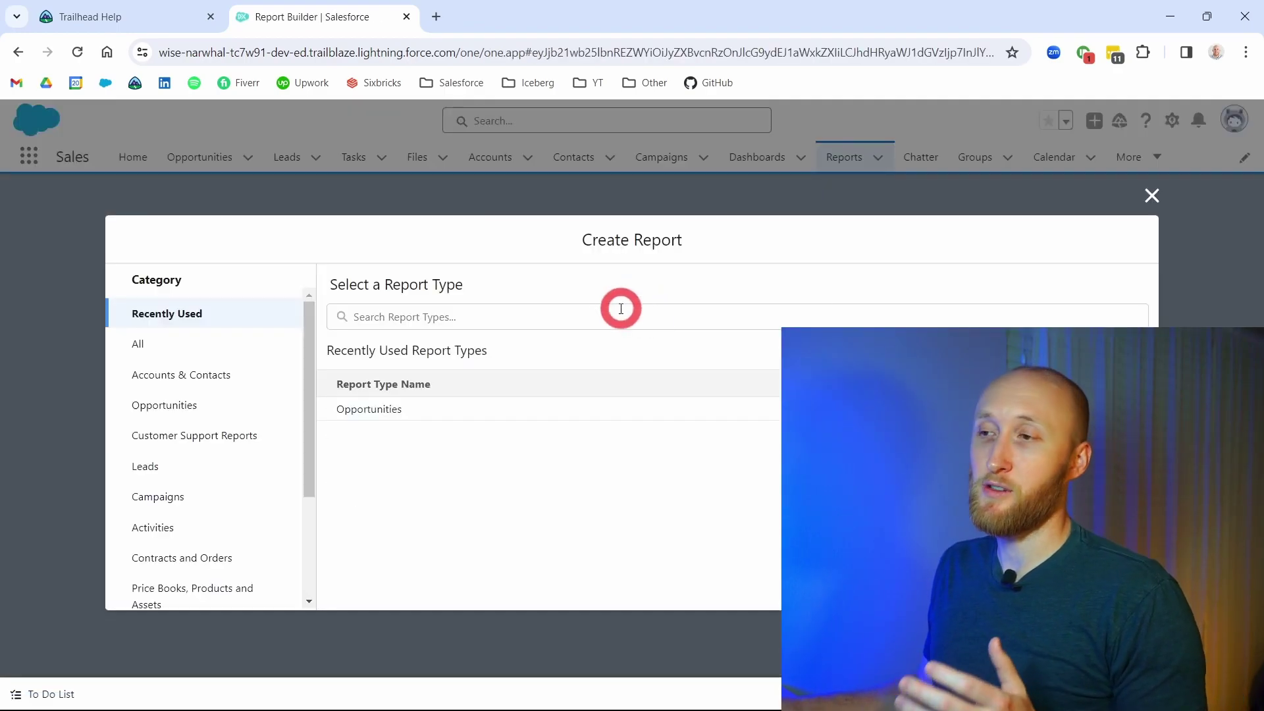
pyautogui.click(184, 344)
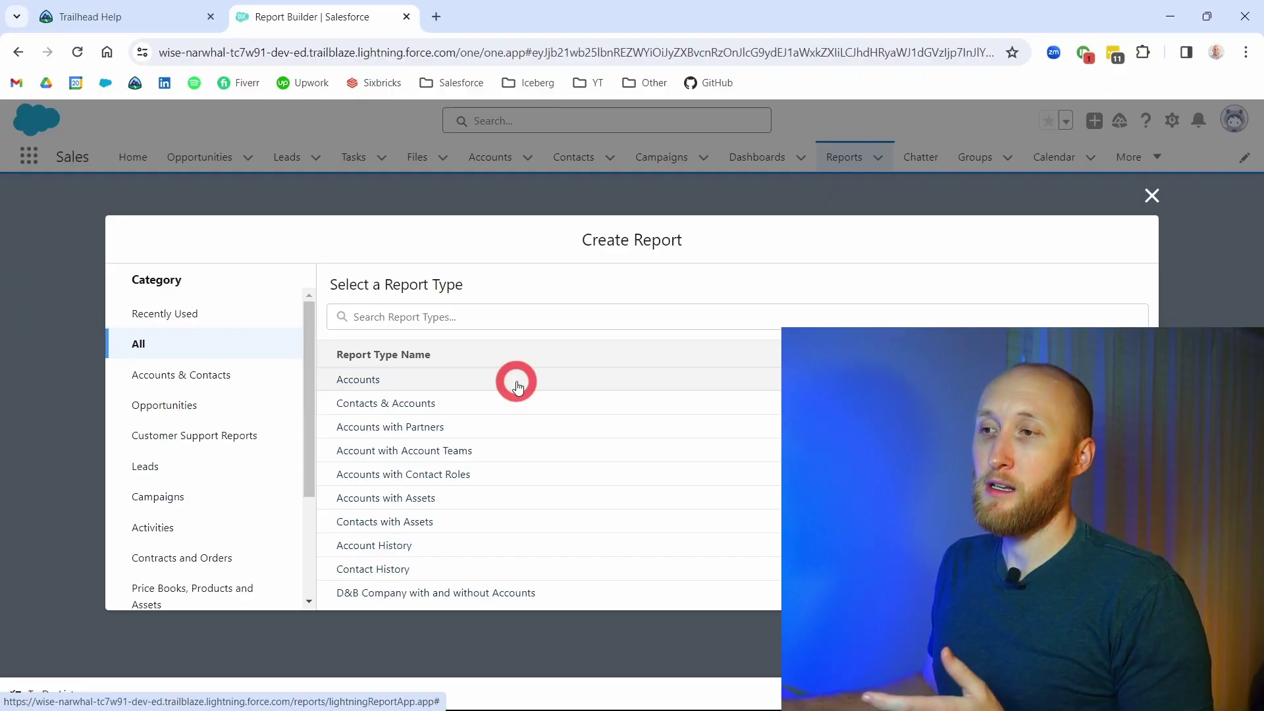
pyautogui.click(517, 387)
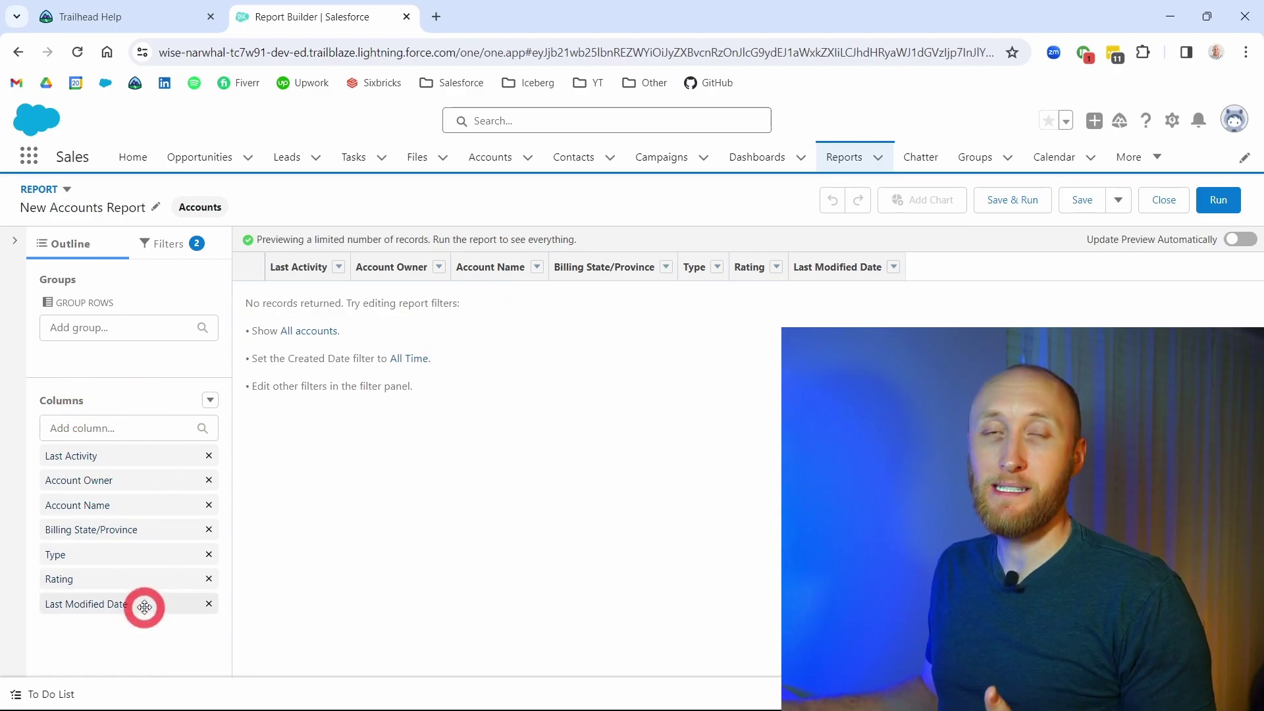
# Add the Created Date column to the accounts report.
pyautogui.click(113, 428)
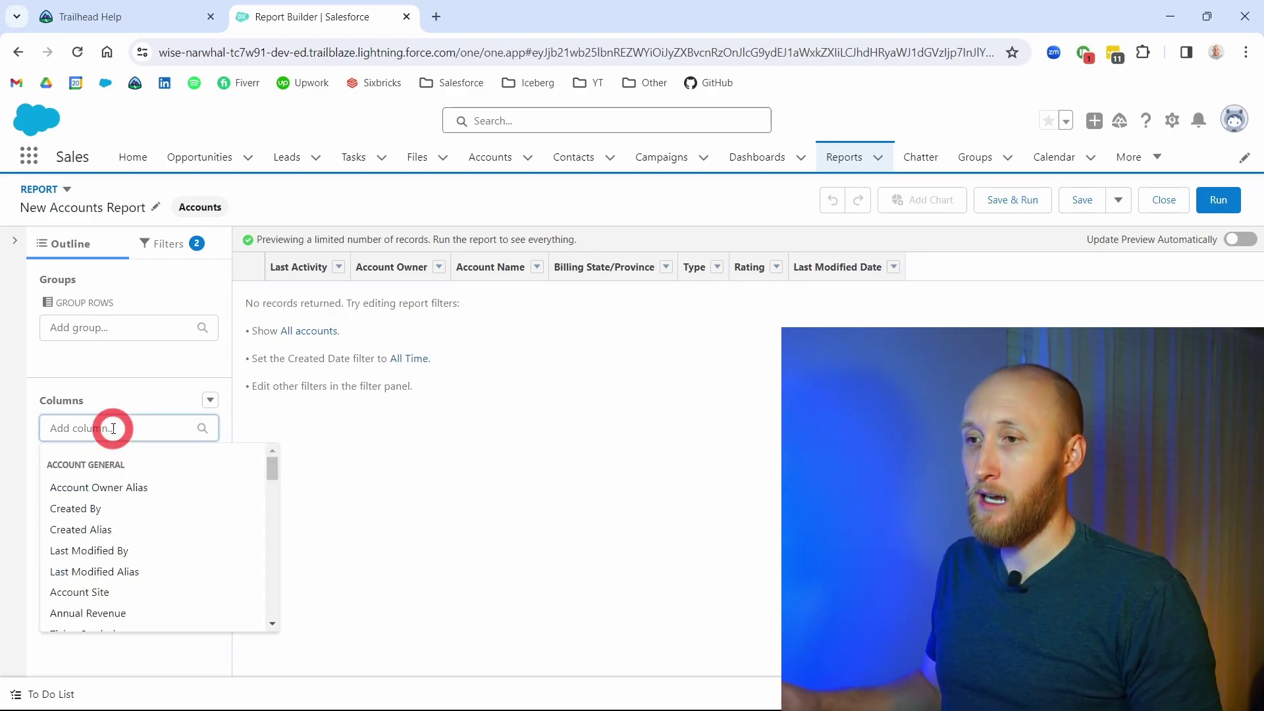
pyautogui.write('create')
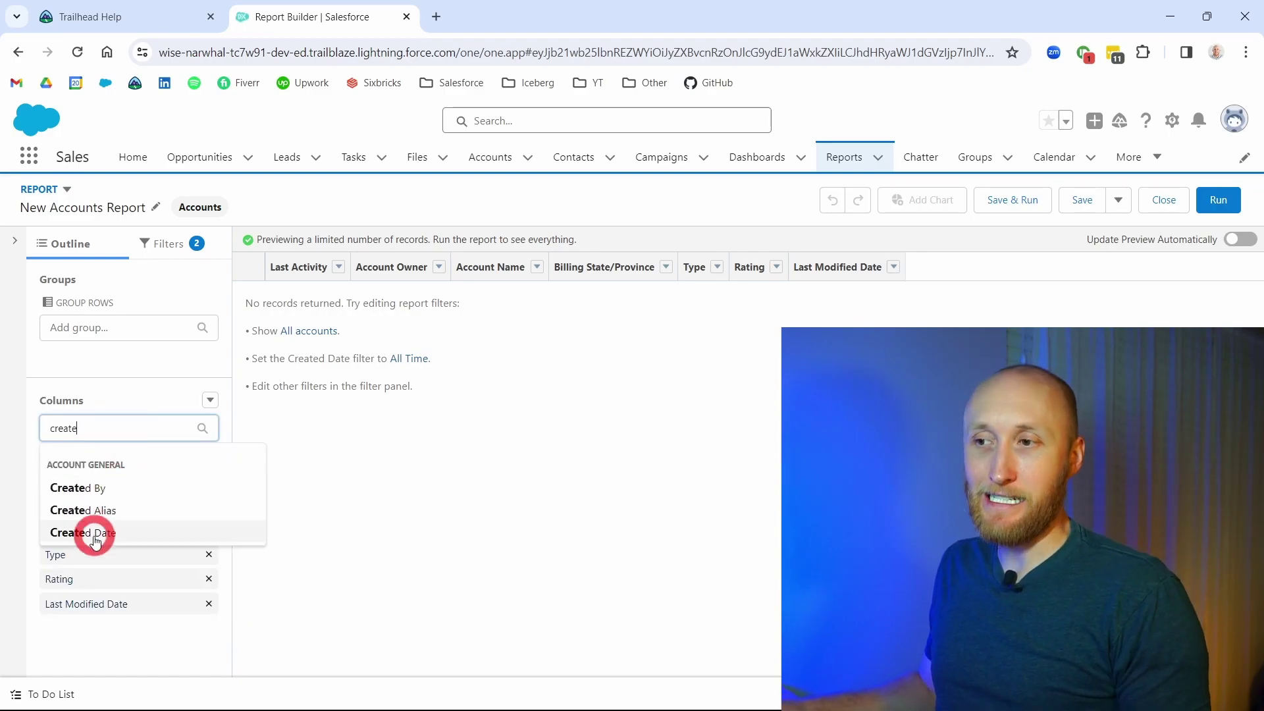
pyautogui.click(95, 534)
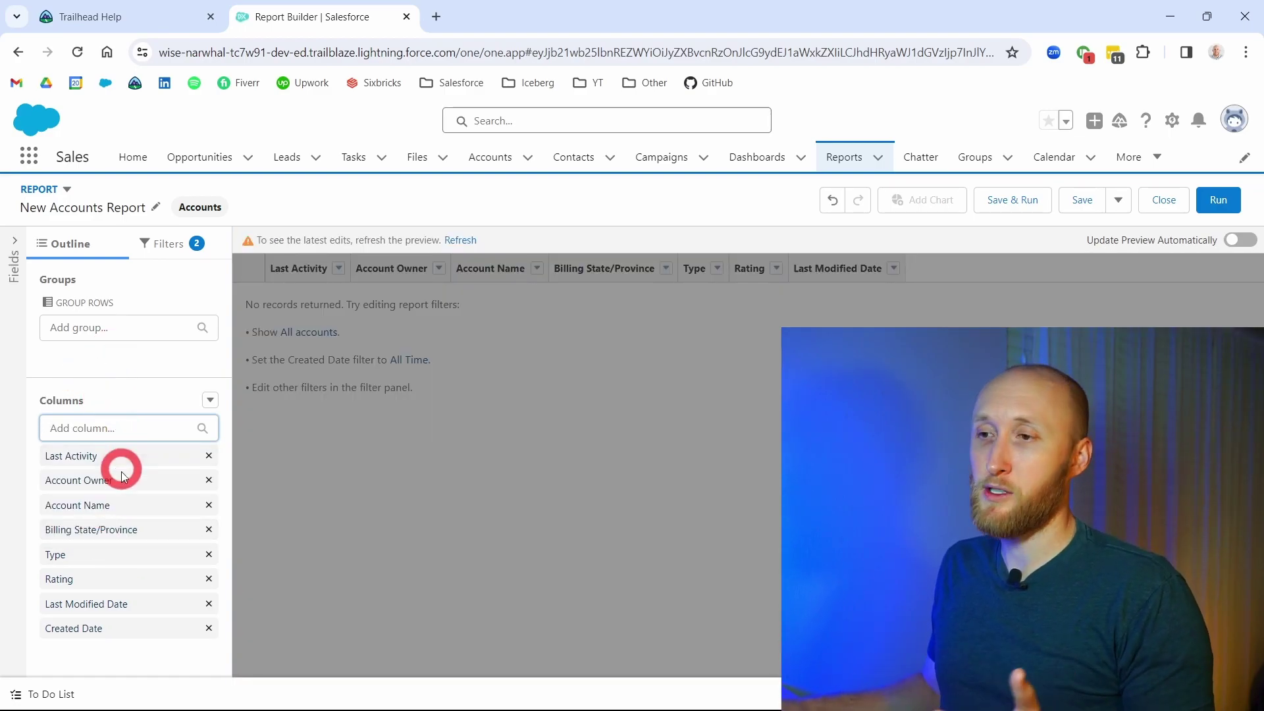
# Group the report rows by Type and refresh the preview.
pyautogui.moveTo(120, 474)
pyautogui.mouseDown()
pyautogui.moveTo(118, 460)
pyautogui.moveTo(116, 490)
pyautogui.mouseUp()
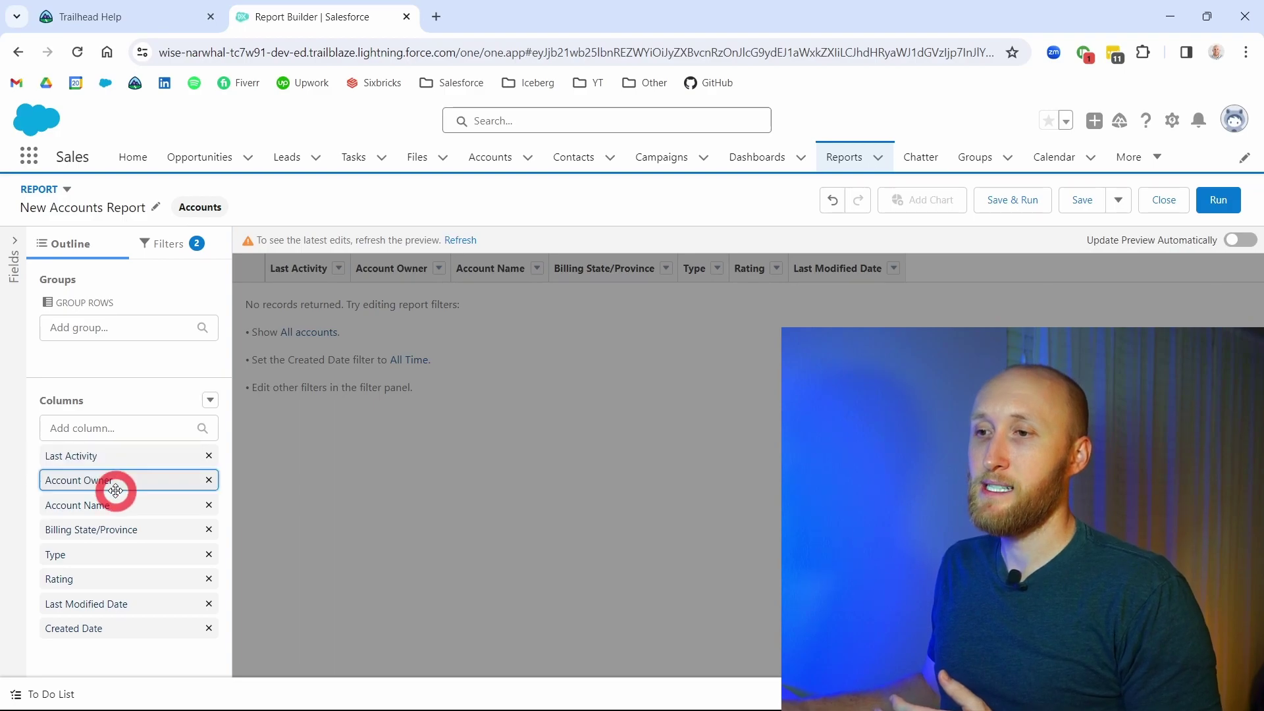
pyautogui.moveTo(97, 563); pyautogui.dragTo(141, 361)
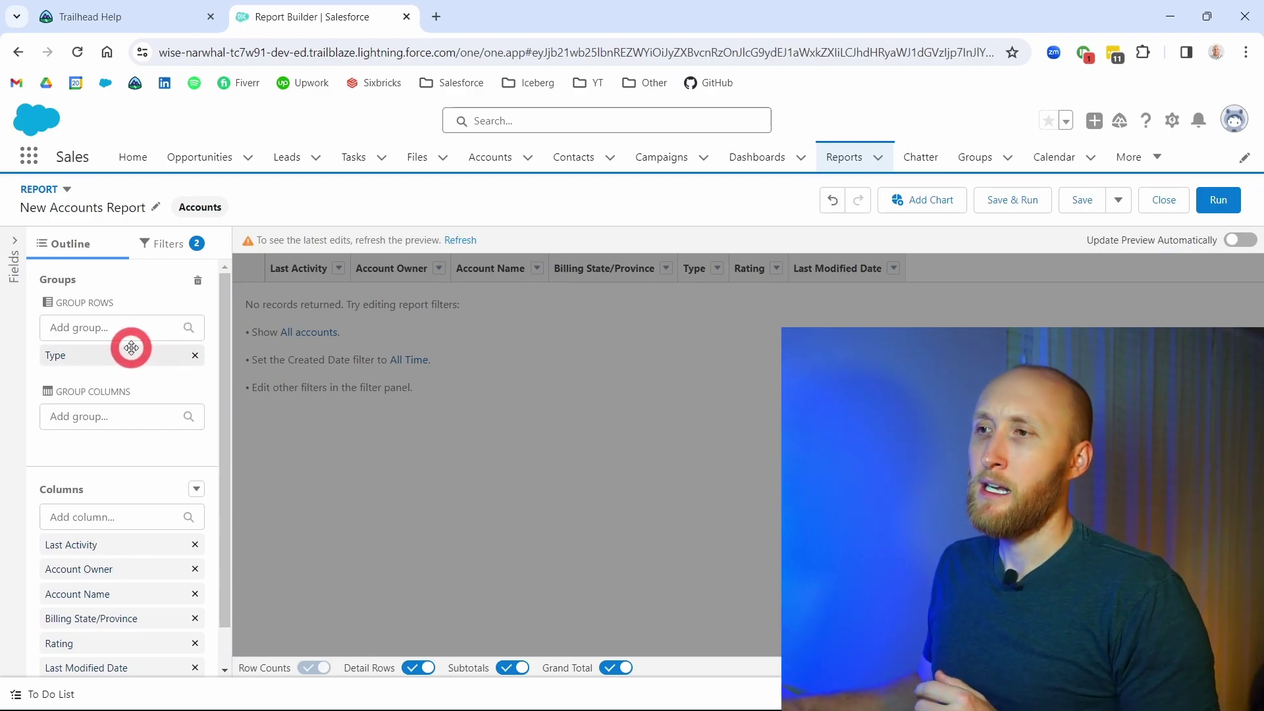
pyautogui.click(473, 241)
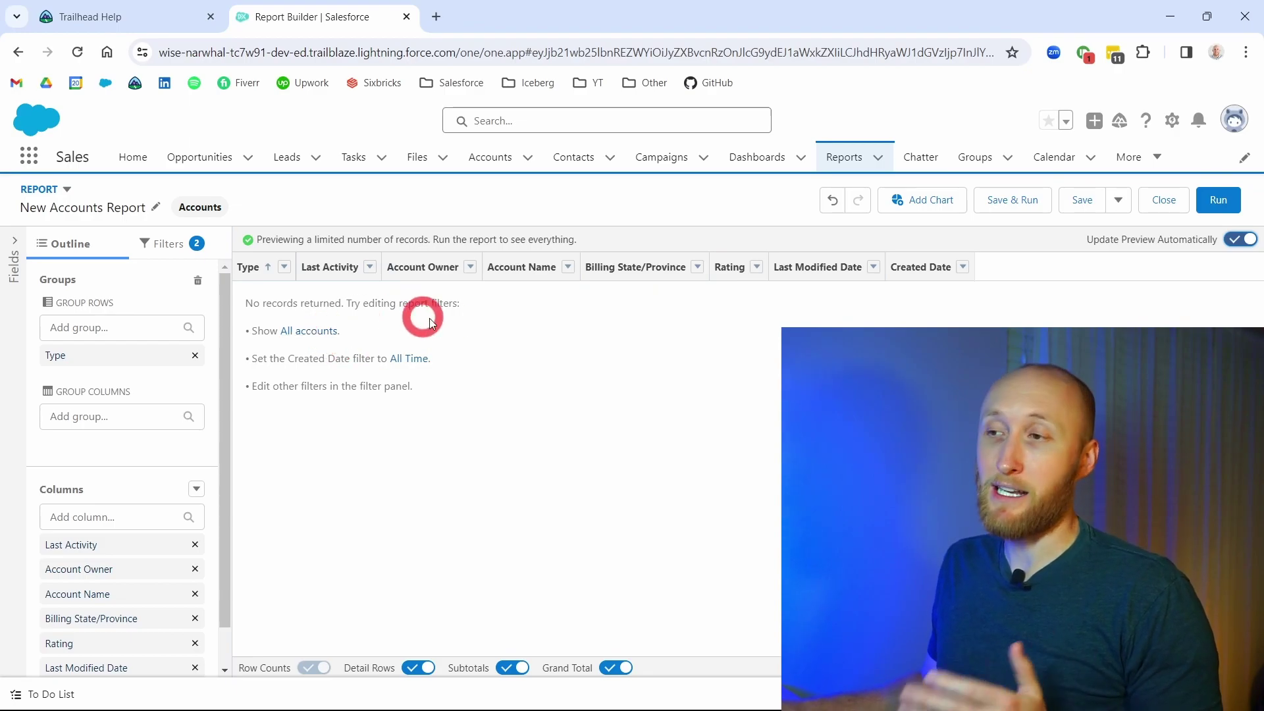
# Set the range of the existing Created Date filter to All Time and apply it.
pyautogui.click(168, 243)
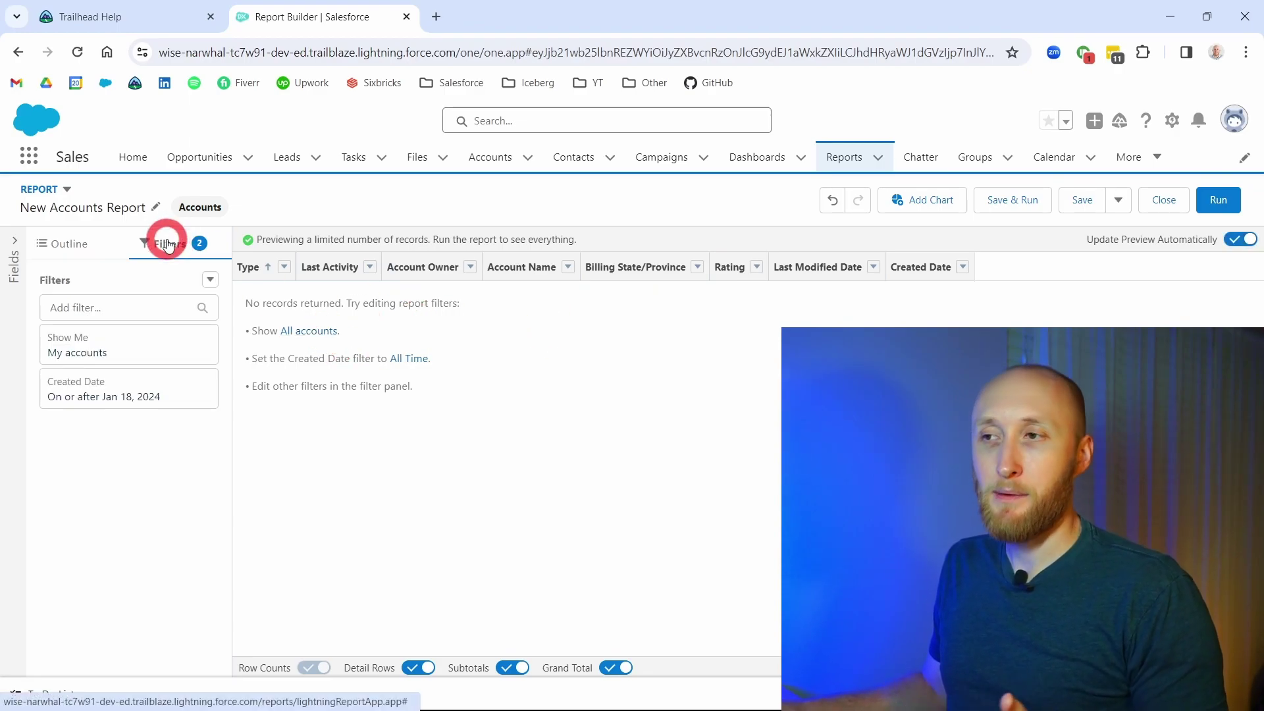
pyautogui.click(145, 385)
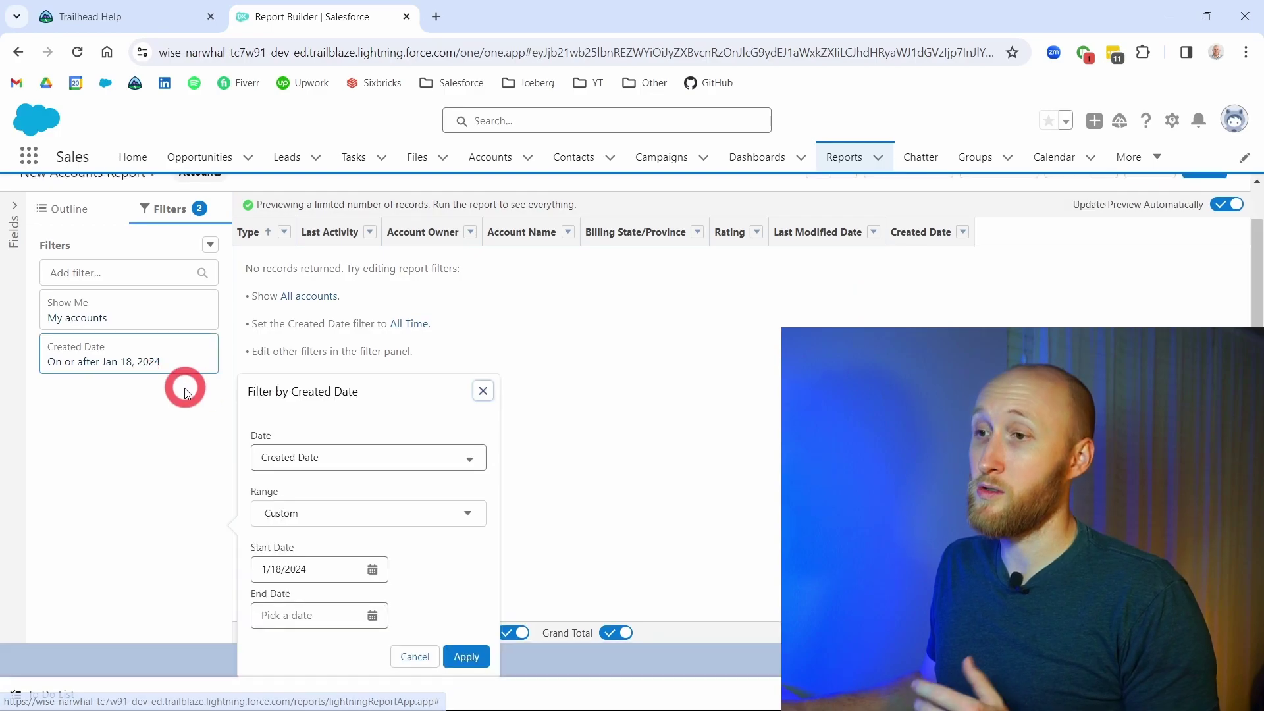
pyautogui.click(337, 516)
pyautogui.click(338, 545)
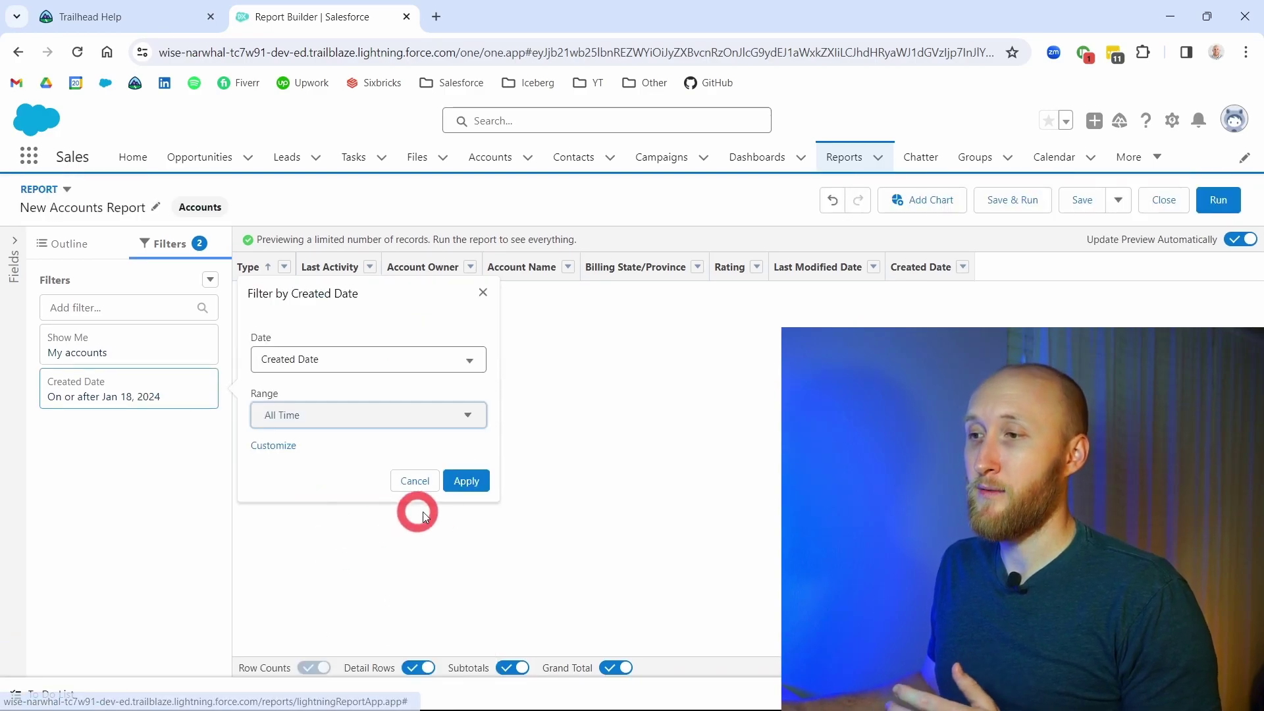
pyautogui.click(471, 479)
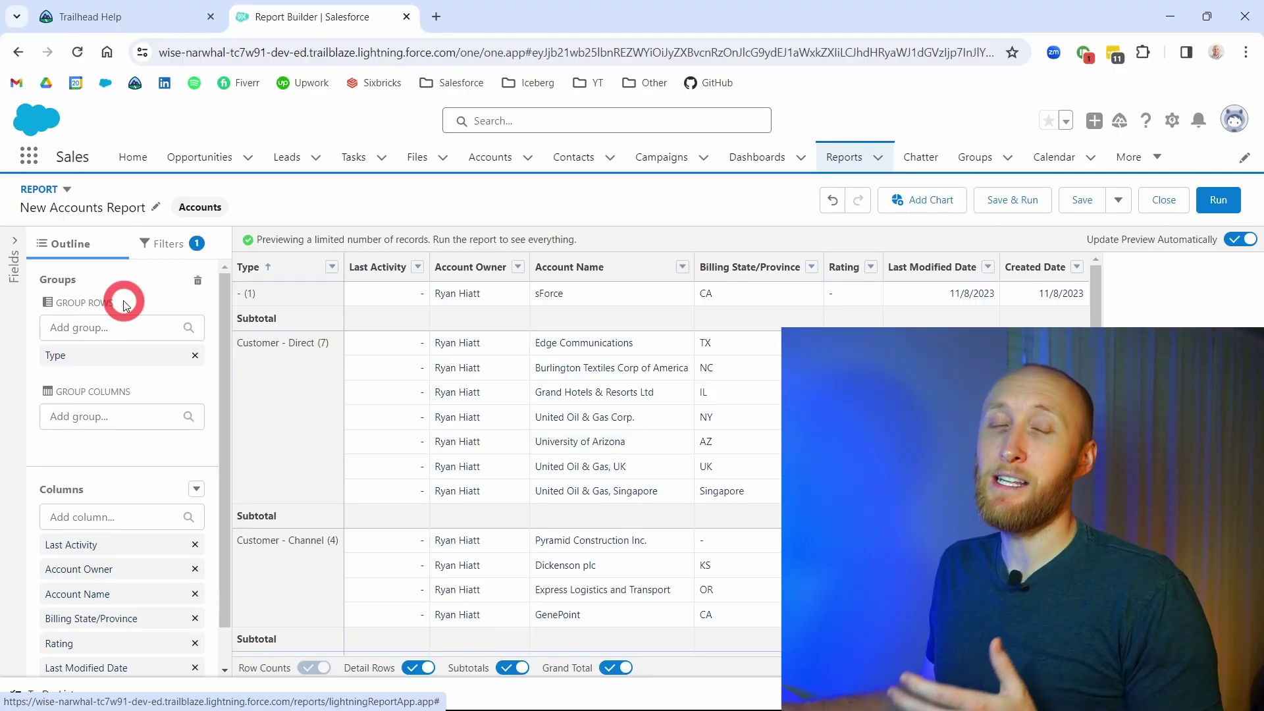
# Add a second Created Date filter that equals the relative date LAST YEAR and apply it.
pyautogui.click(170, 249)
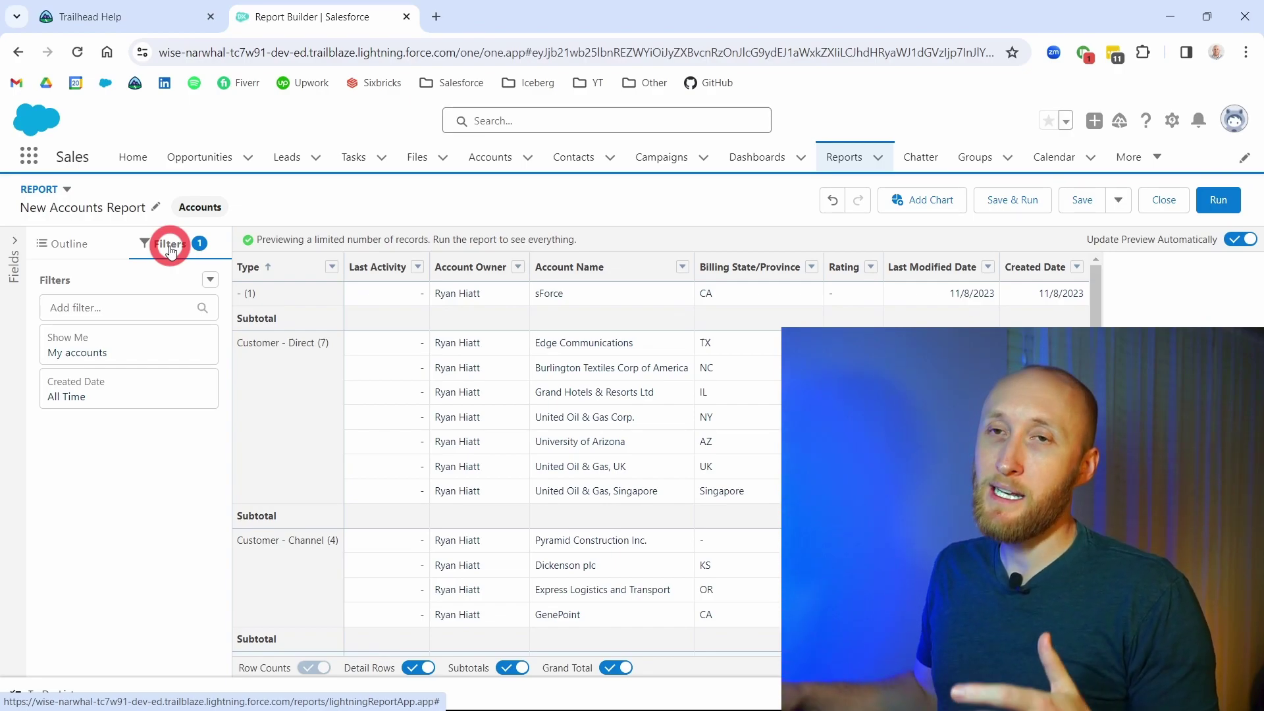
pyautogui.click(149, 302)
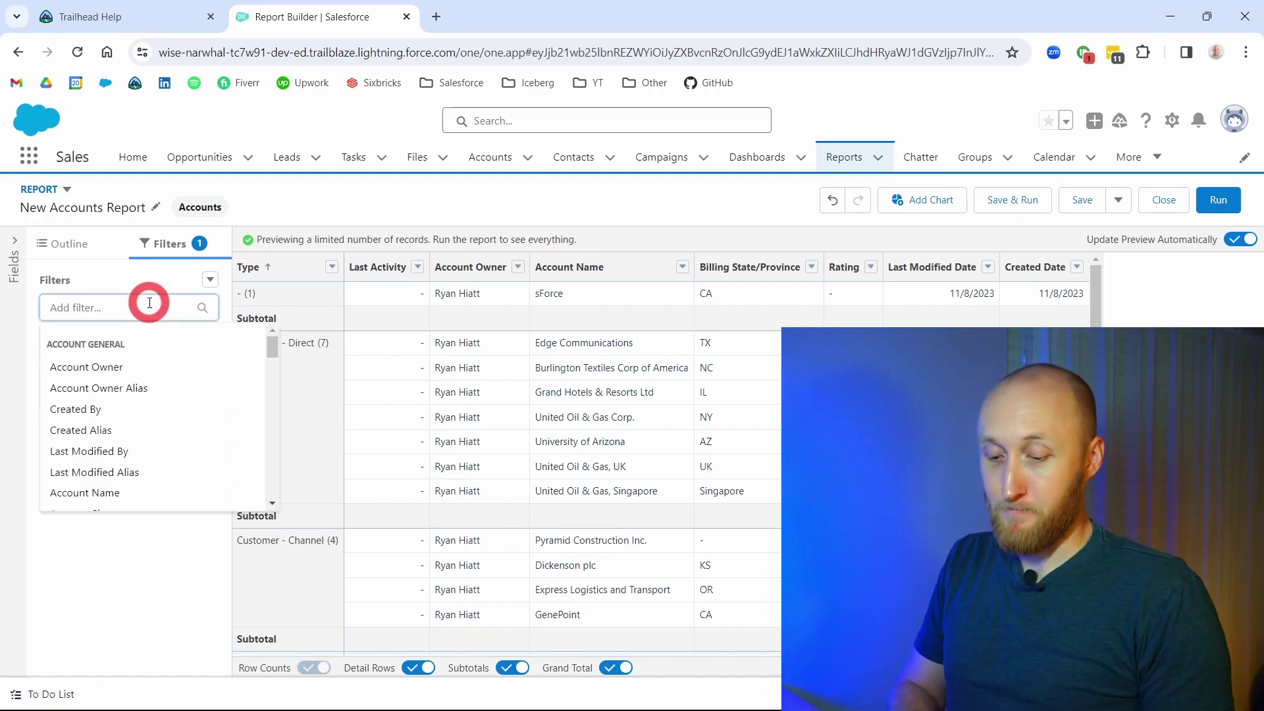
pyautogui.write('created')
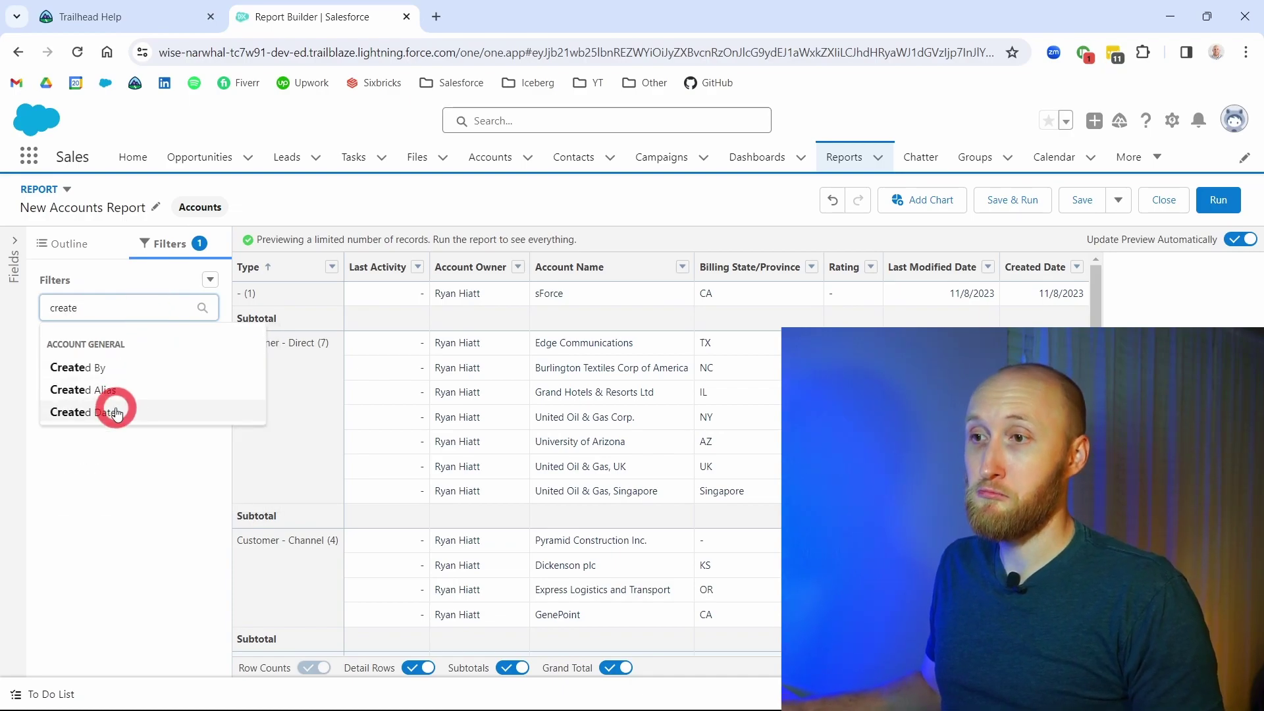
pyautogui.click(150, 410)
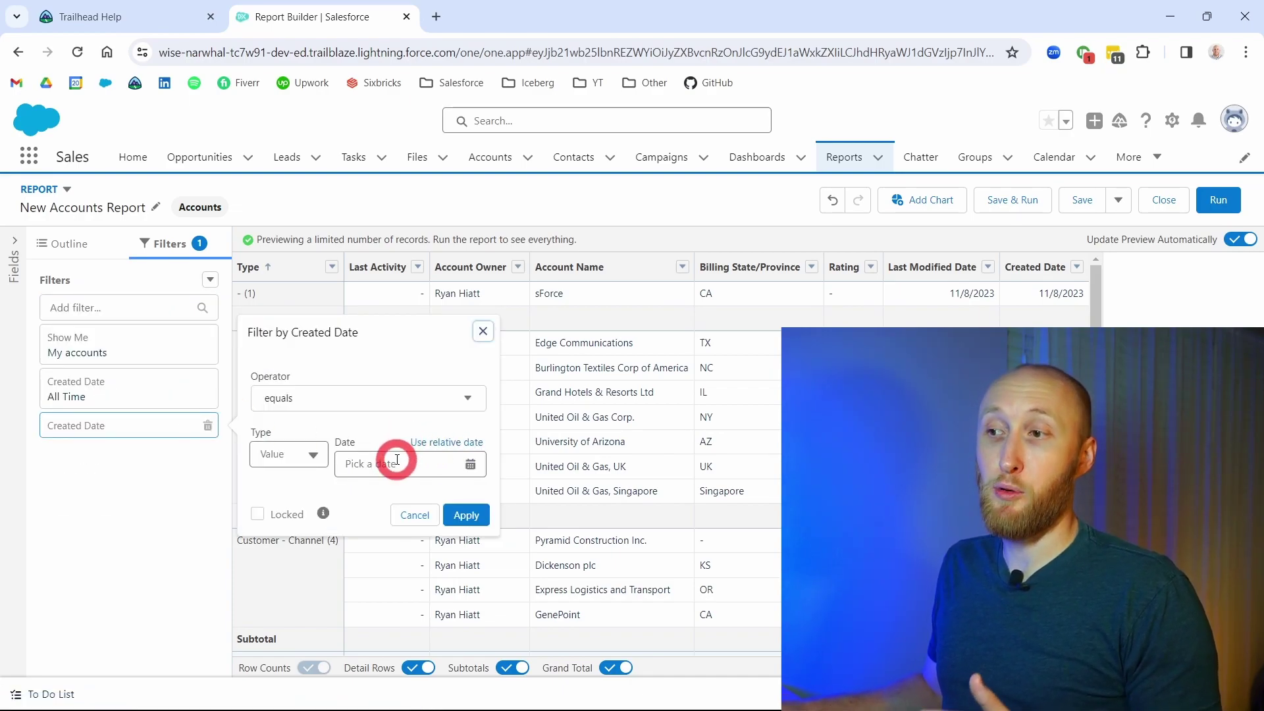
pyautogui.click(431, 443)
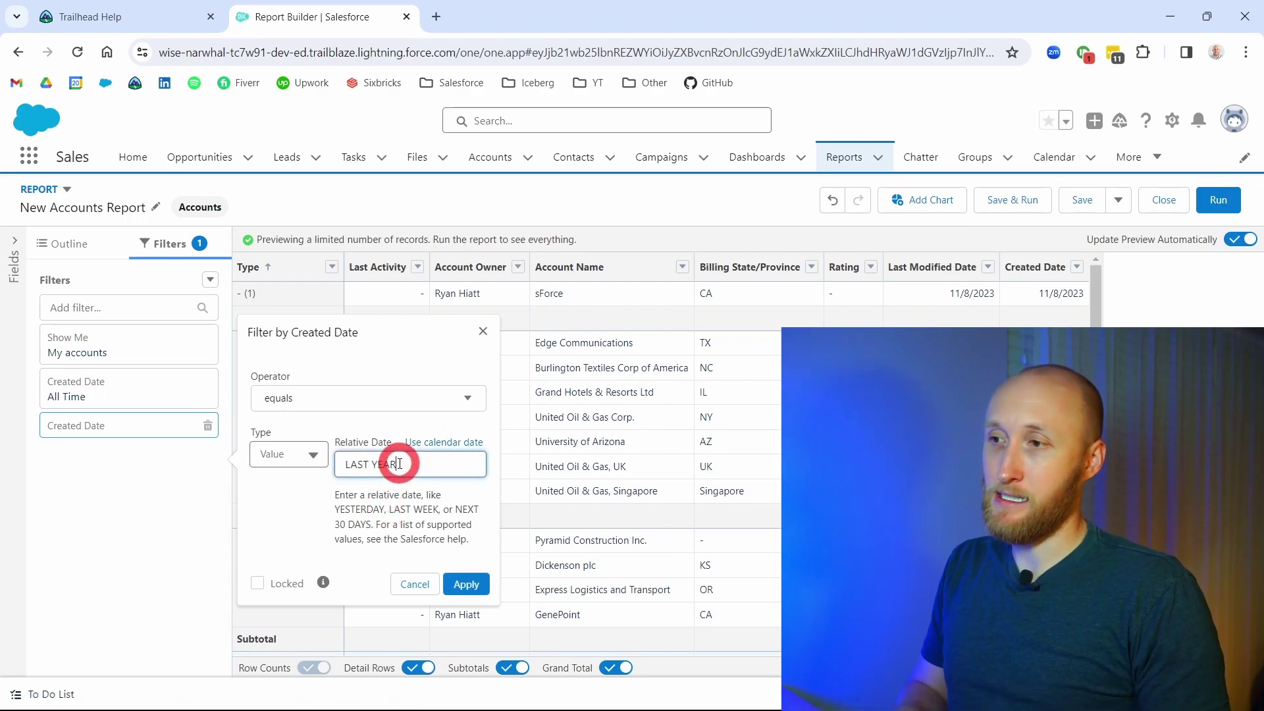
pyautogui.click(466, 584)
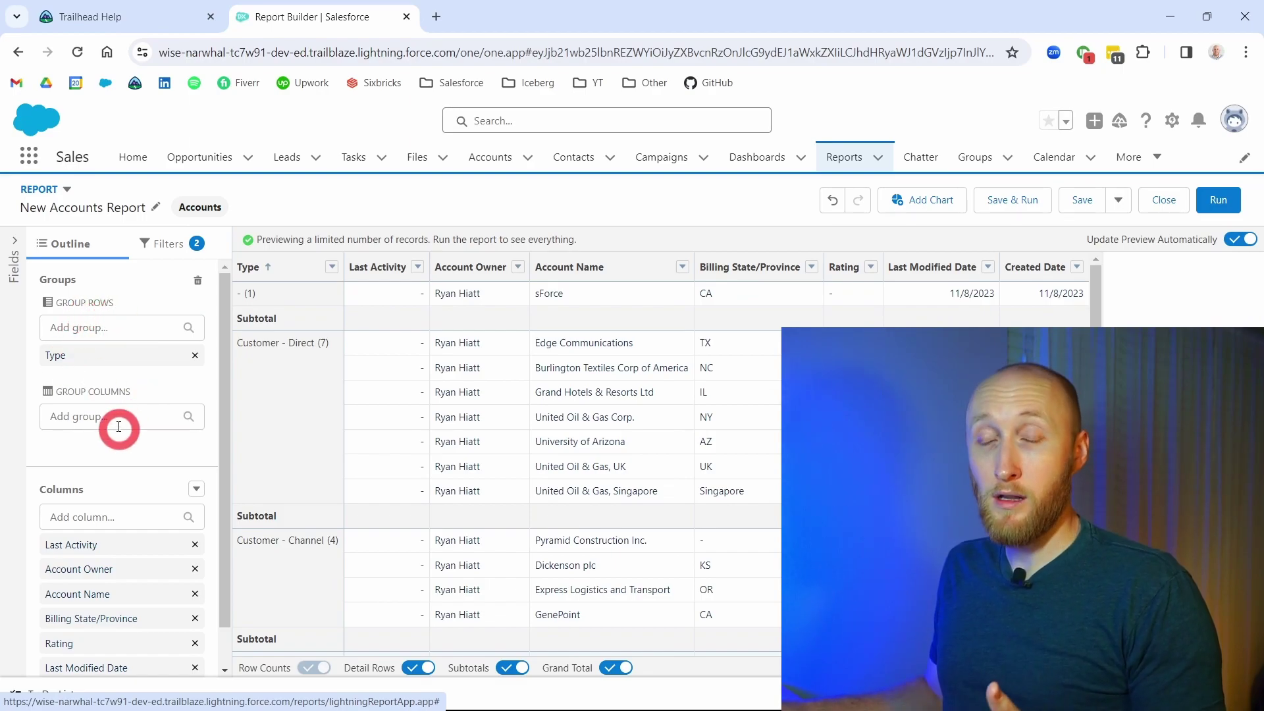
pyautogui.click(169, 262)
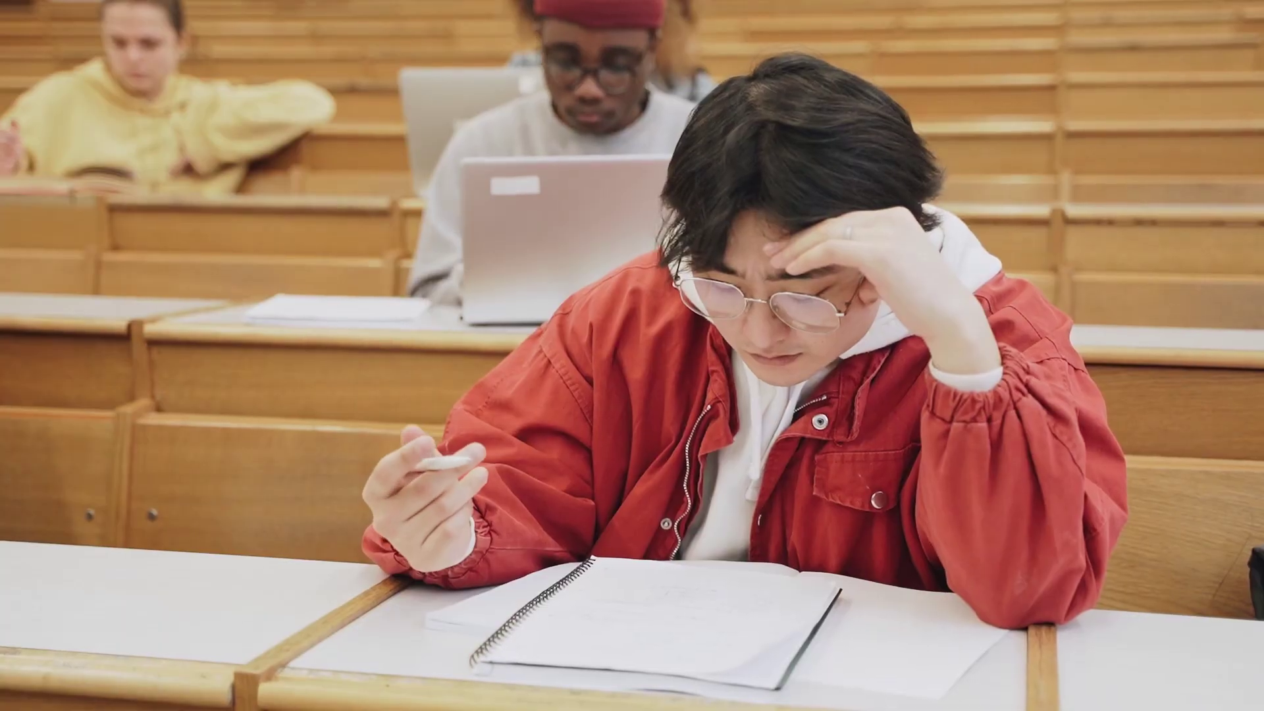
pyautogui.click(105, 336)
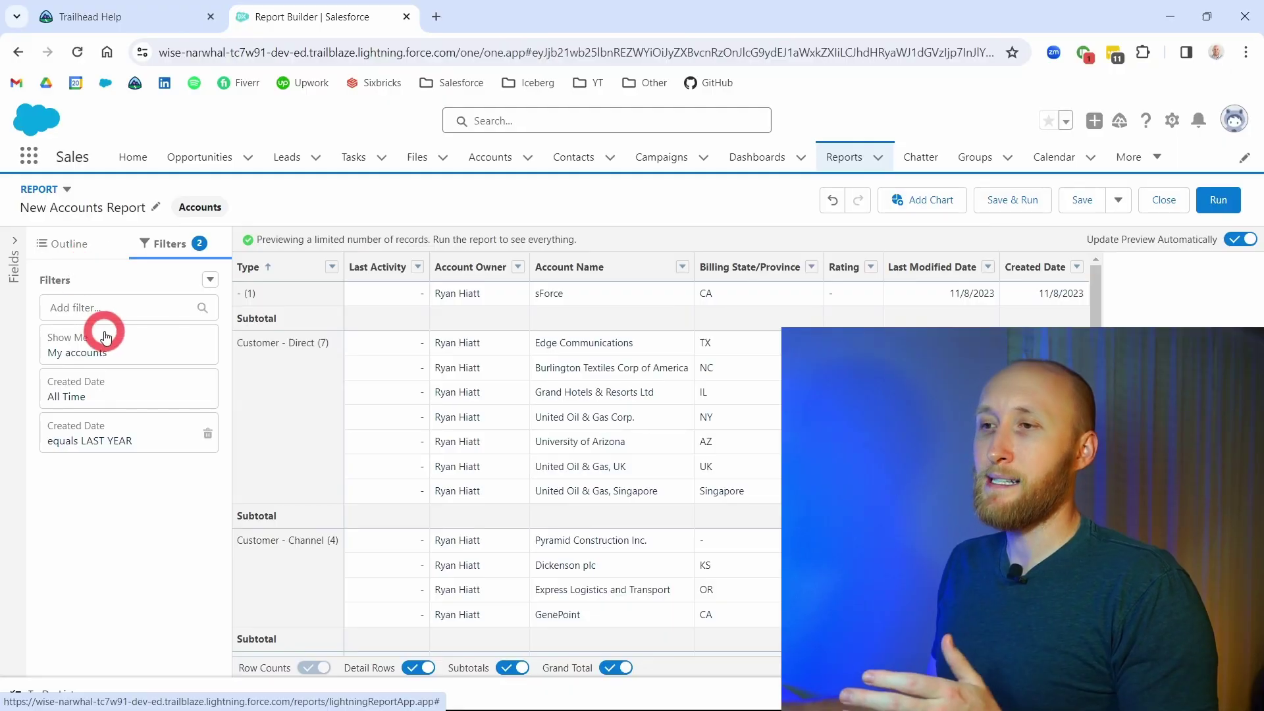
pyautogui.click(79, 245)
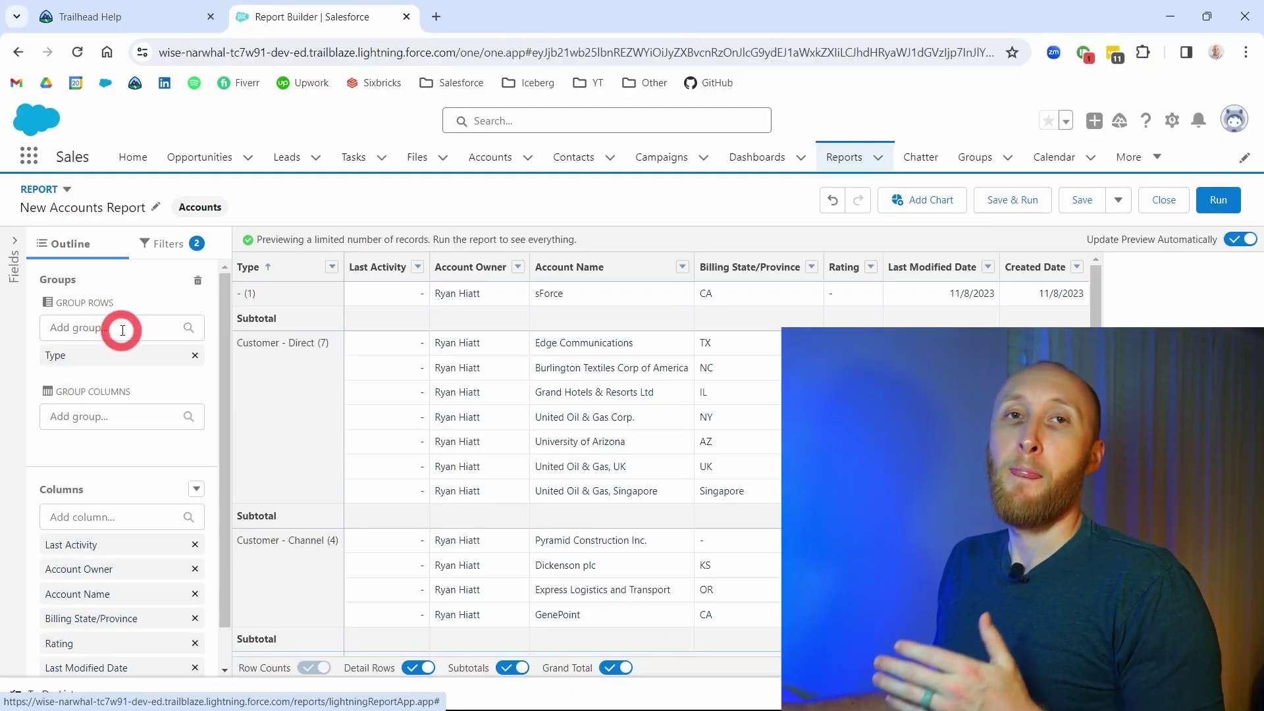
# Move Type from the row groups back into the columns, after Last Activity, and run the report.
pyautogui.moveTo(113, 354); pyautogui.dragTo(121, 569)
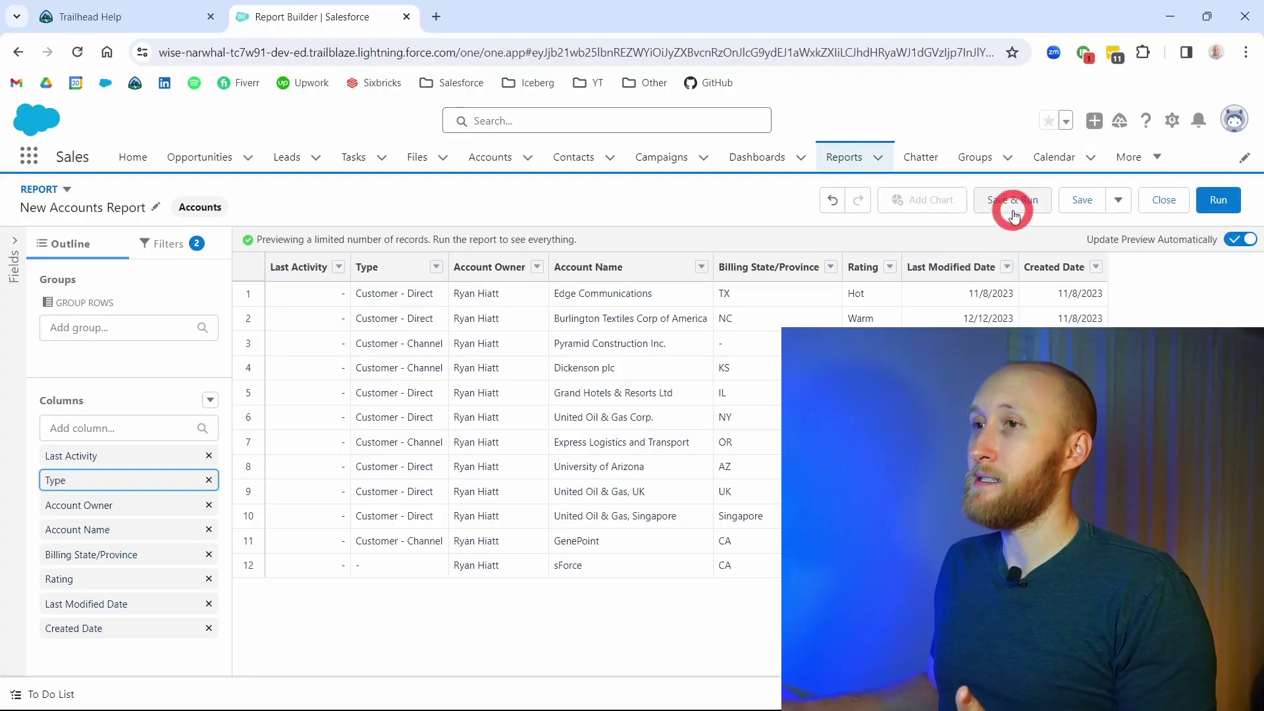
pyautogui.click(1218, 201)
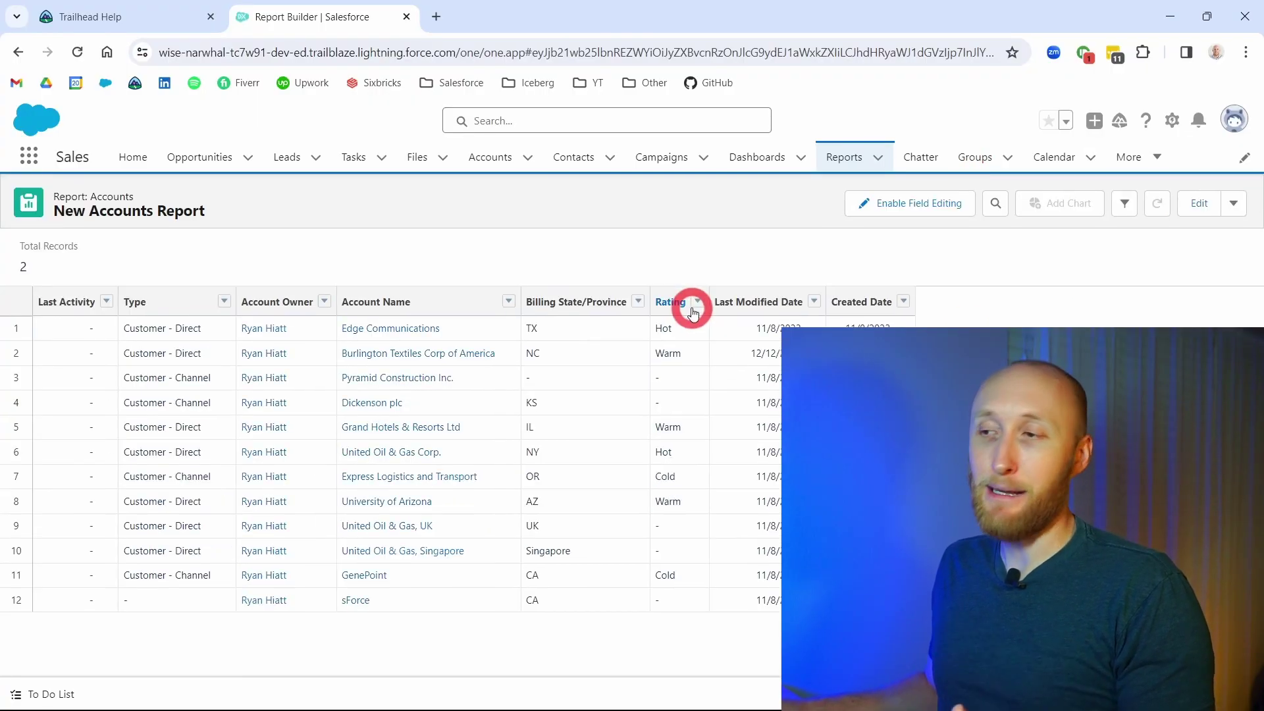
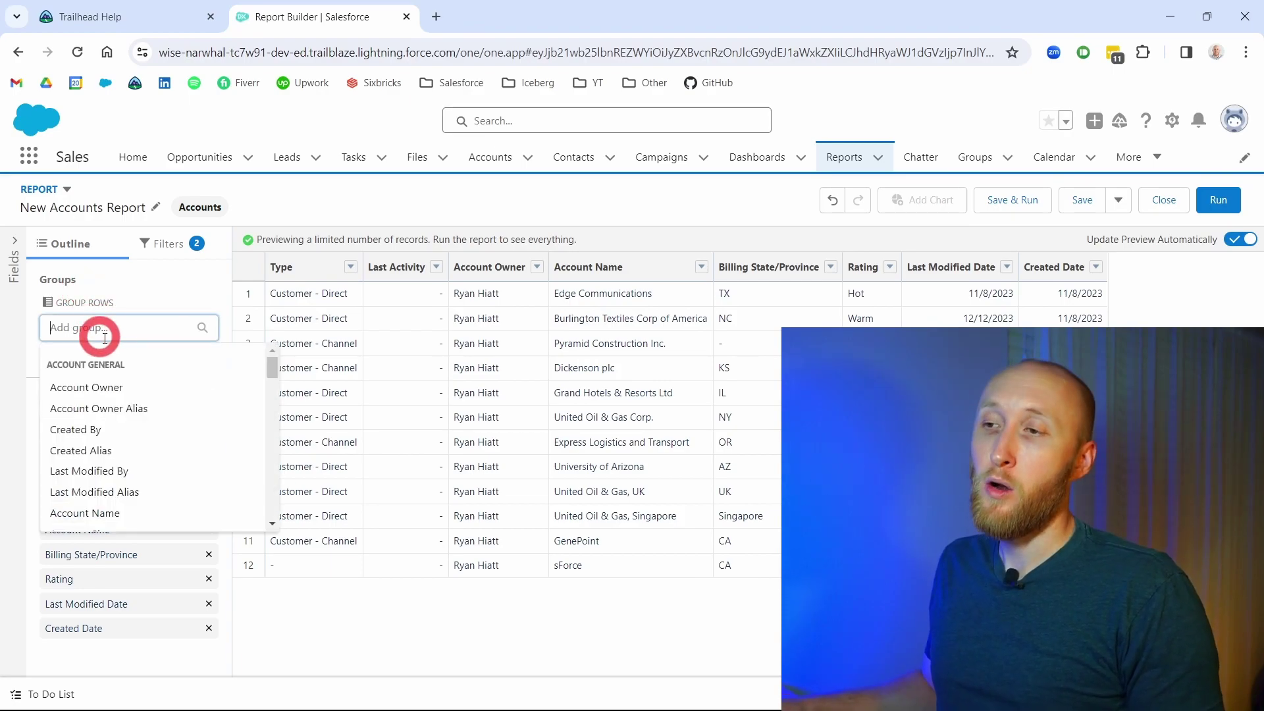
# Group the report rows by the Type column to make it a summary report.
pyautogui.click(329, 608)
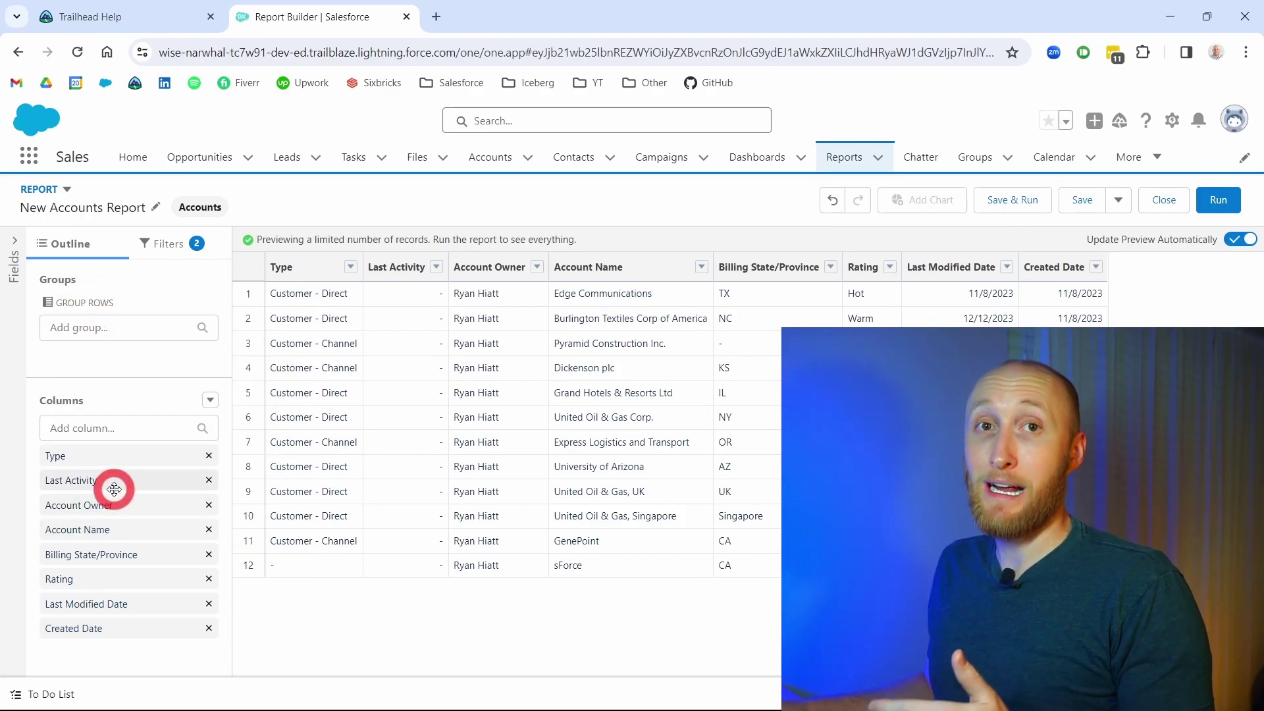
pyautogui.moveTo(124, 460); pyautogui.dragTo(118, 359)
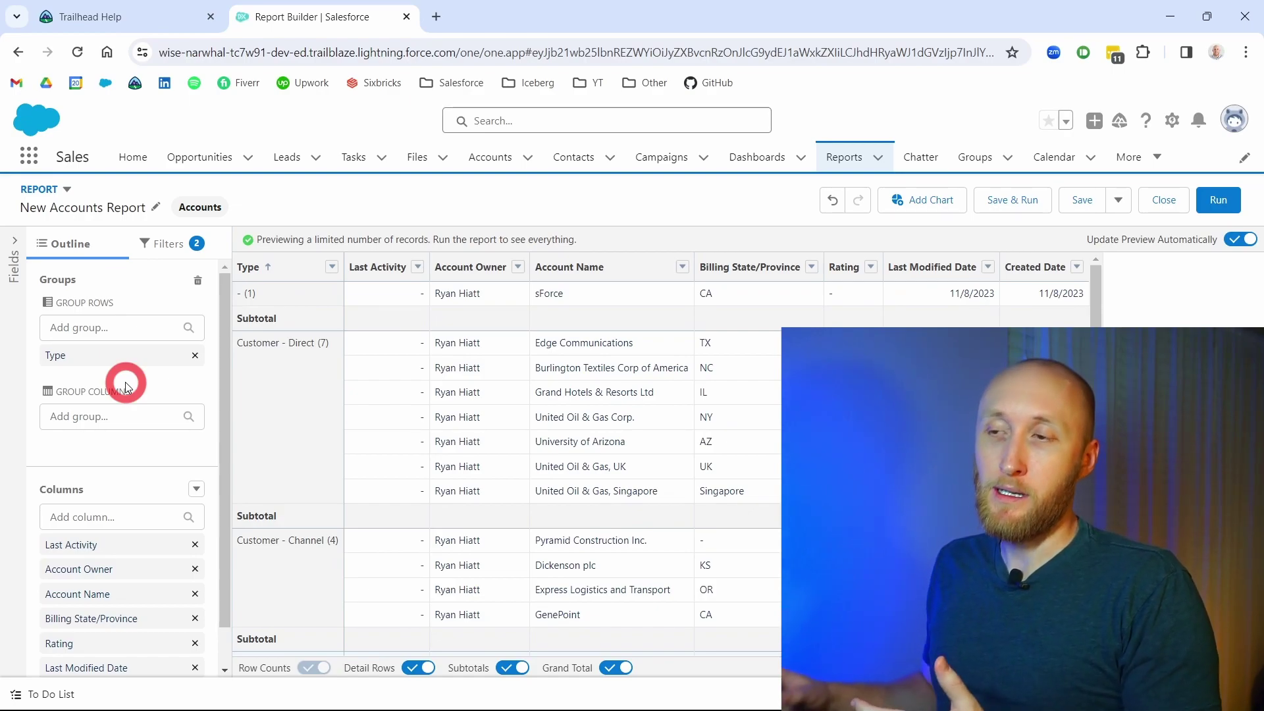
# Add the Annual Revenue column to the grouped report and run it.
pyautogui.click(84, 517)
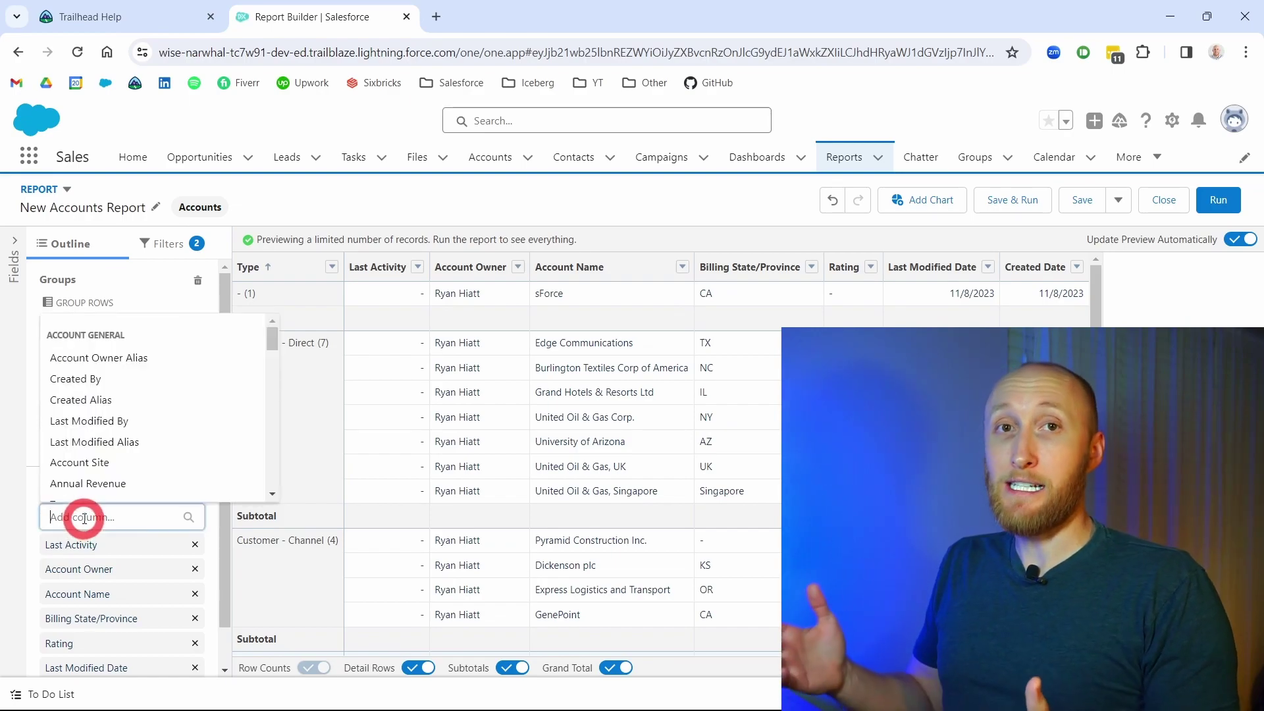
pyautogui.click(100, 485)
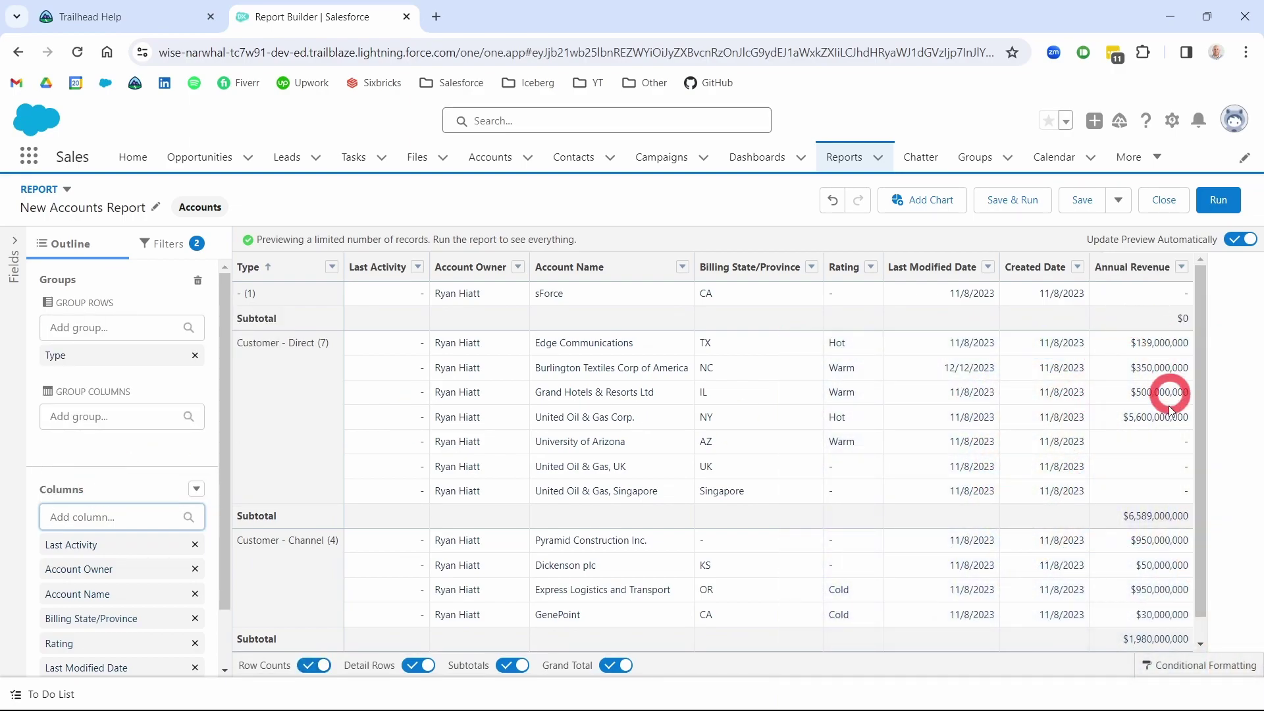
pyautogui.click(1219, 199)
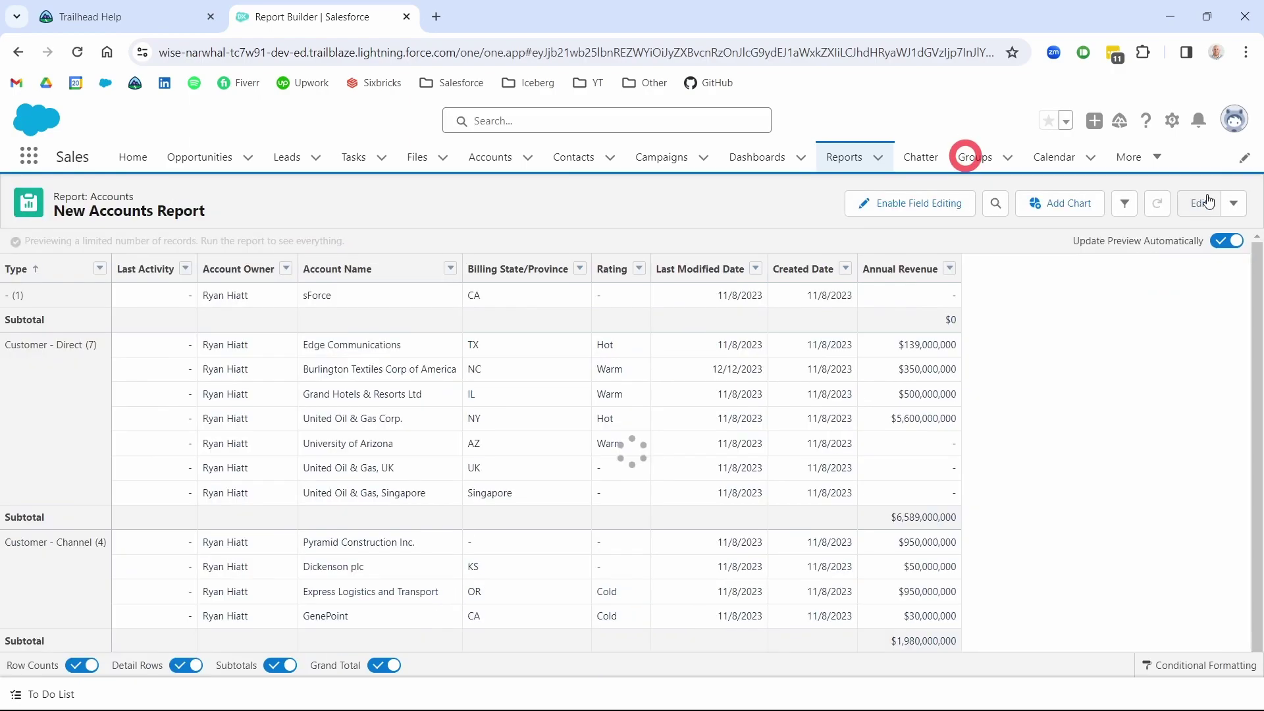
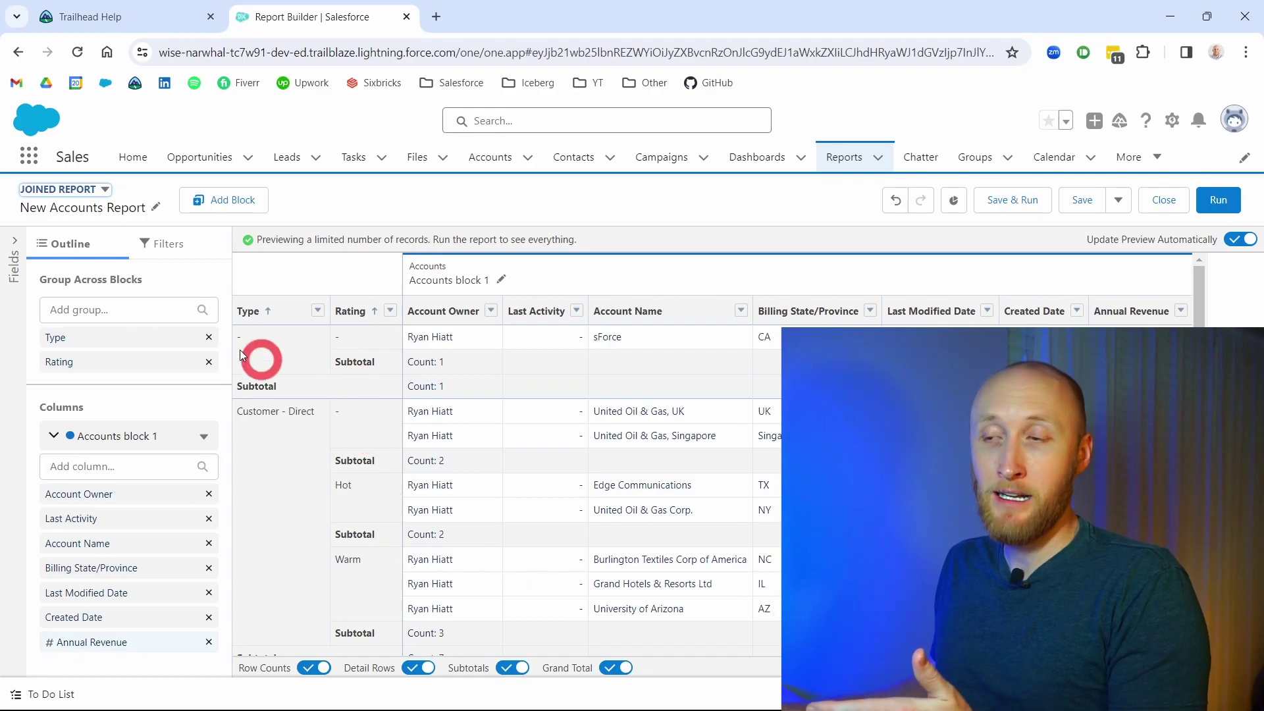
# Add an Opportunities block to the joined report beside the Accounts block.
pyautogui.click(224, 203)
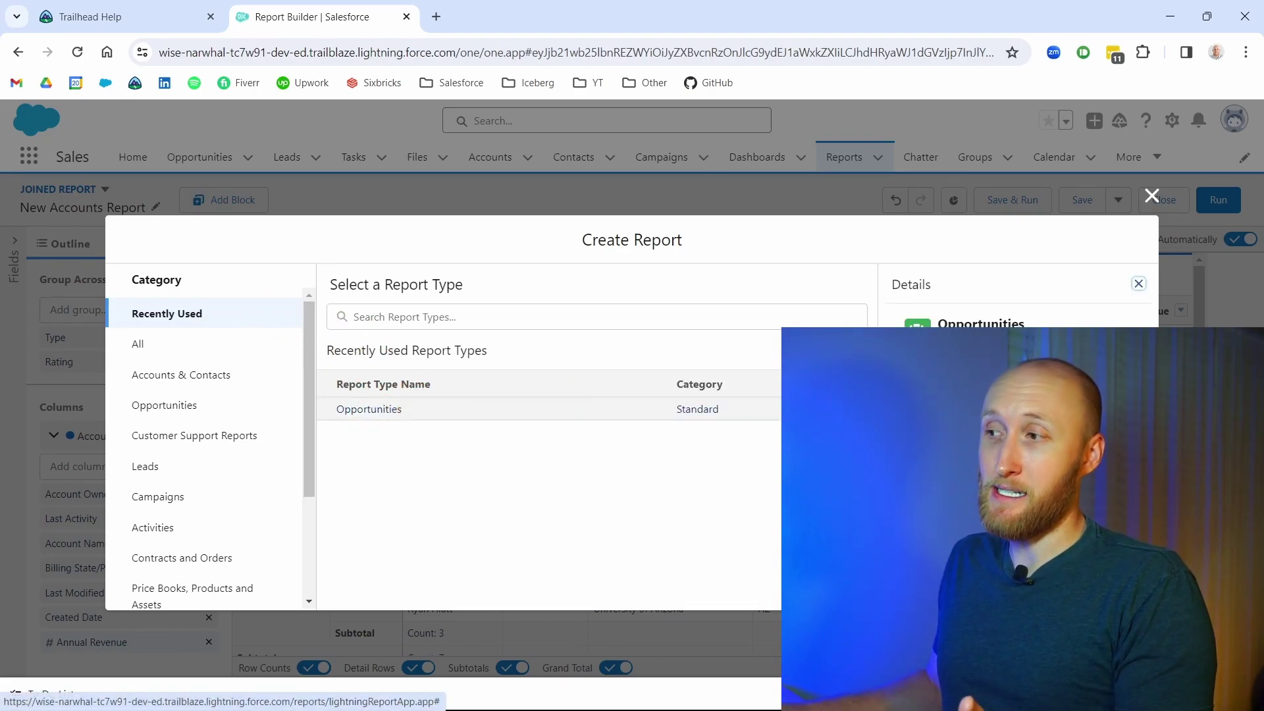
pyautogui.press('Escape')
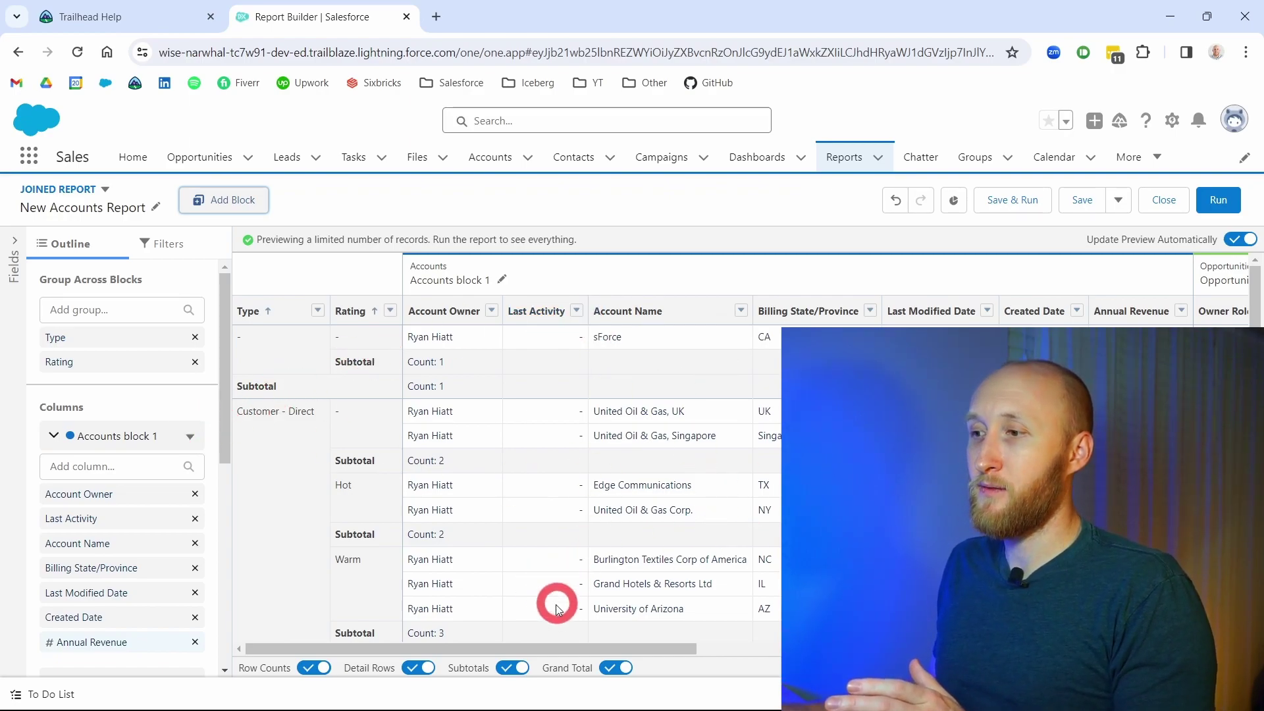
pyautogui.moveTo(491, 649); pyautogui.dragTo(842, 691)
# Set the Opportunities block filters to show all opportunities with Close Date All Time, and run the report.
pyautogui.click(687, 379)
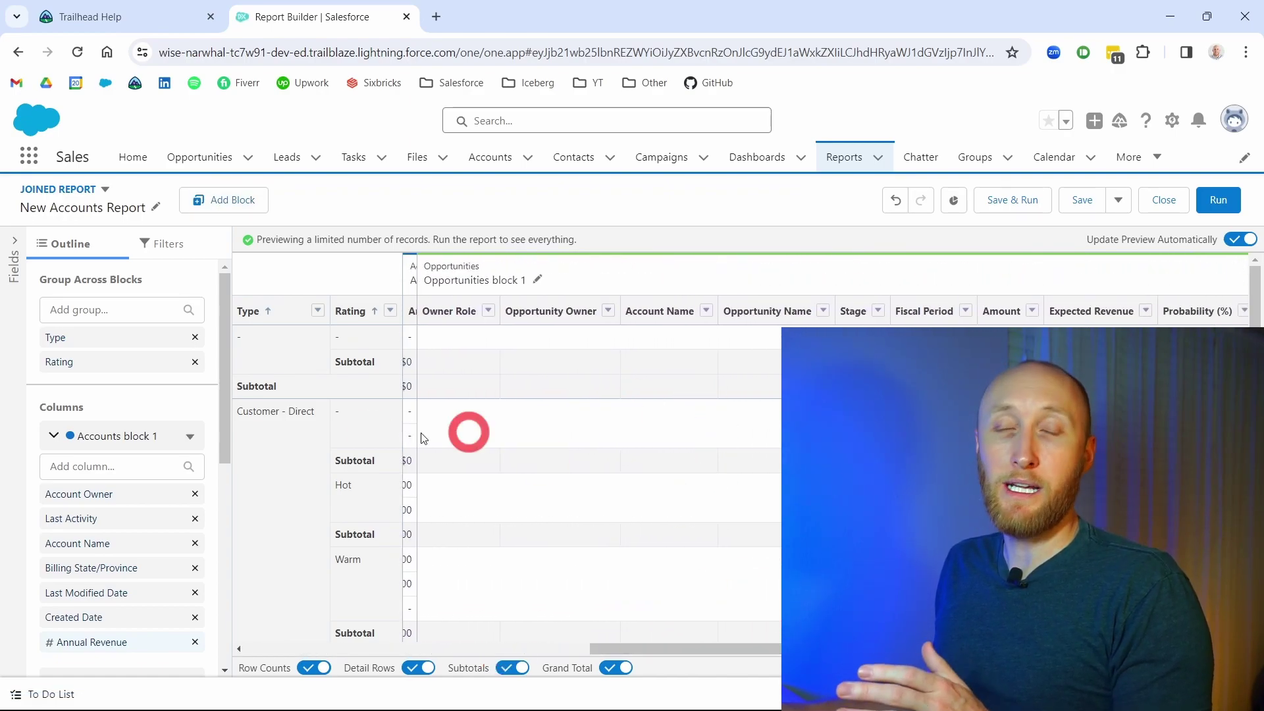
pyautogui.click(348, 477)
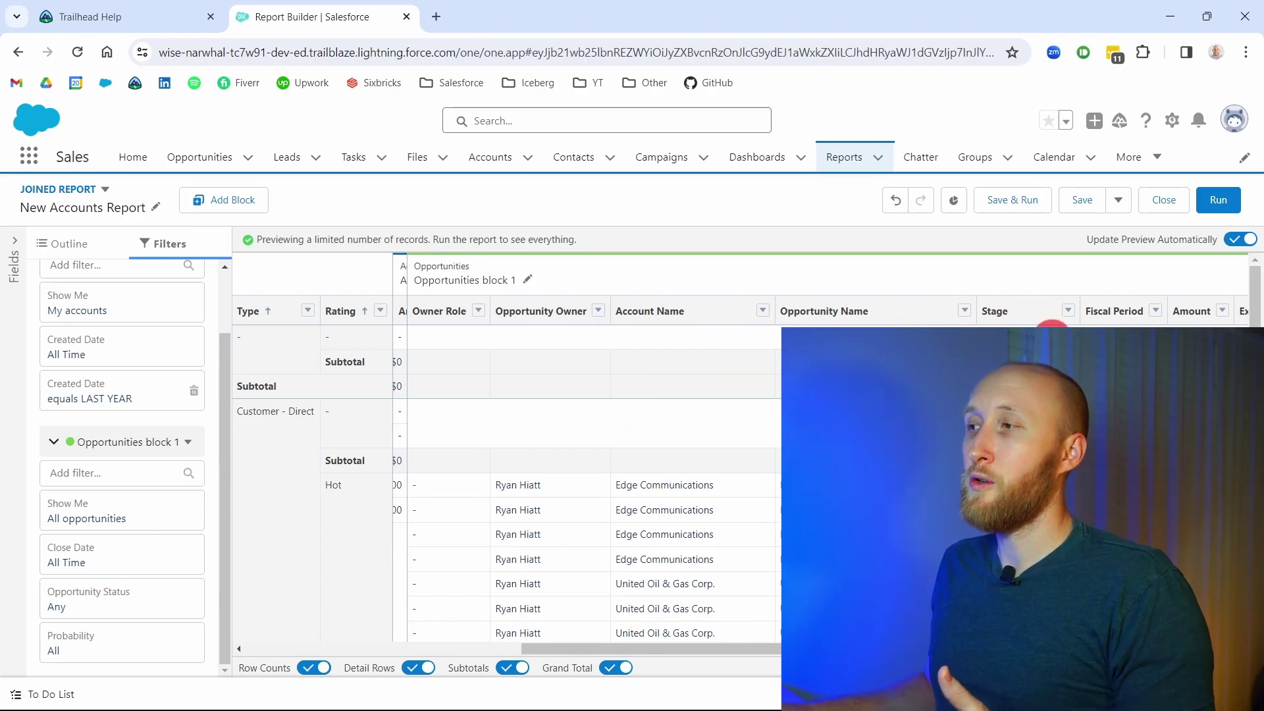
pyautogui.click(1213, 212)
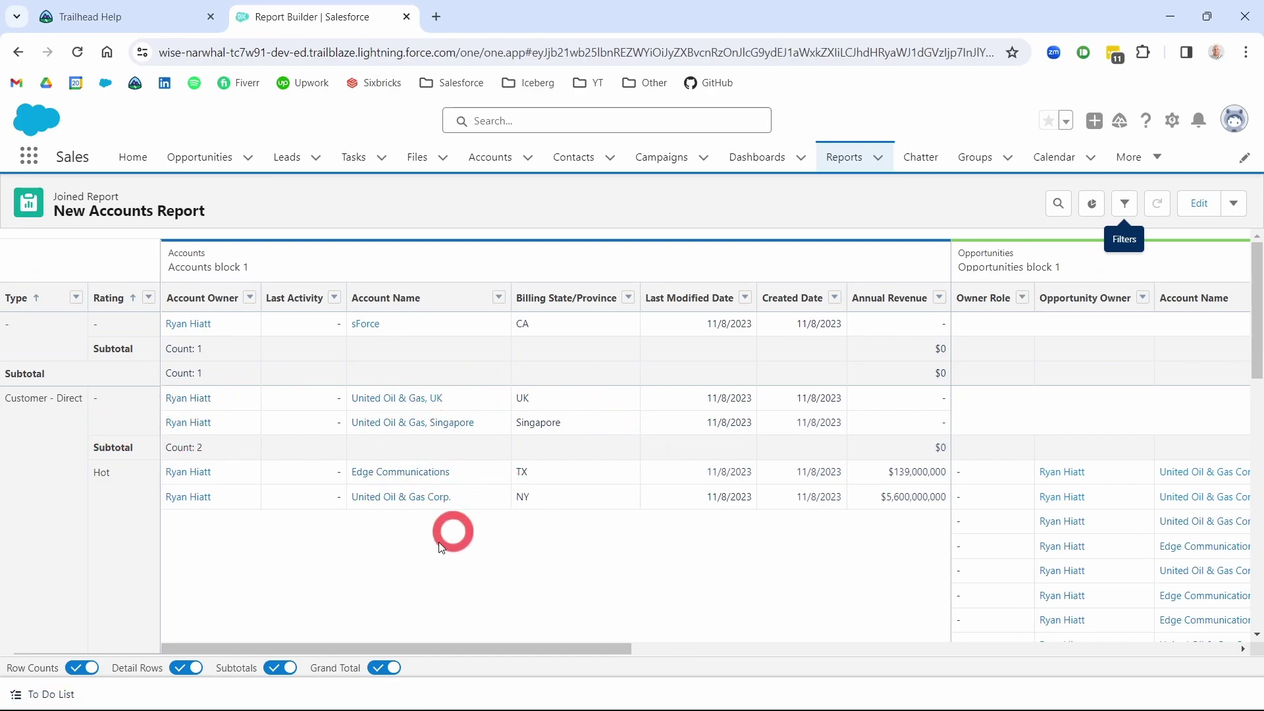
# Examine the opportunity rows listed under each type and rating group in the joined report.
pyautogui.moveTo(470, 648); pyautogui.dragTo(849, 615)
pyautogui.scroll(-6, 691, 516)
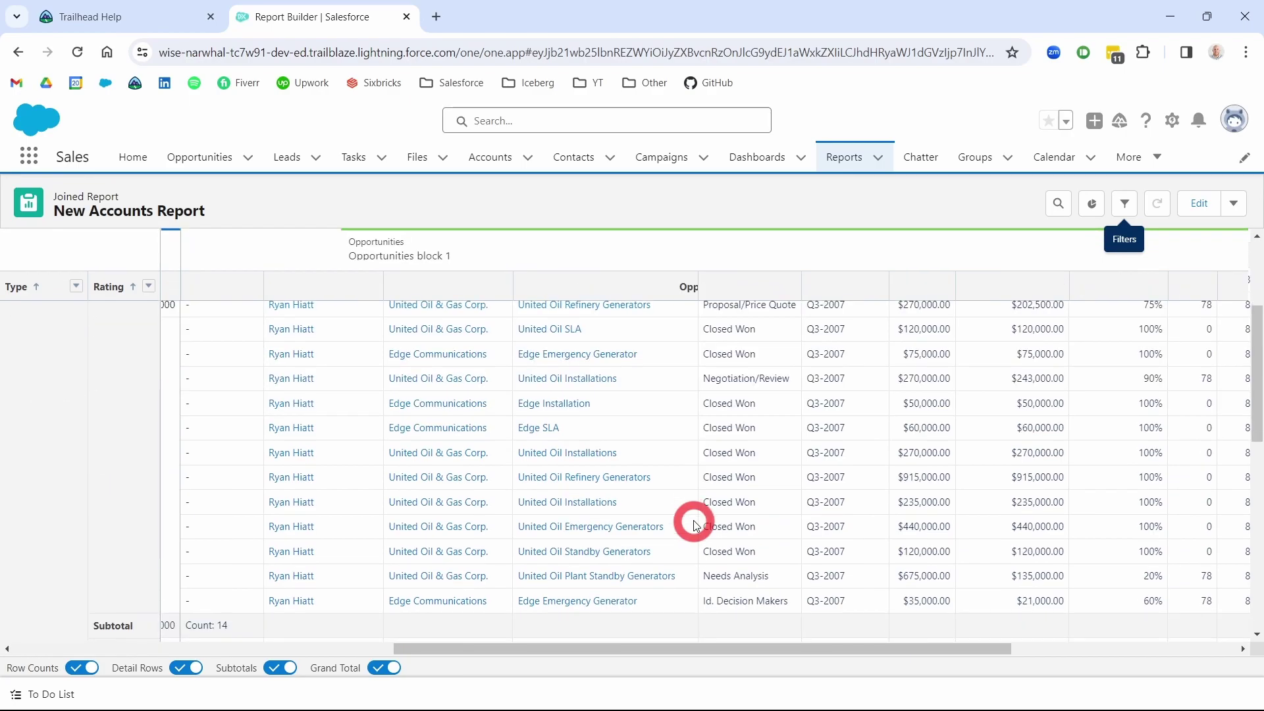
pyautogui.click(642, 513)
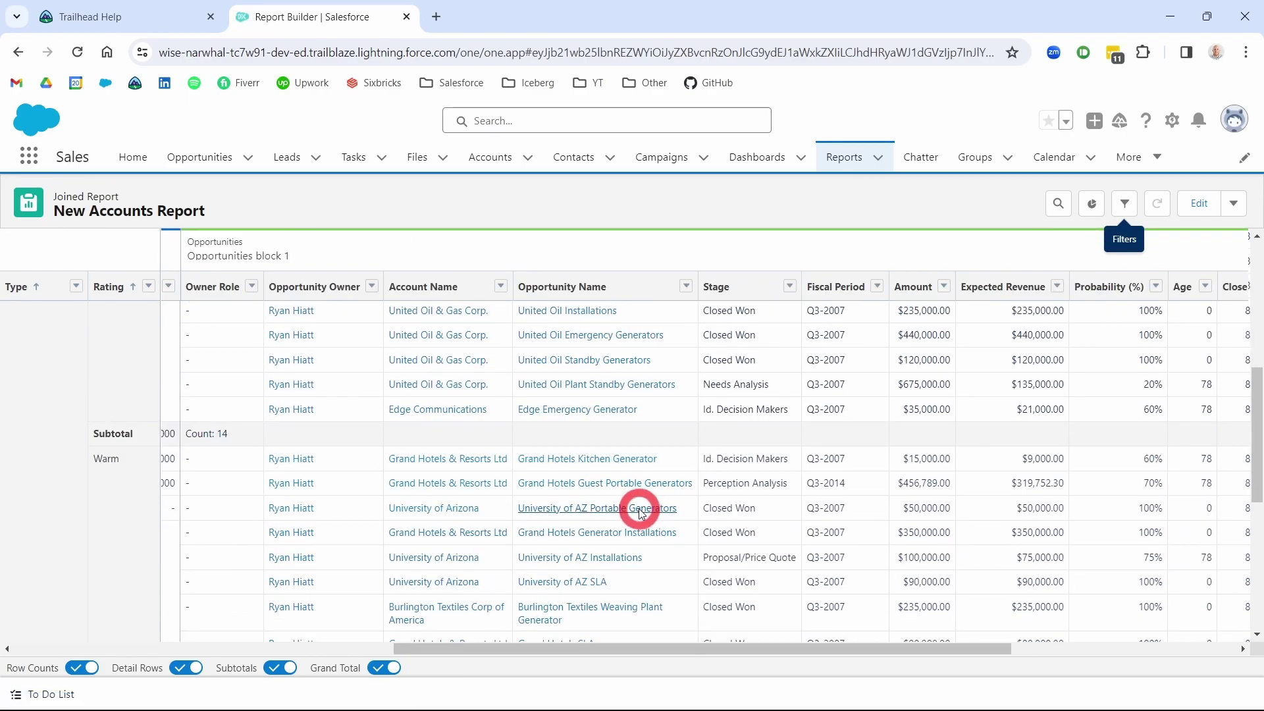
pyautogui.scroll(-1, 632, 497)
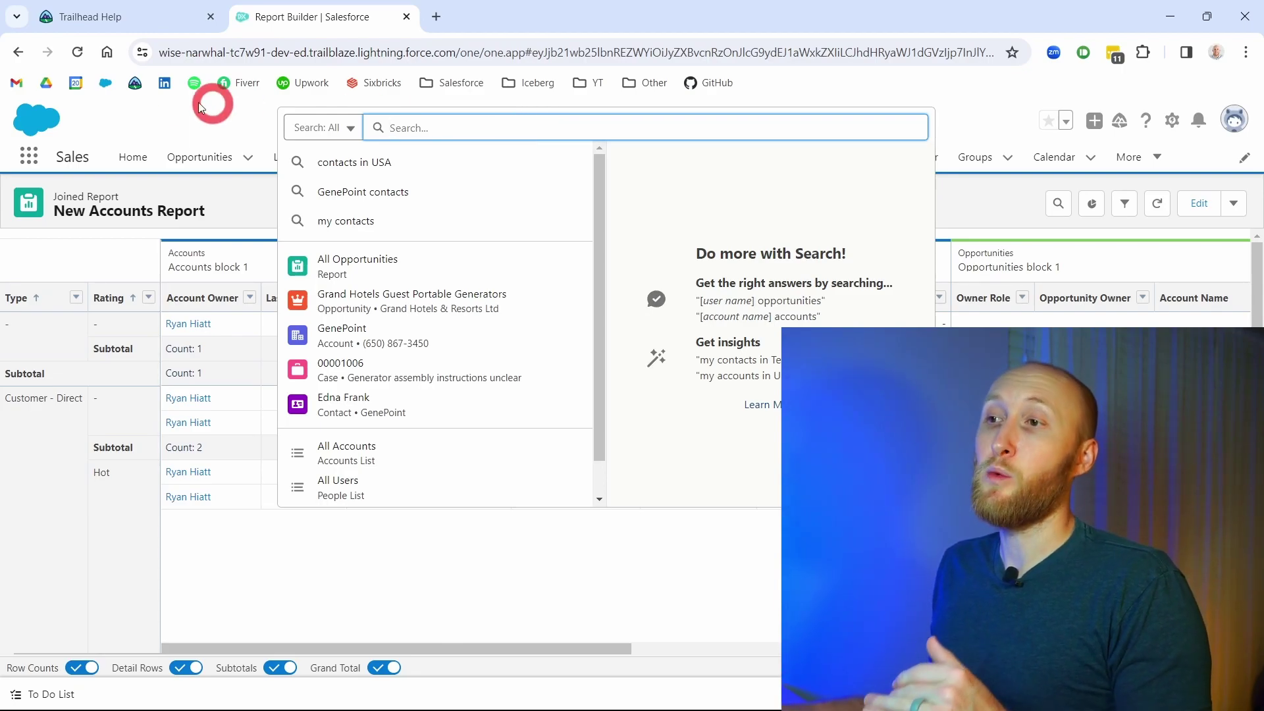
pyautogui.click(223, 109)
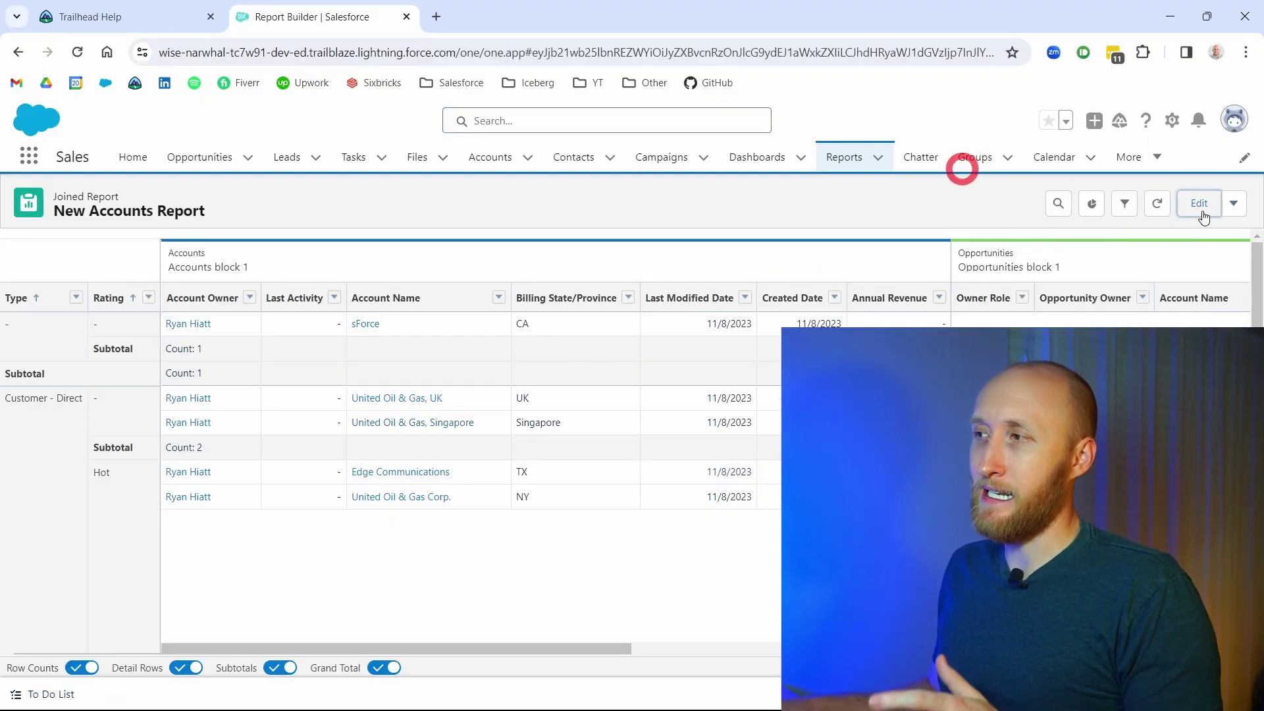
# Reopen the joined report for editing and enter New joined Report as its name for saving.
pyautogui.click(1120, 214)
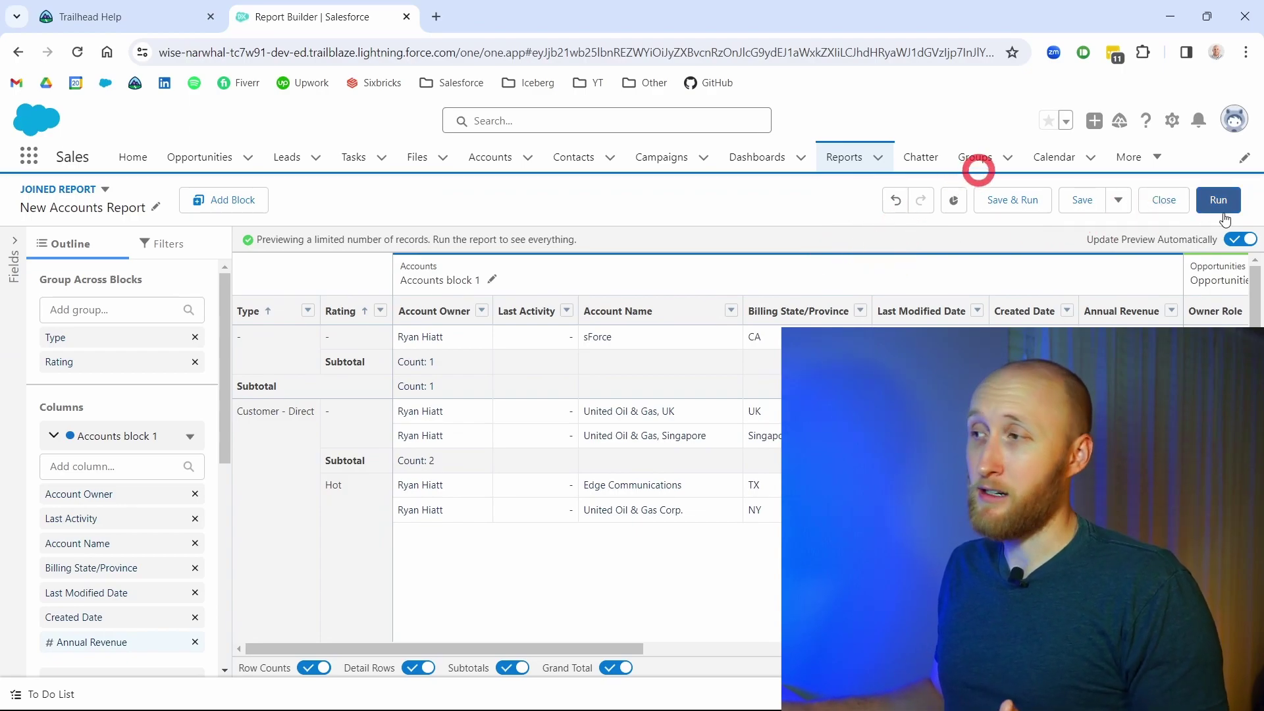
pyautogui.click(1087, 210)
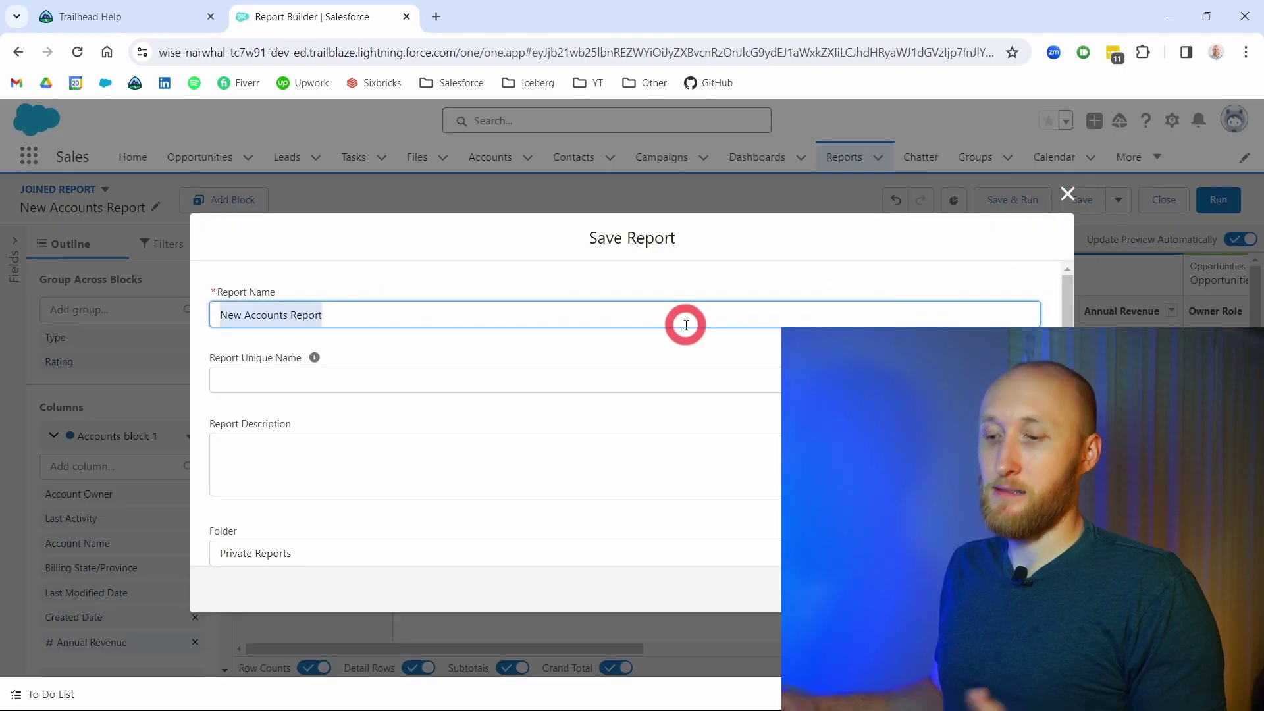
pyautogui.write('New')
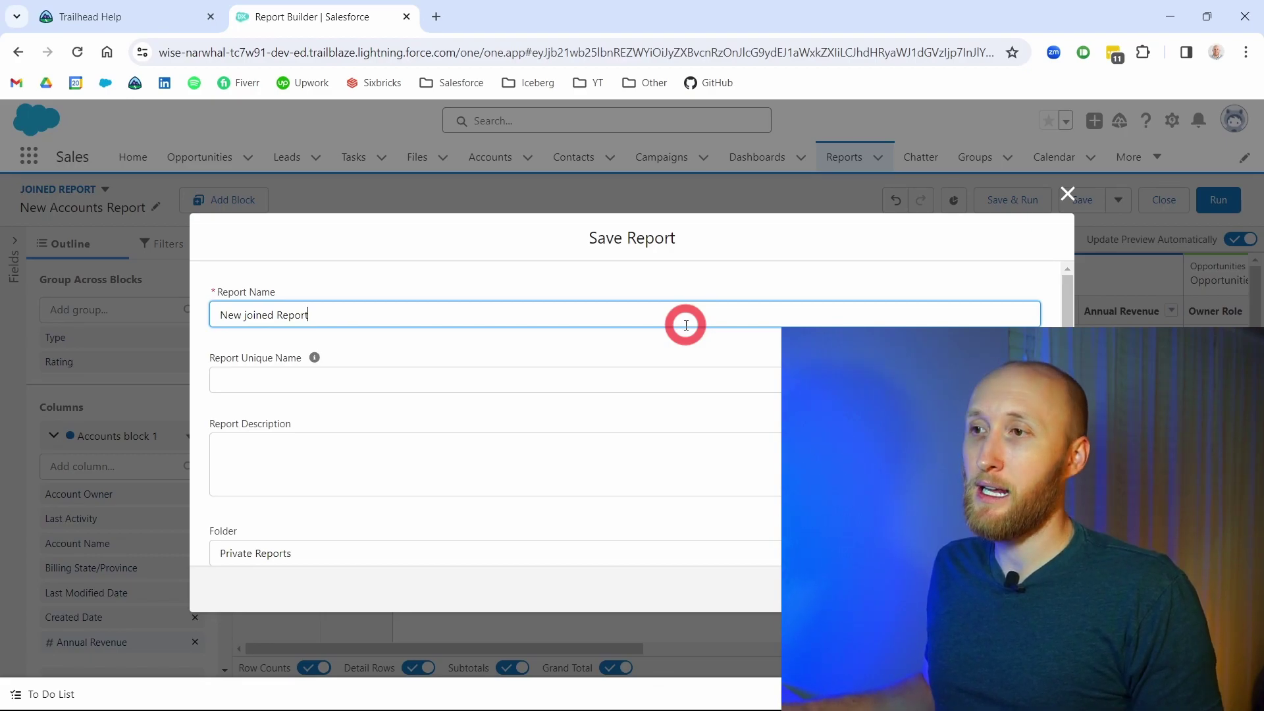
pyautogui.click(633, 383)
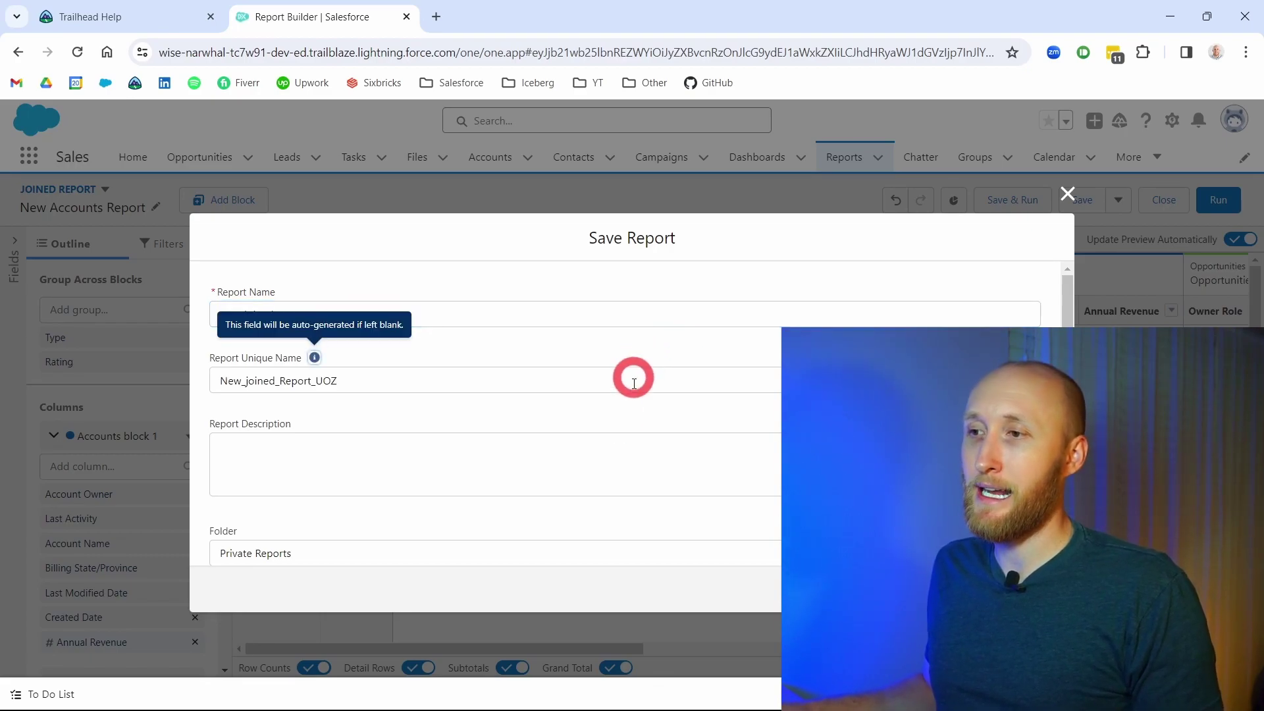
pyautogui.click(583, 476)
pyautogui.scroll(-1, 579, 474)
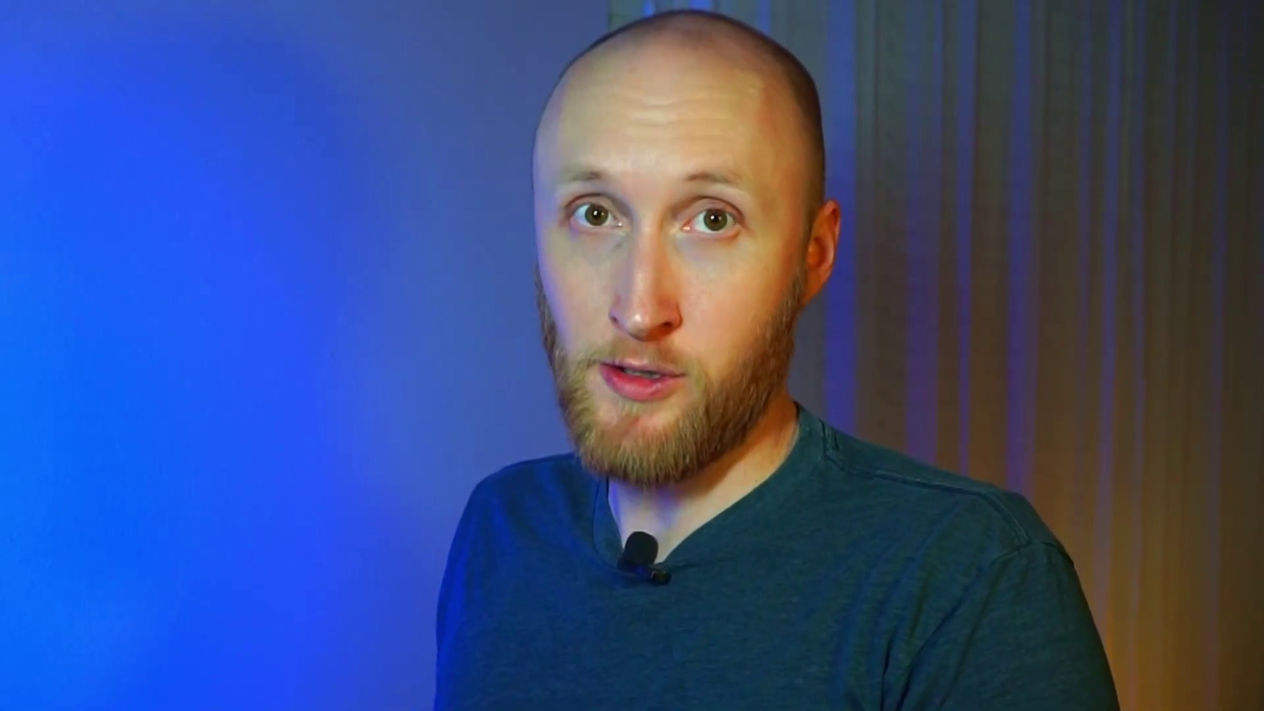
# Choose the Private Reports folder for the report and save it.
pyautogui.click(450, 316)
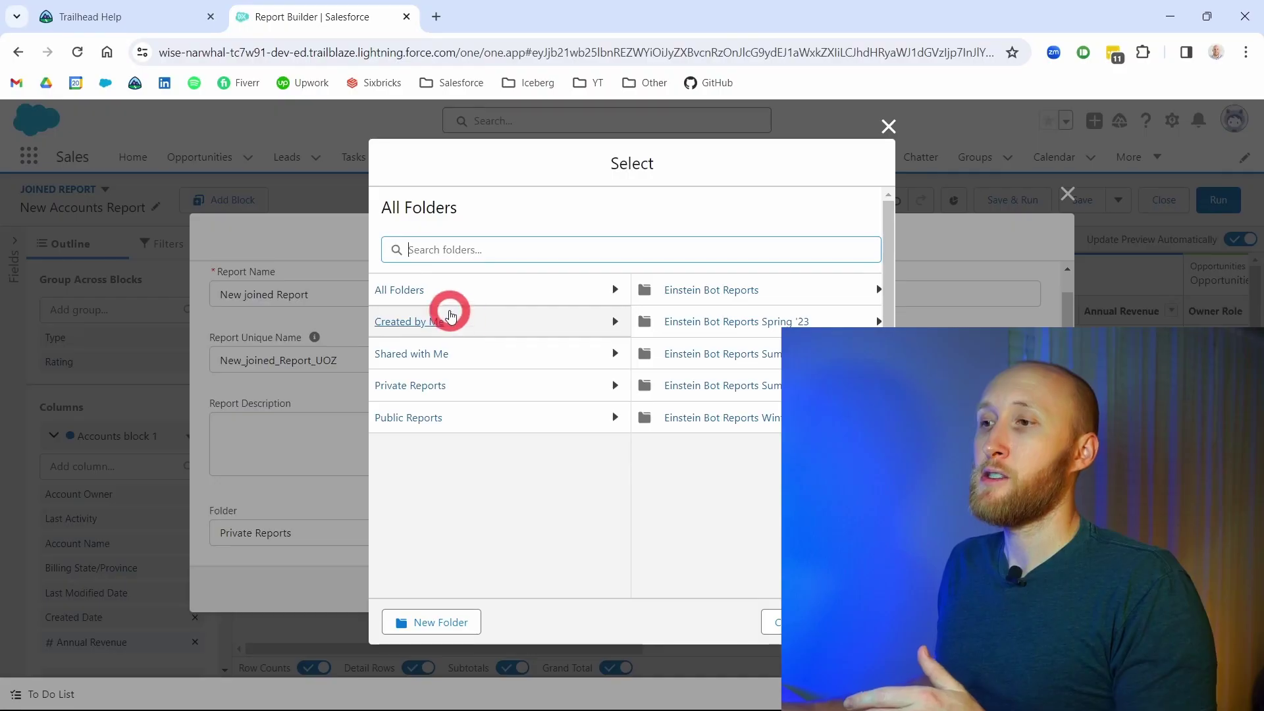
pyautogui.click(425, 385)
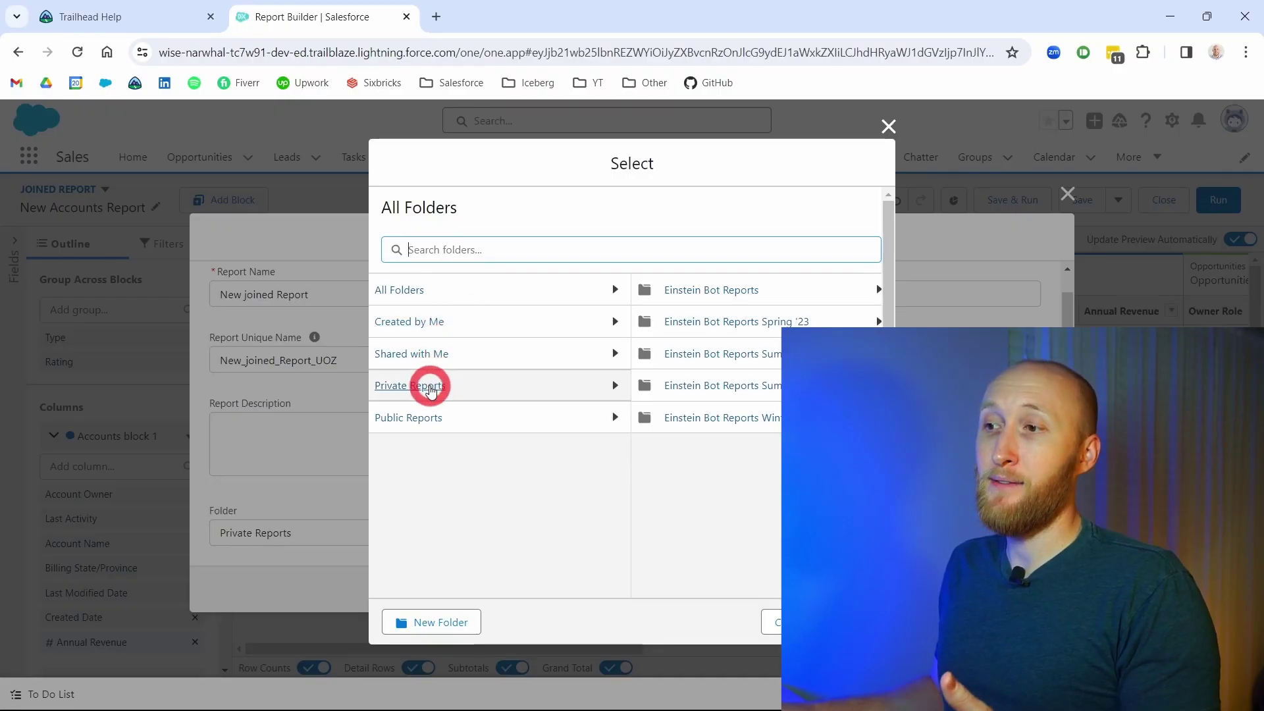
pyautogui.click(526, 349)
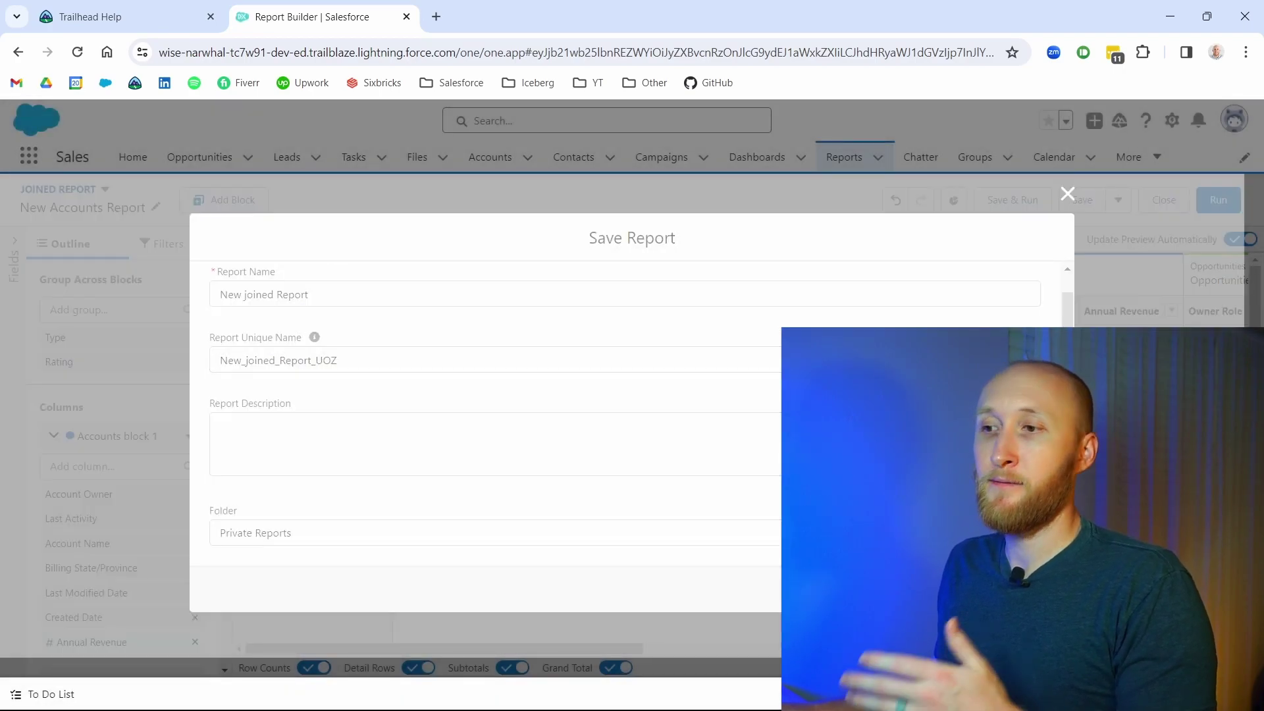
pyautogui.click(729, 506)
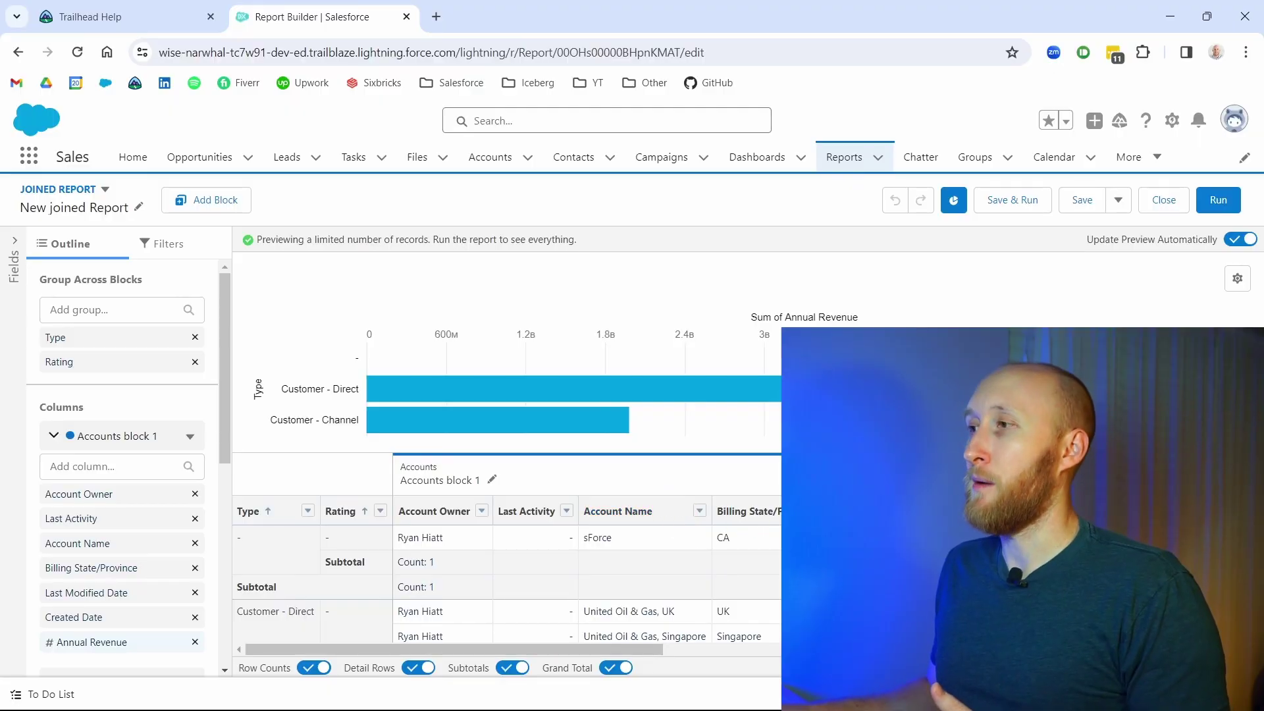
# Change the report's folder to Public Reports in its properties, save the change and run the report.
pyautogui.click(1093, 220)
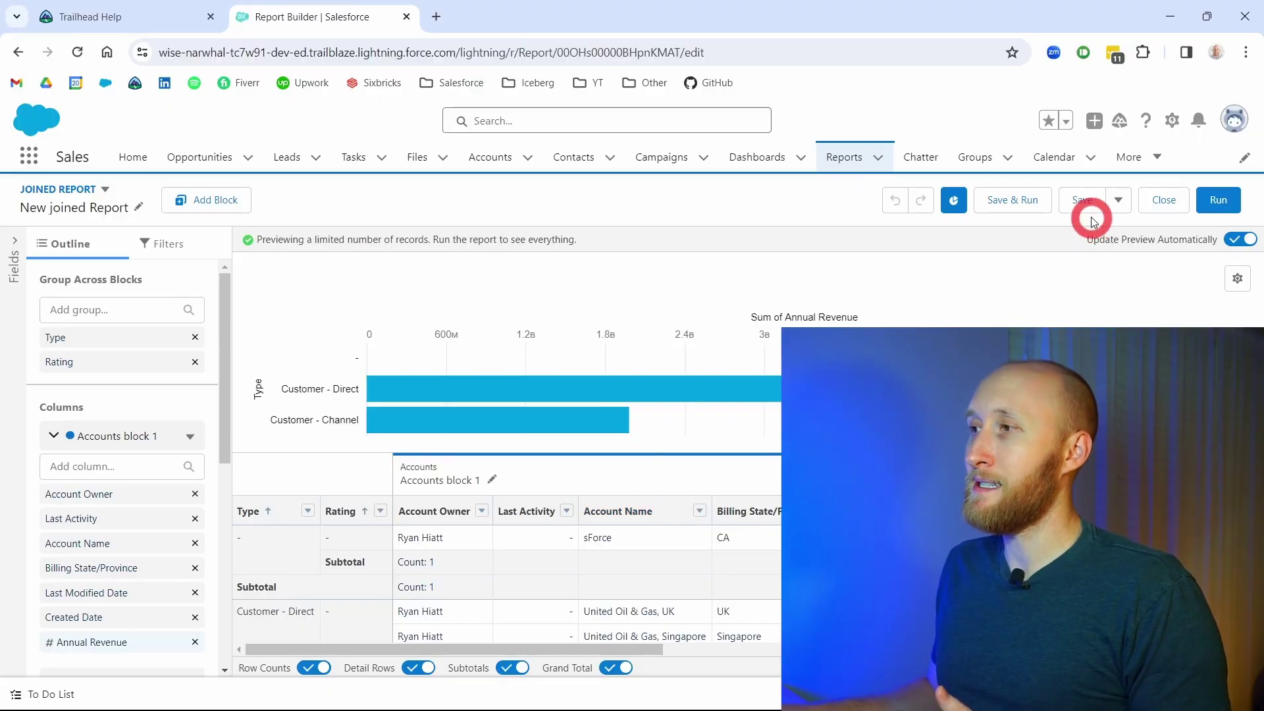
pyautogui.click(1118, 200)
pyautogui.click(1087, 261)
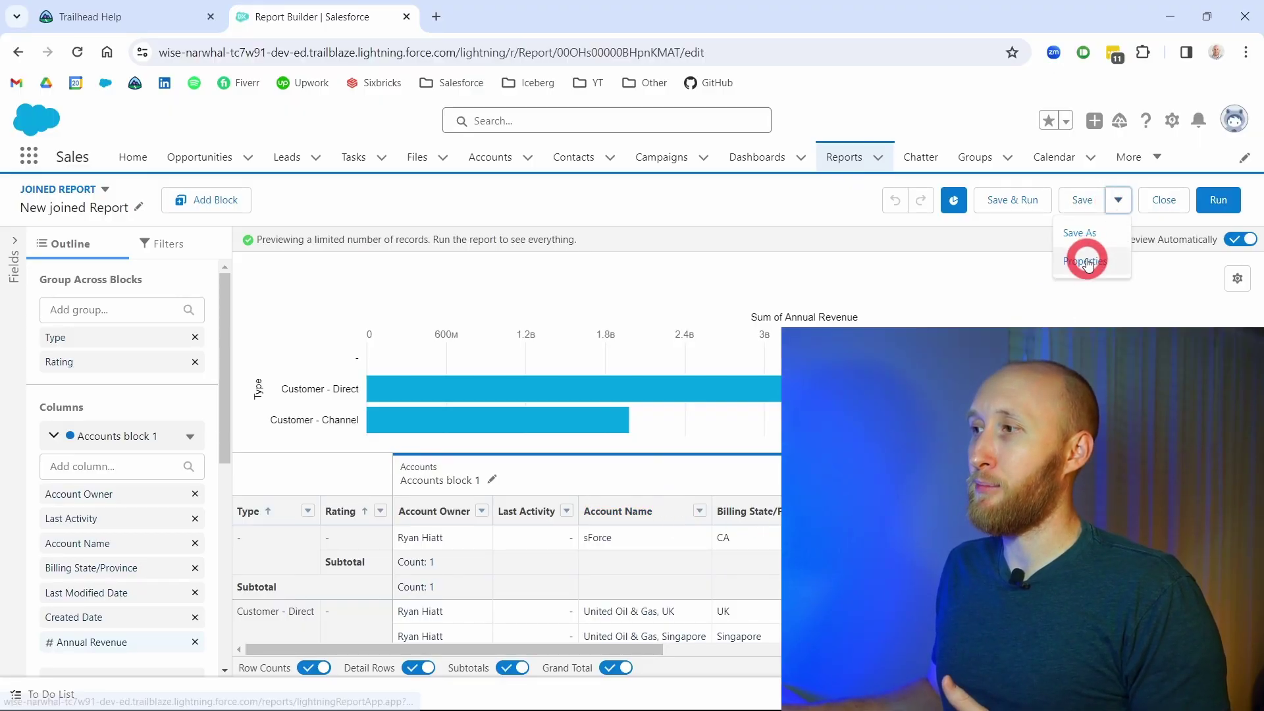
pyautogui.click(494, 553)
pyautogui.click(545, 399)
pyautogui.click(432, 417)
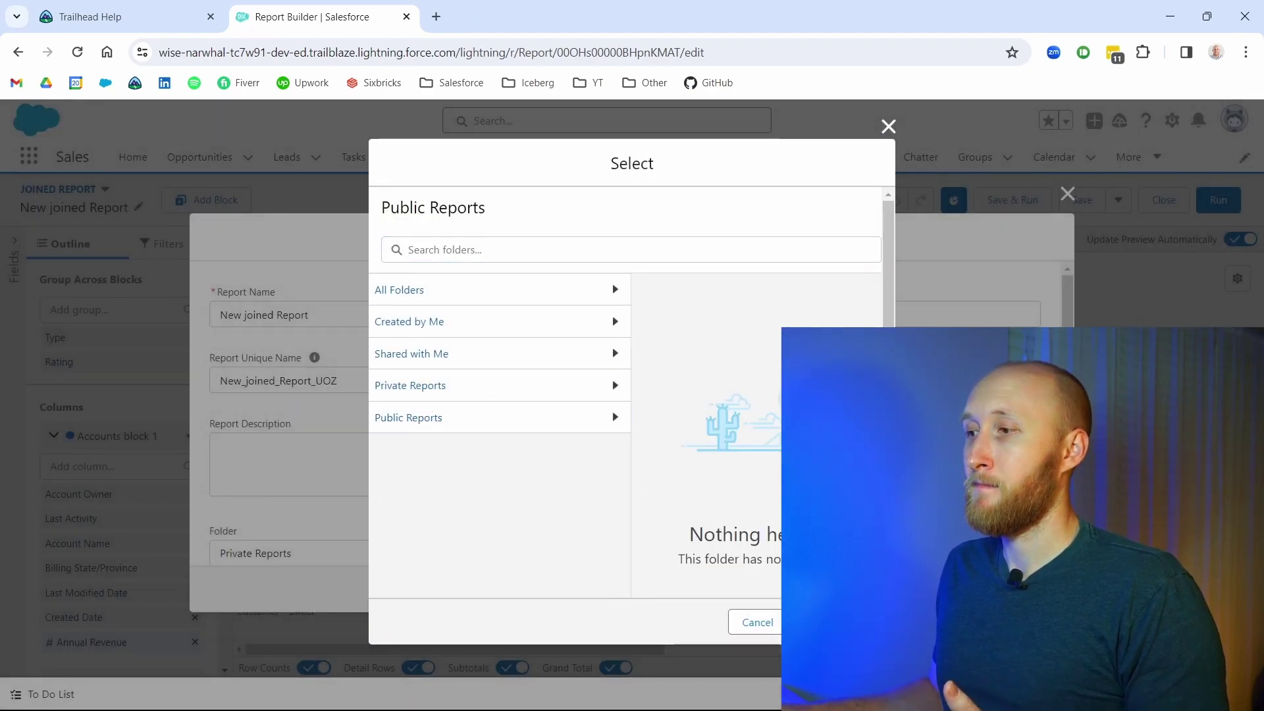
pyautogui.click(819, 622)
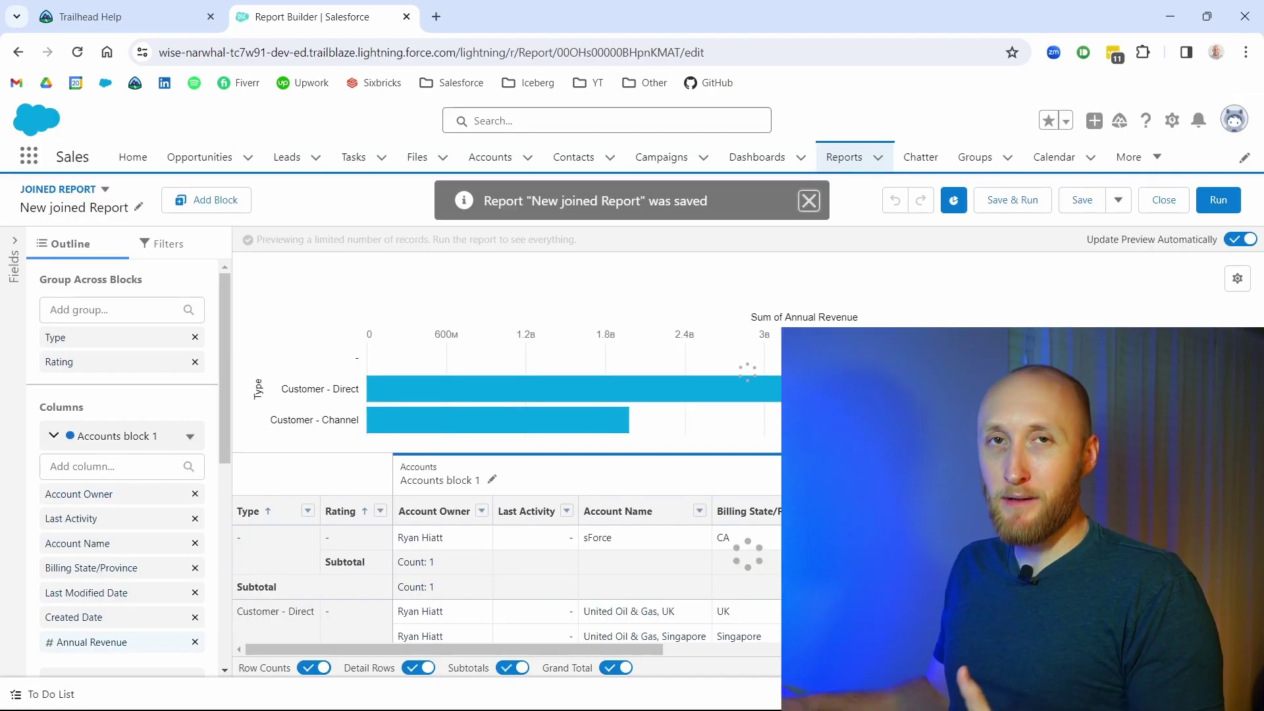
pyautogui.click(764, 422)
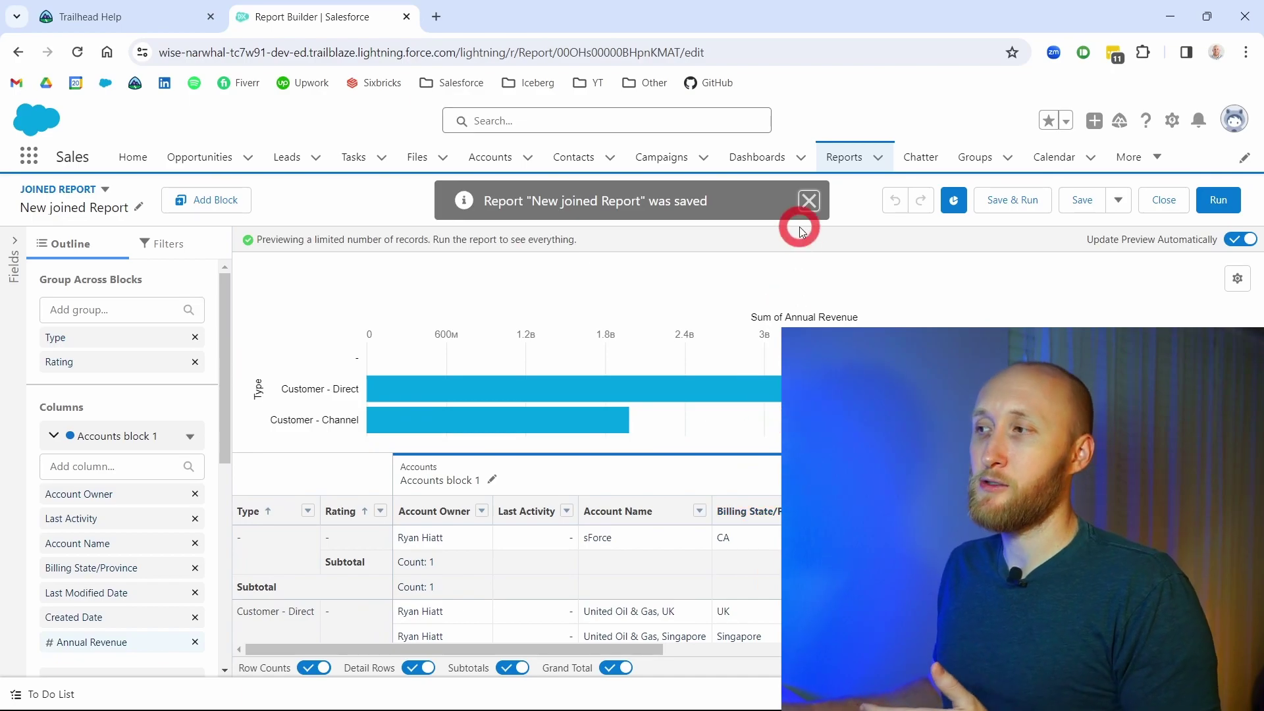
pyautogui.click(1024, 209)
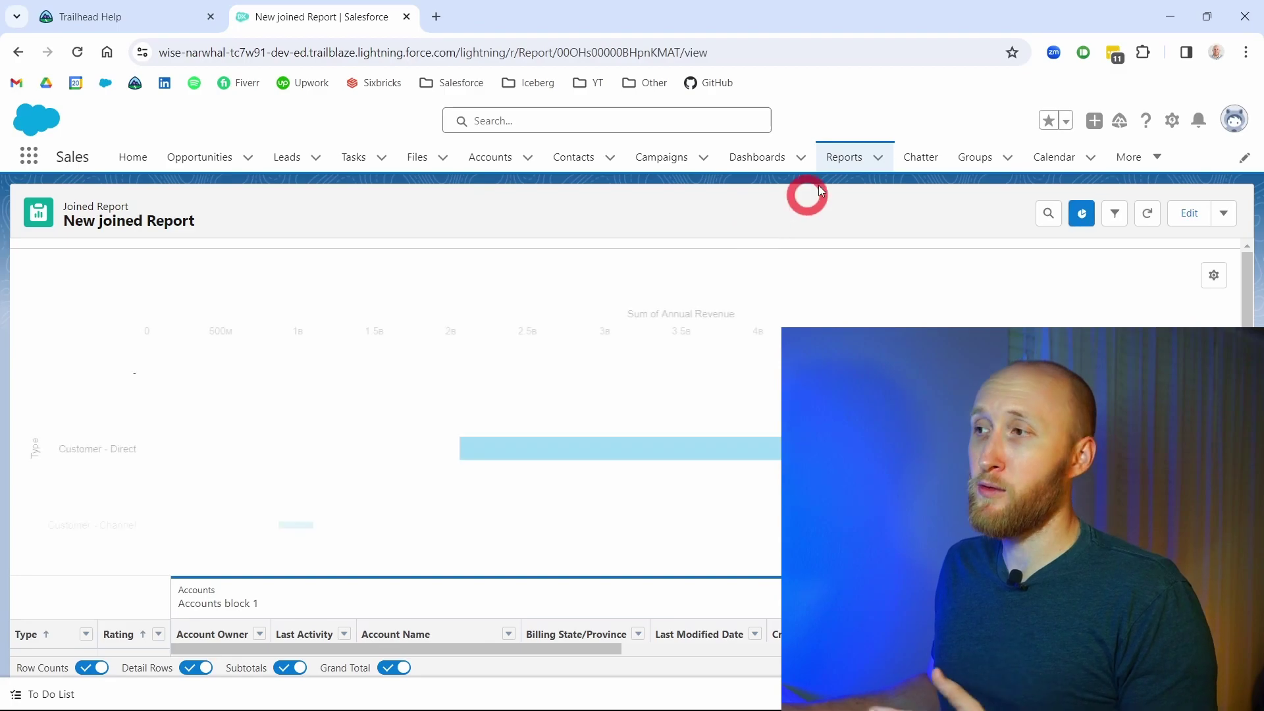
# Open the list of all report folders and review the user and access options for sharing the Einstein Bot Reports Spring '23 folder.
pyautogui.click(846, 157)
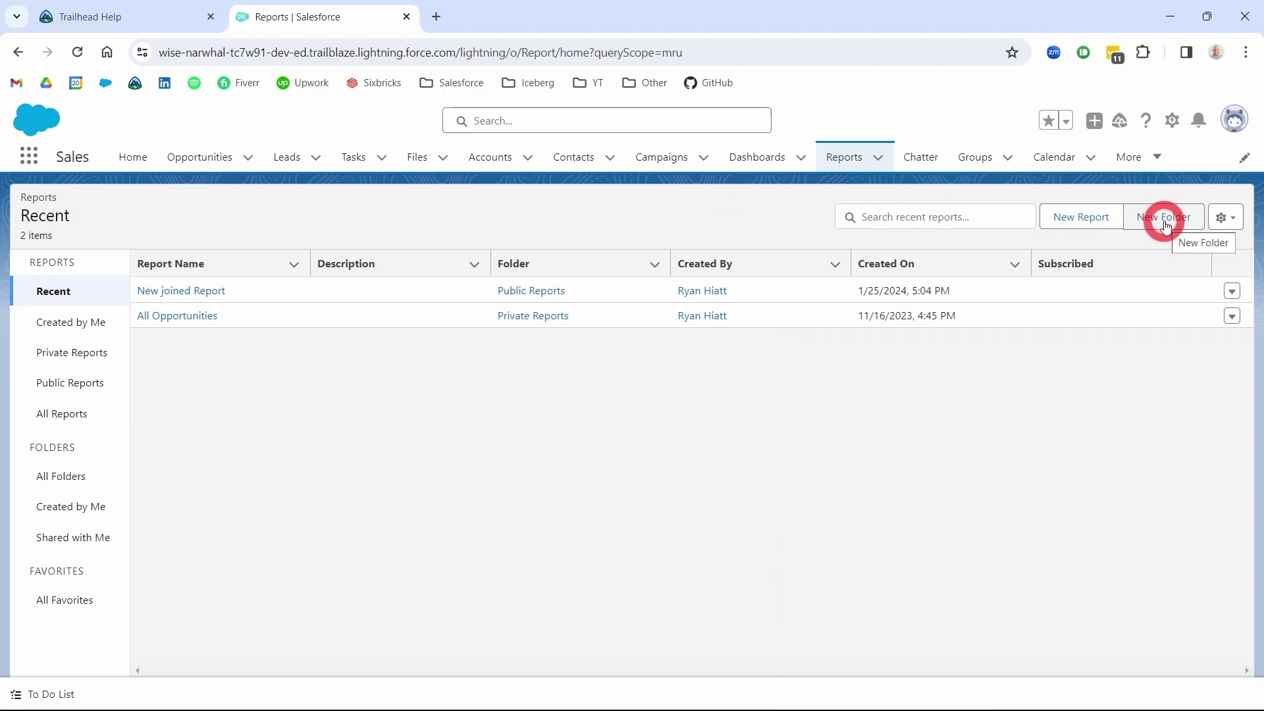
pyautogui.click(1165, 226)
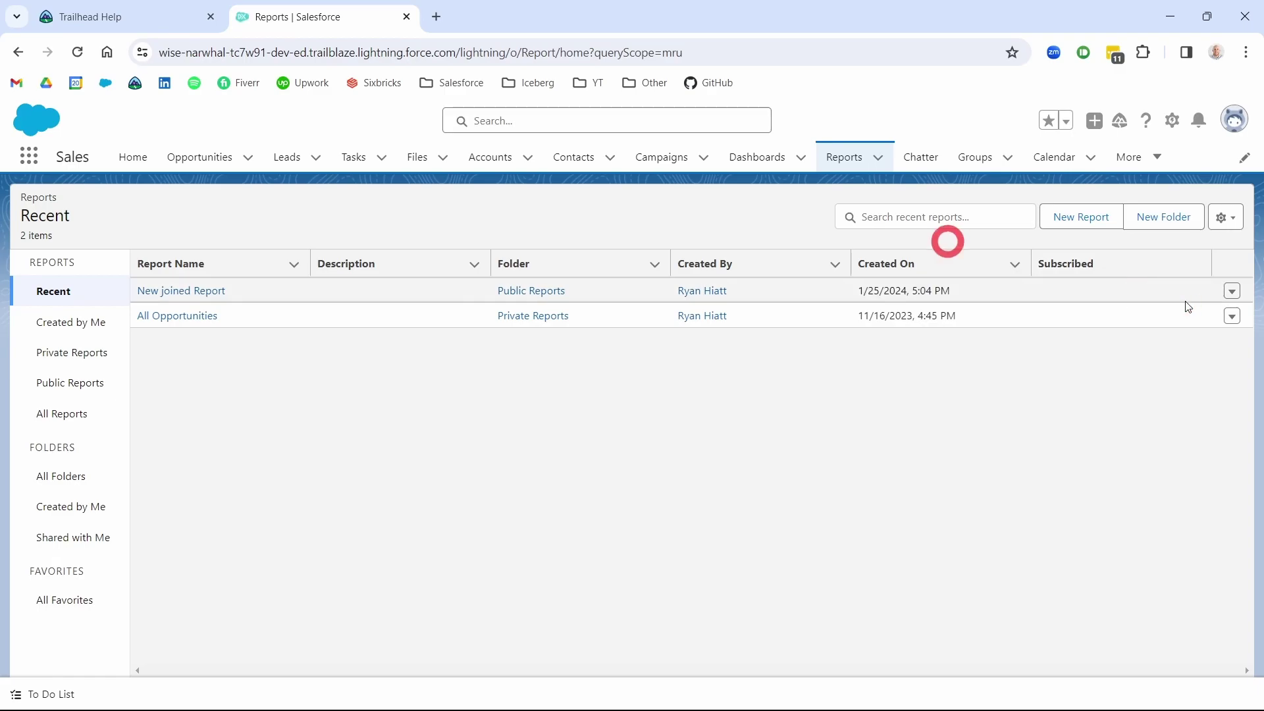
pyautogui.click(56, 485)
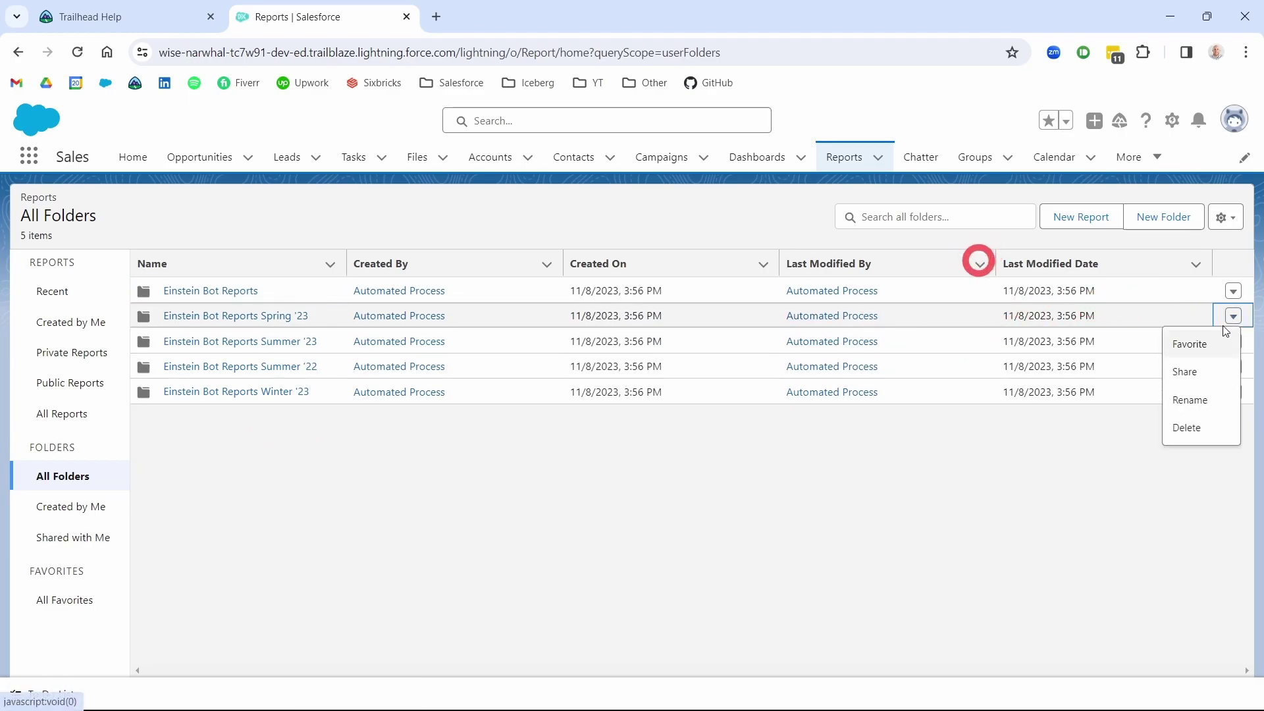
pyautogui.click(1181, 378)
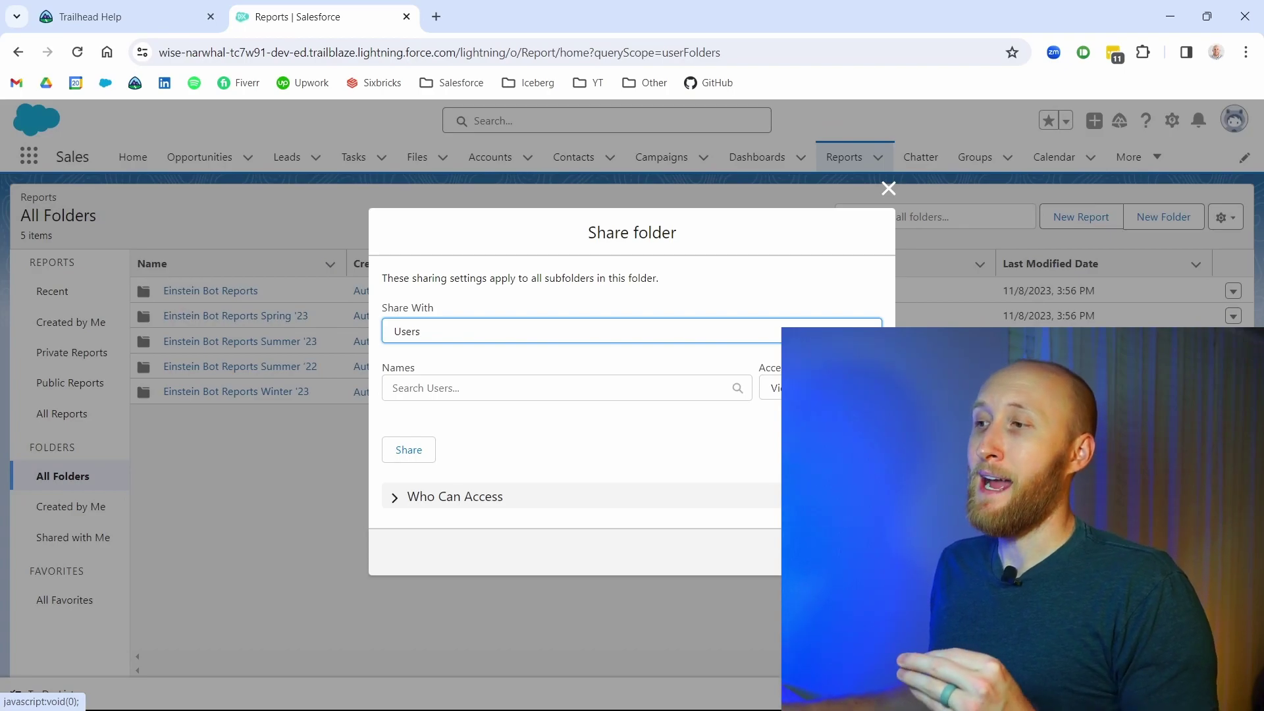
pyautogui.click(613, 335)
pyautogui.click(613, 334)
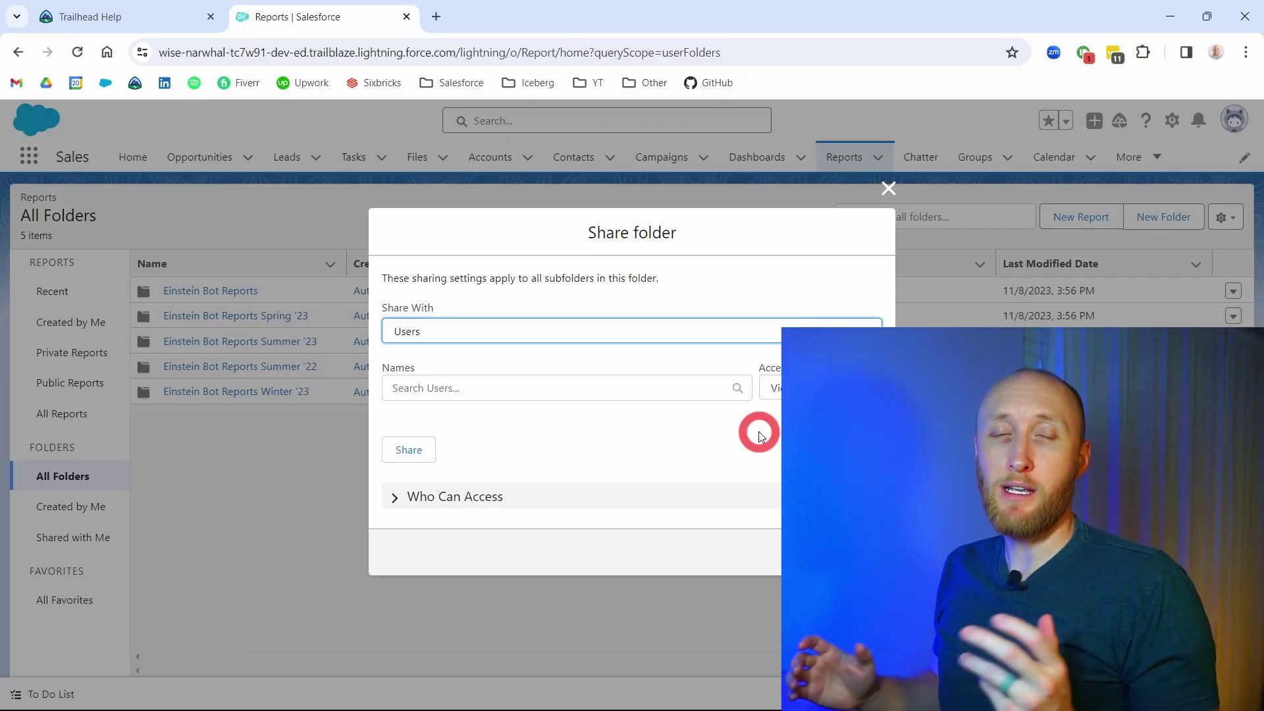
pyautogui.click(820, 388)
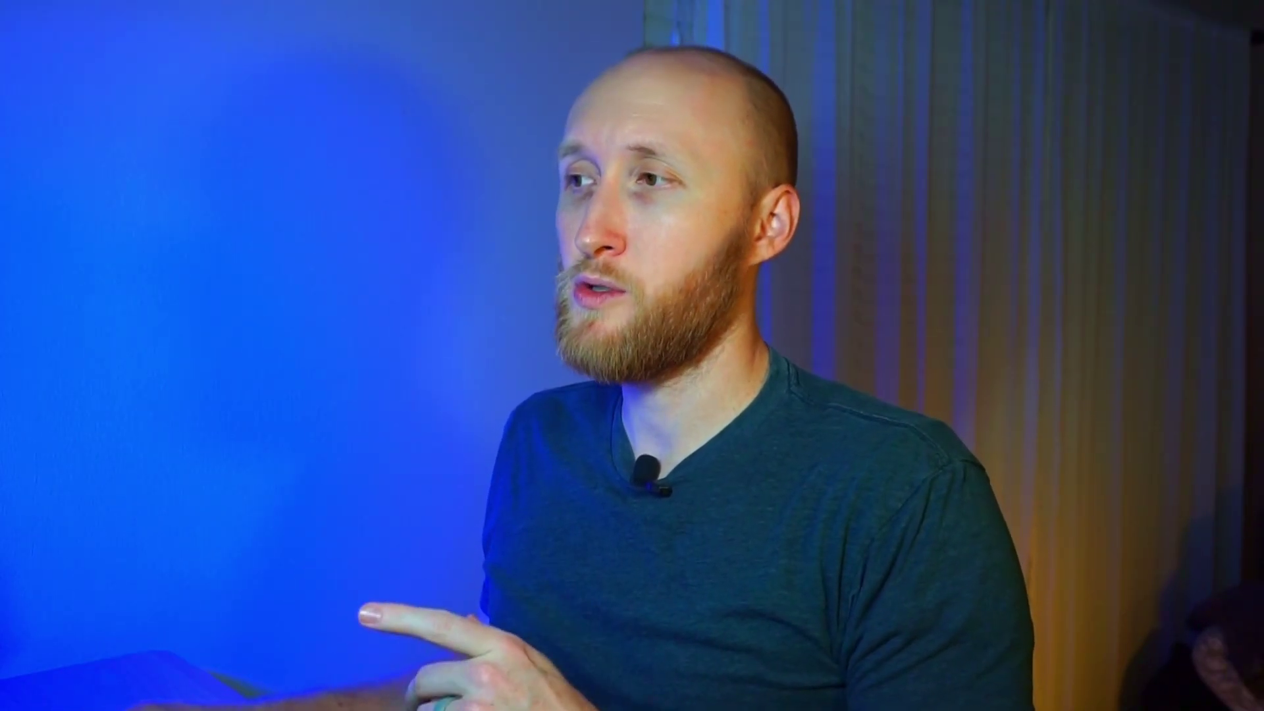
# Create a dashboard named New Dashboard in the Private Dashboards folder.
pyautogui.click(769, 161)
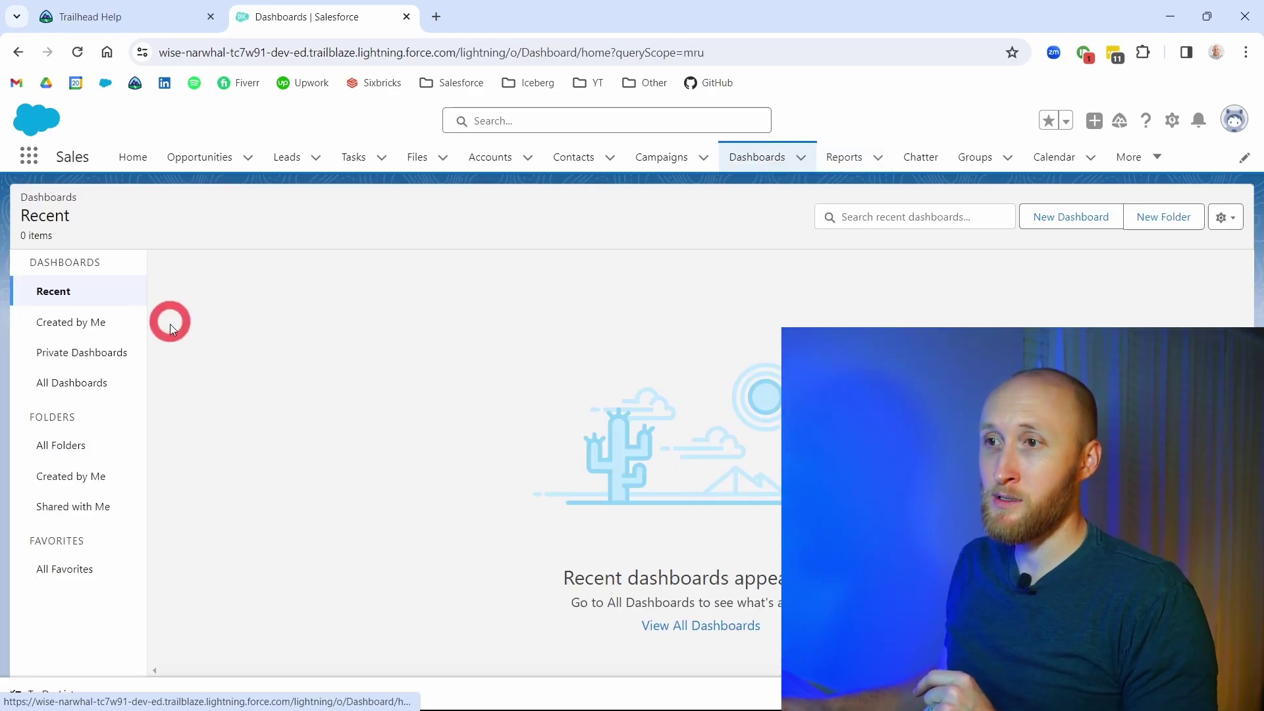
pyautogui.click(1057, 216)
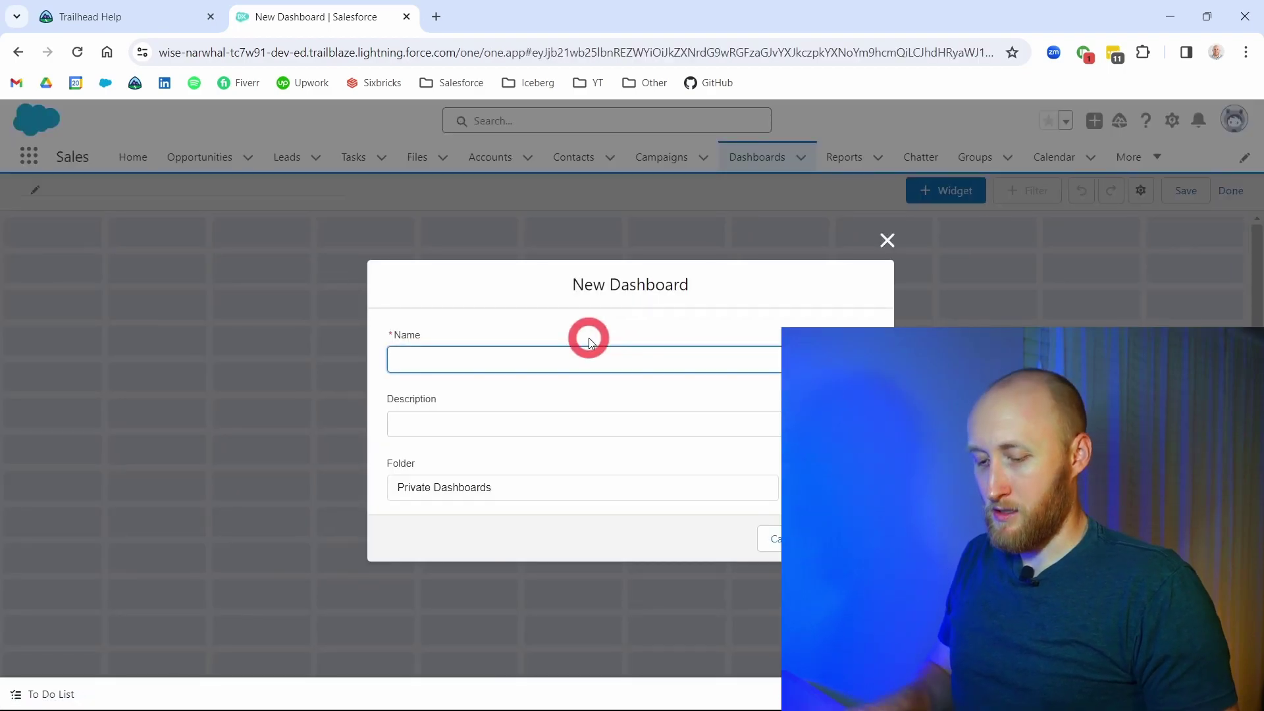
pyautogui.write('New Dashboard')
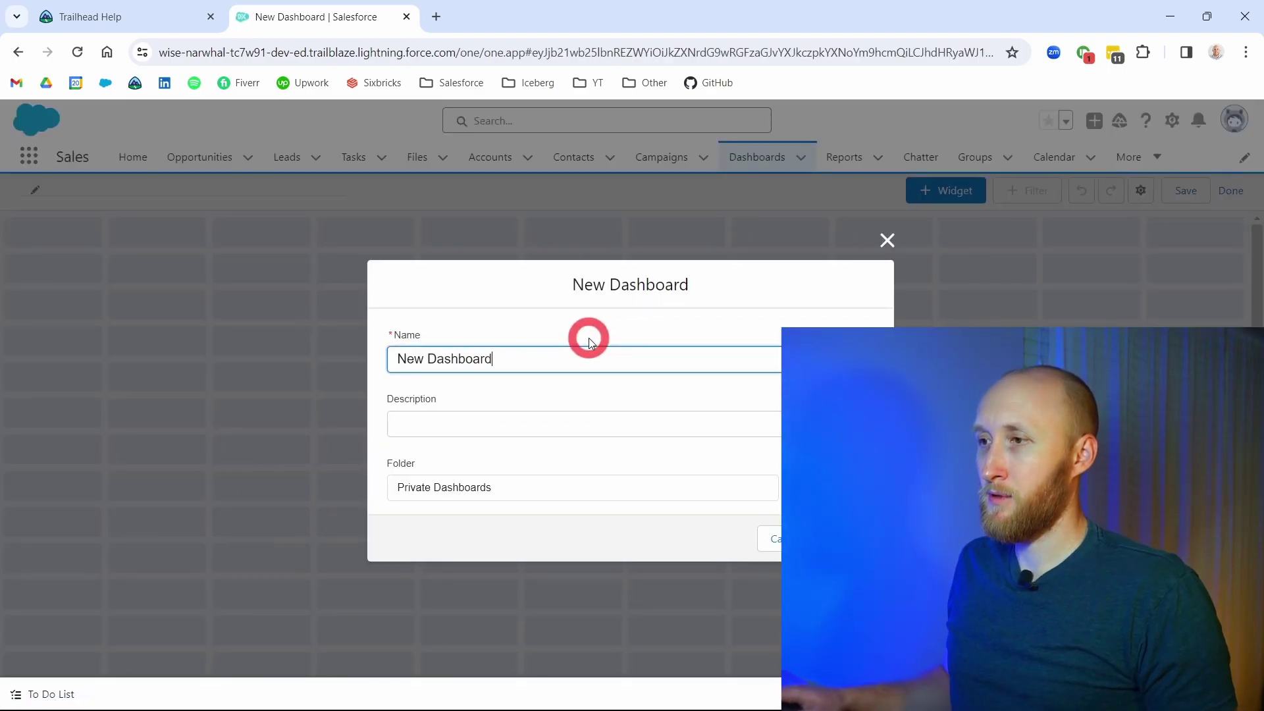
pyautogui.press('Tab')
pyautogui.press('Return')
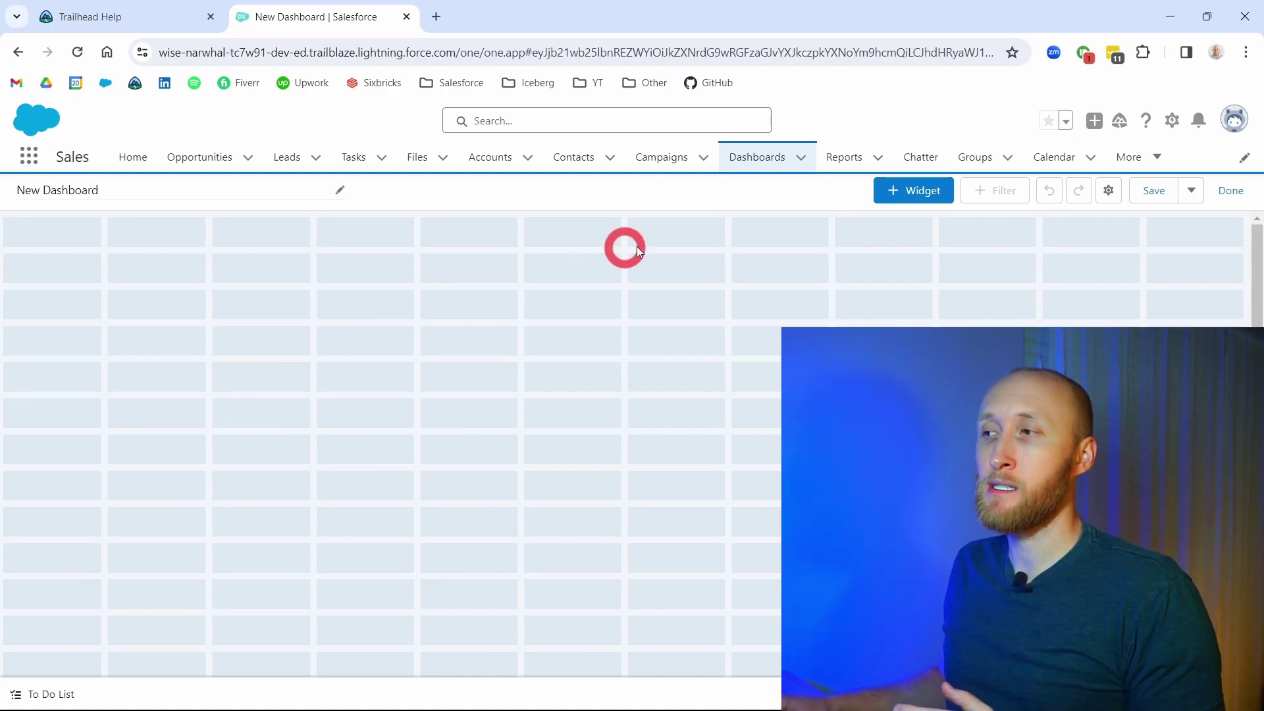
# Start a chart or table widget on the dashboard using the All Opportunities report as its source.
pyautogui.click(900, 204)
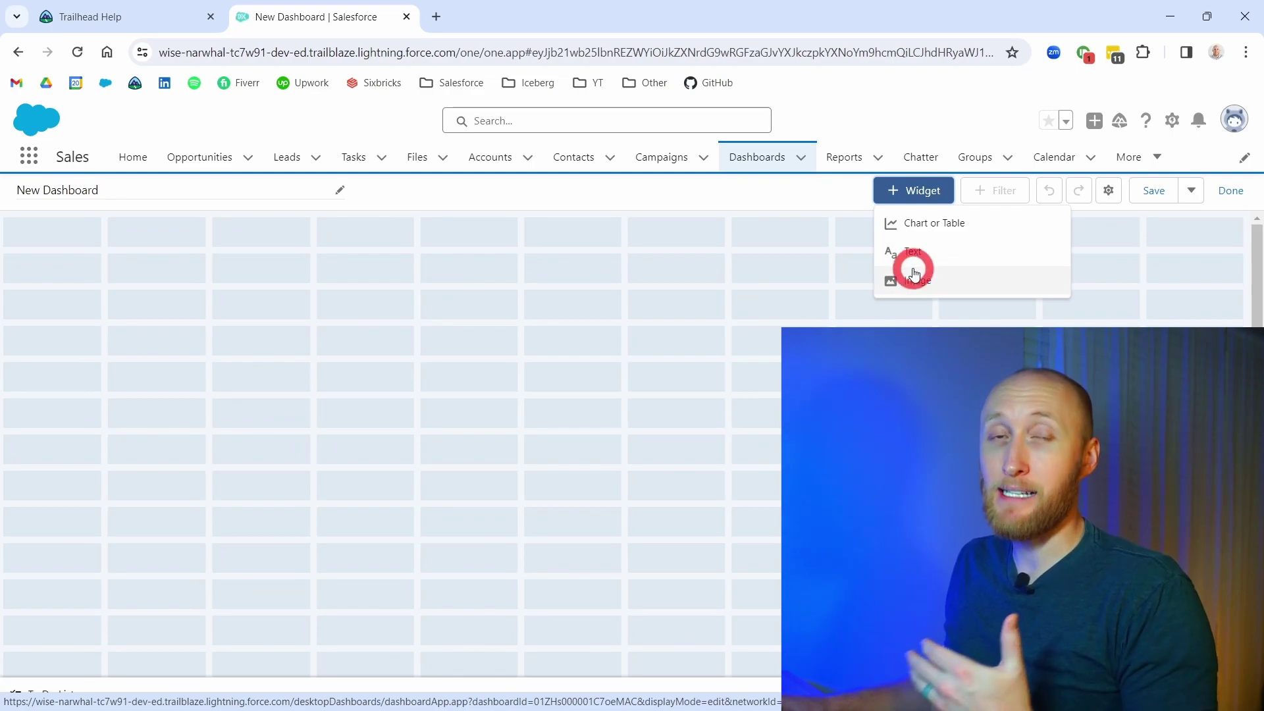
pyautogui.click(928, 232)
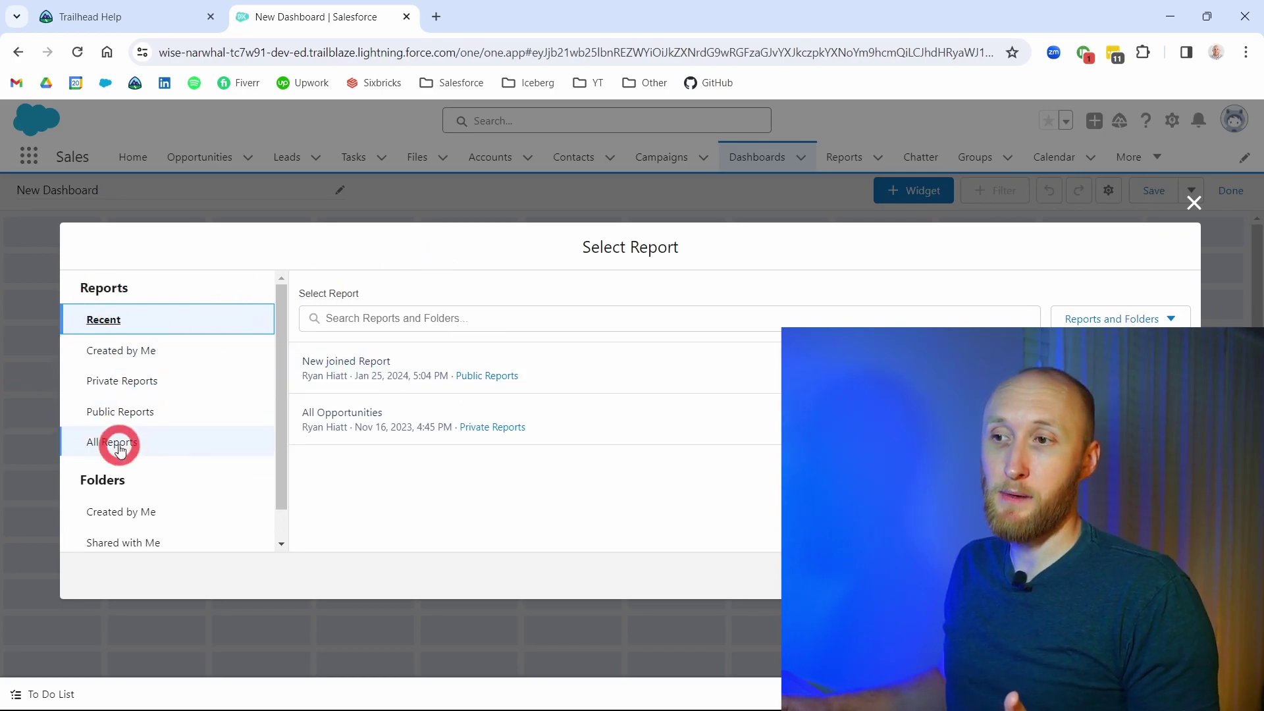
pyautogui.click(583, 415)
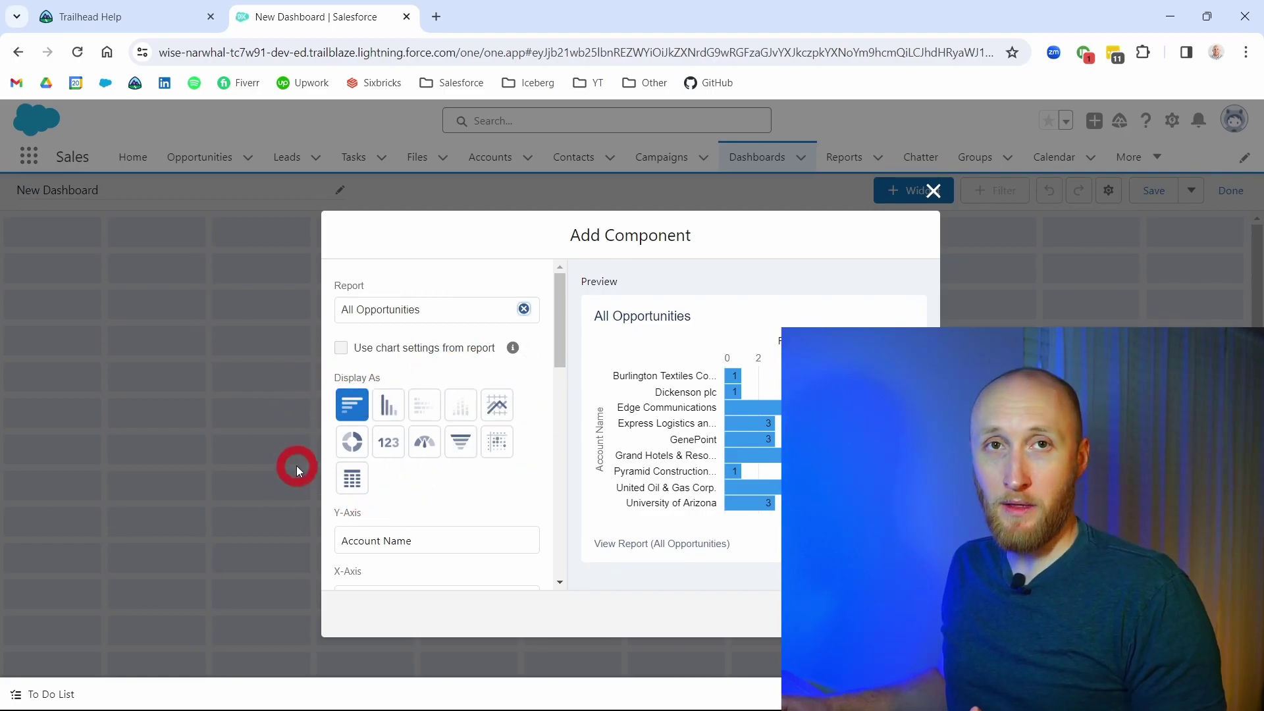
# Preview the component as a vertical bar, line, donut, metric, gauge, funnel and scatter chart and as a table.
pyautogui.click(389, 405)
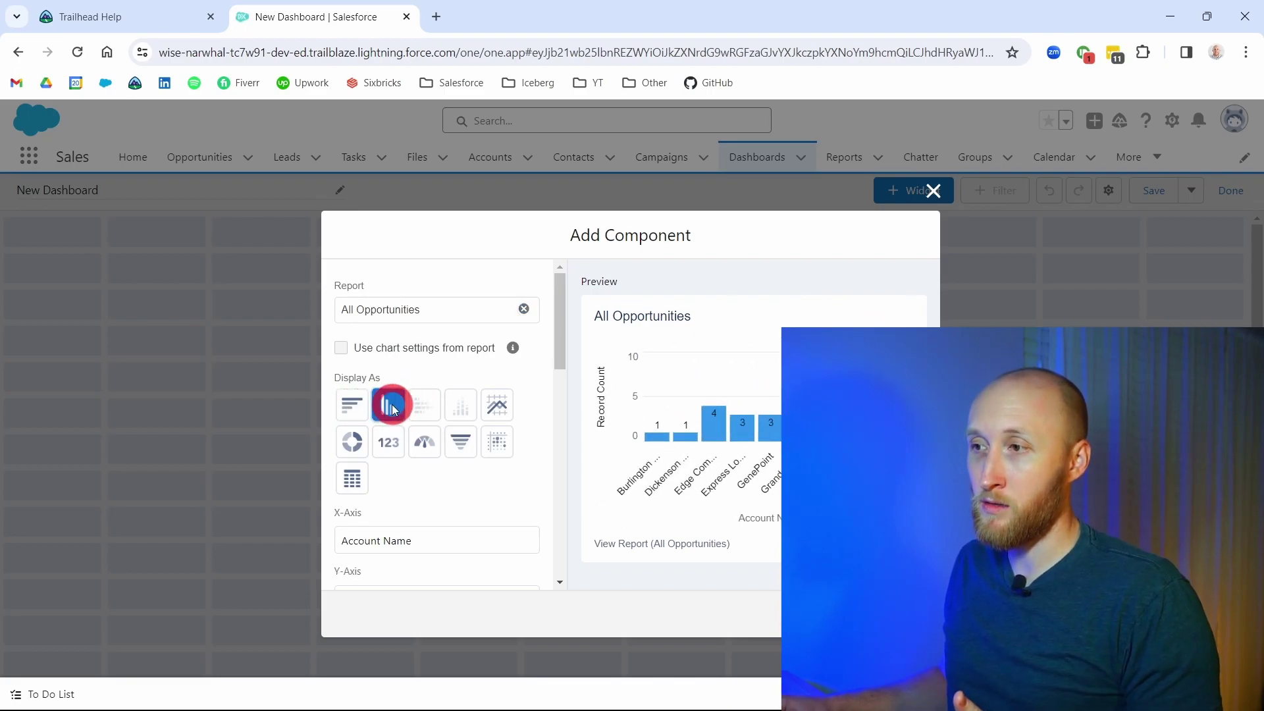
pyautogui.click(496, 408)
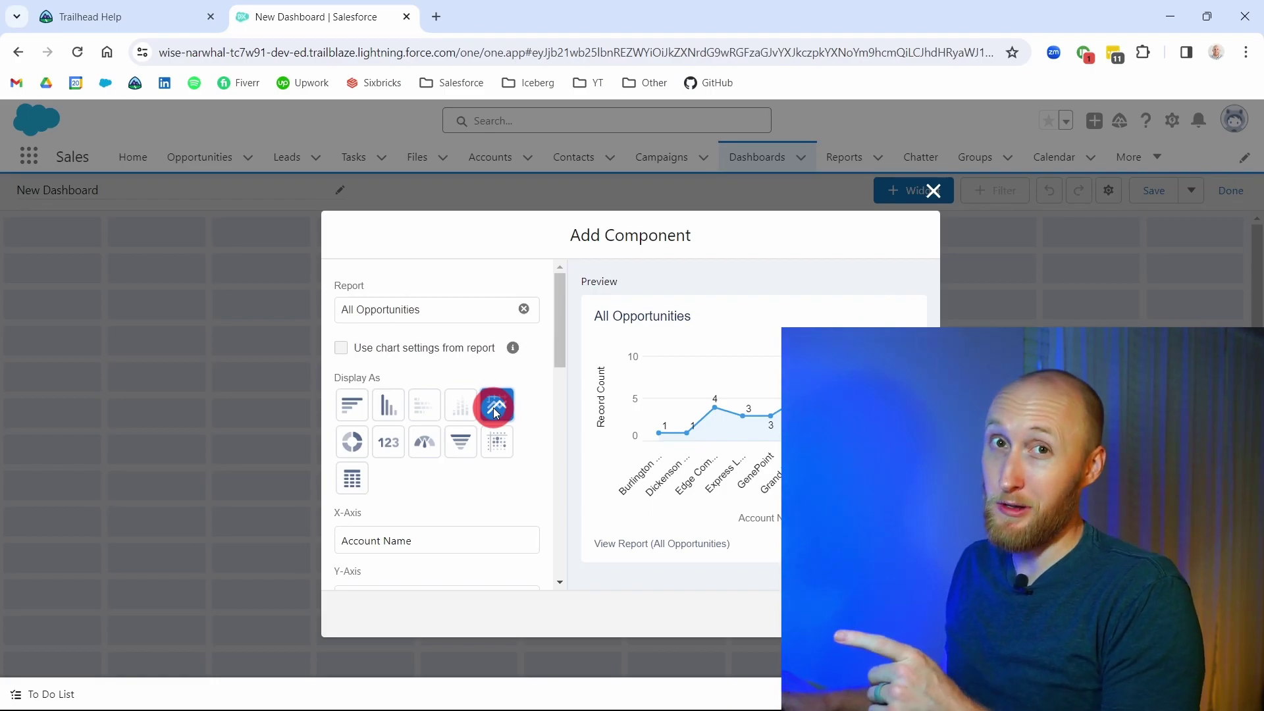
pyautogui.click(353, 440)
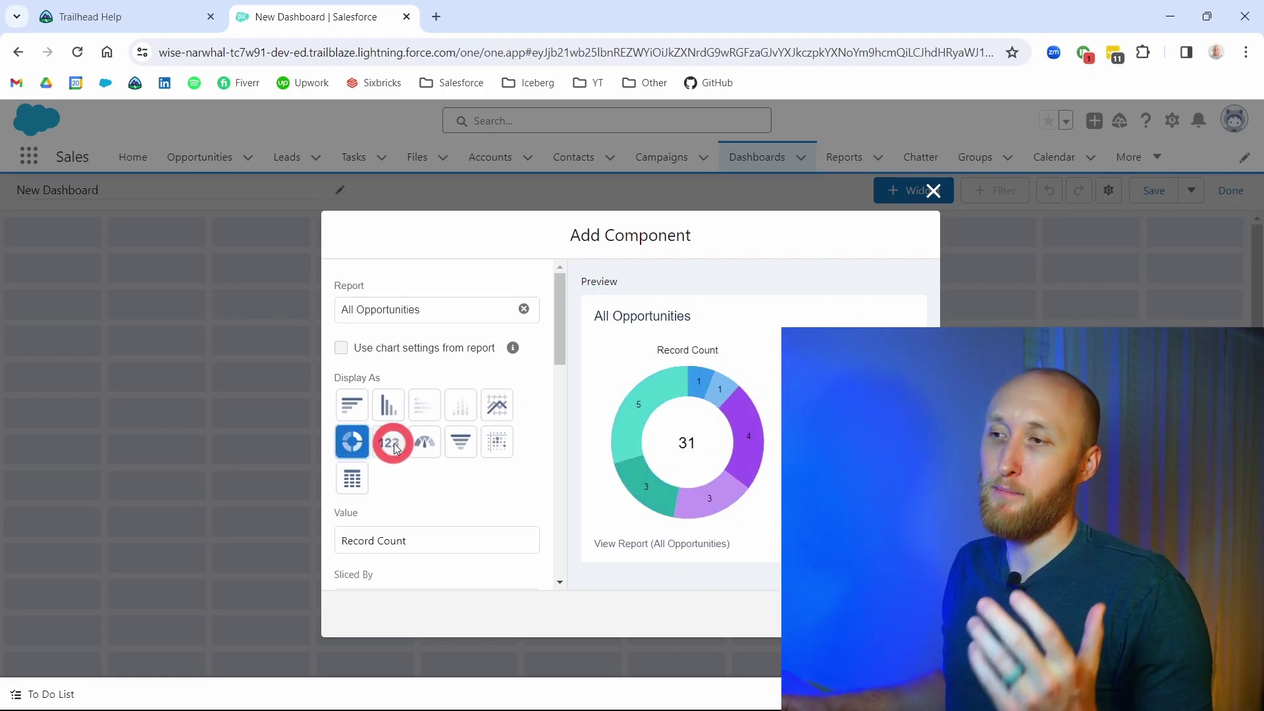
pyautogui.click(394, 443)
pyautogui.click(431, 445)
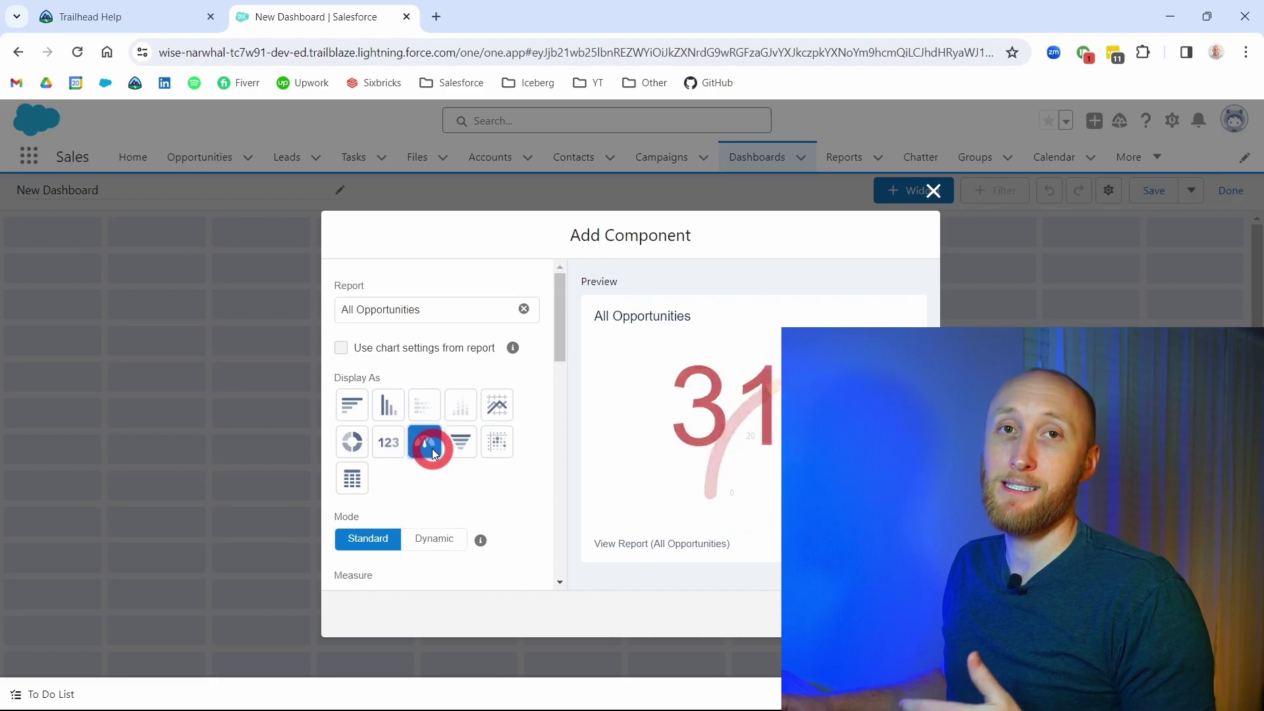
pyautogui.click(461, 442)
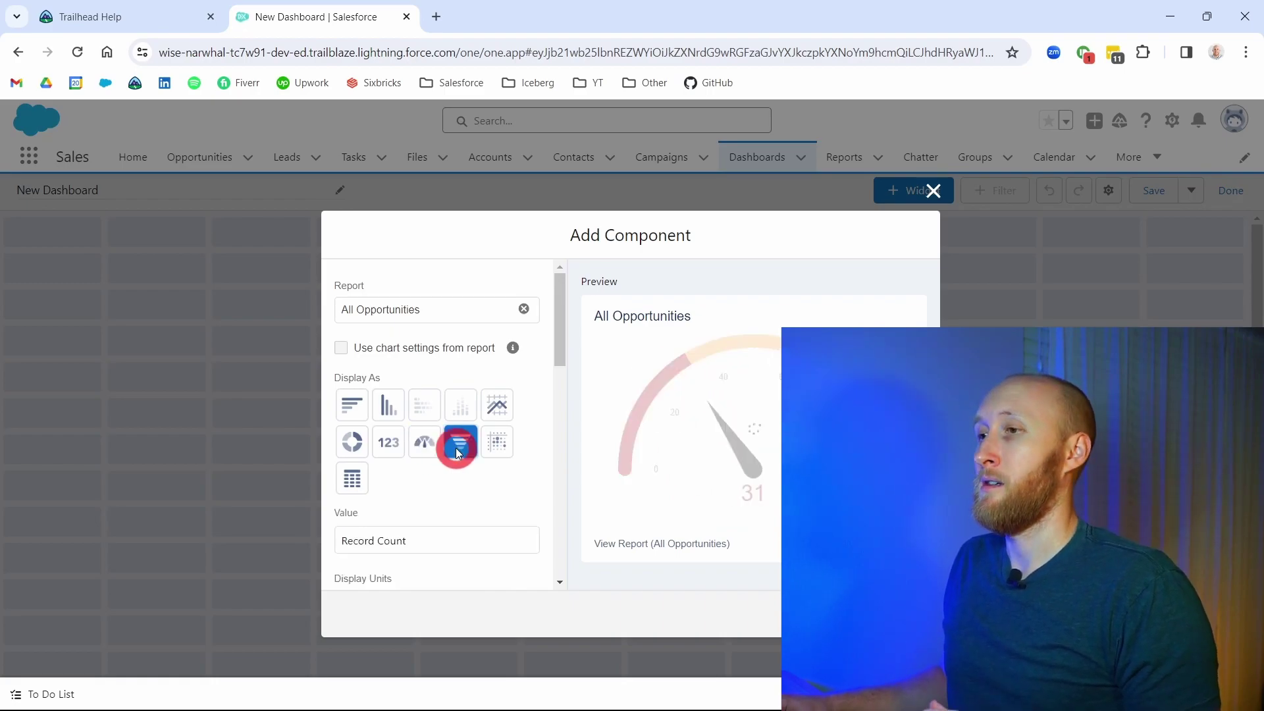
pyautogui.click(497, 441)
pyautogui.click(351, 479)
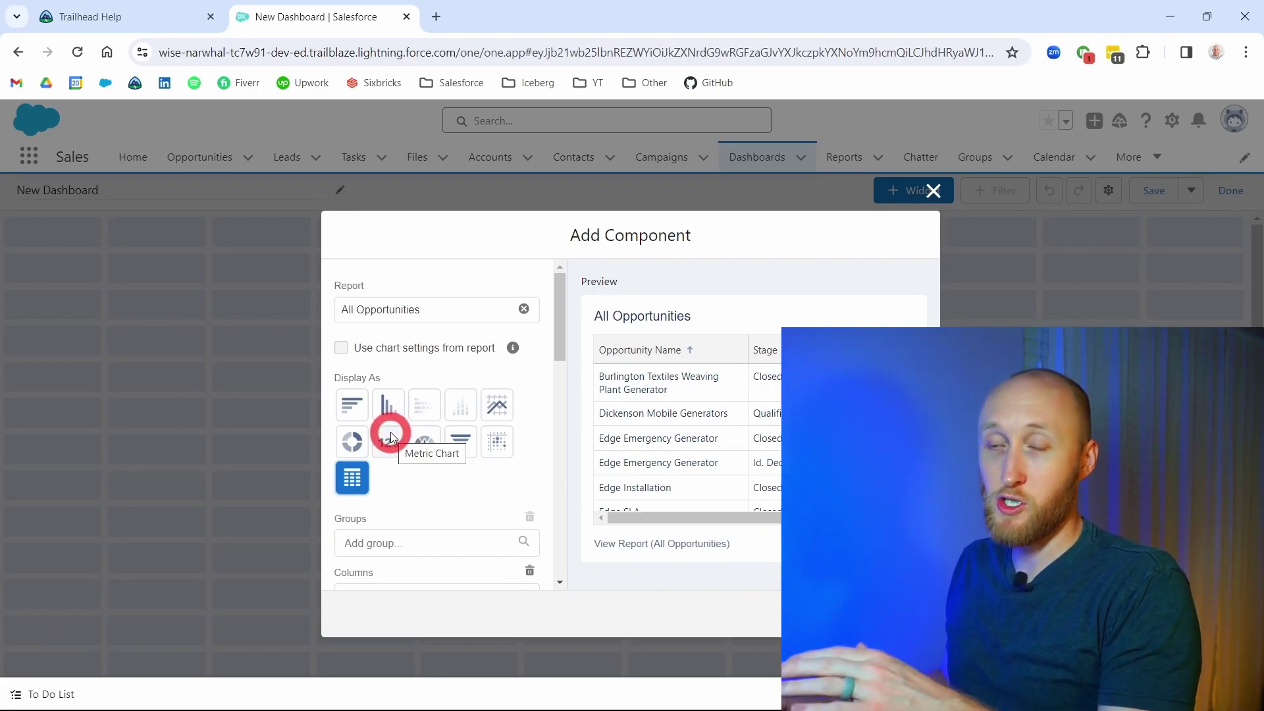
# Add the component as a horizontal bar chart and enlarge it to seven grid columns wide and ten rows high.
pyautogui.click(354, 413)
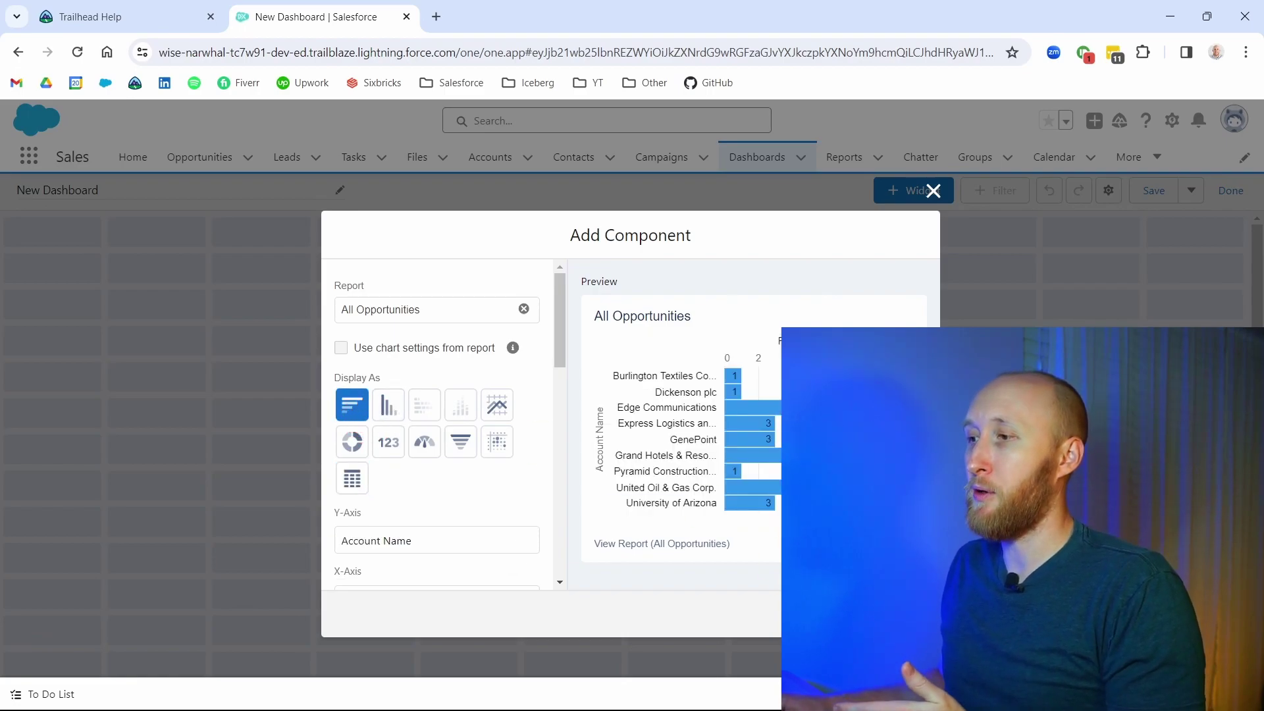
pyautogui.click(911, 613)
pyautogui.moveTo(390, 354); pyautogui.dragTo(599, 353)
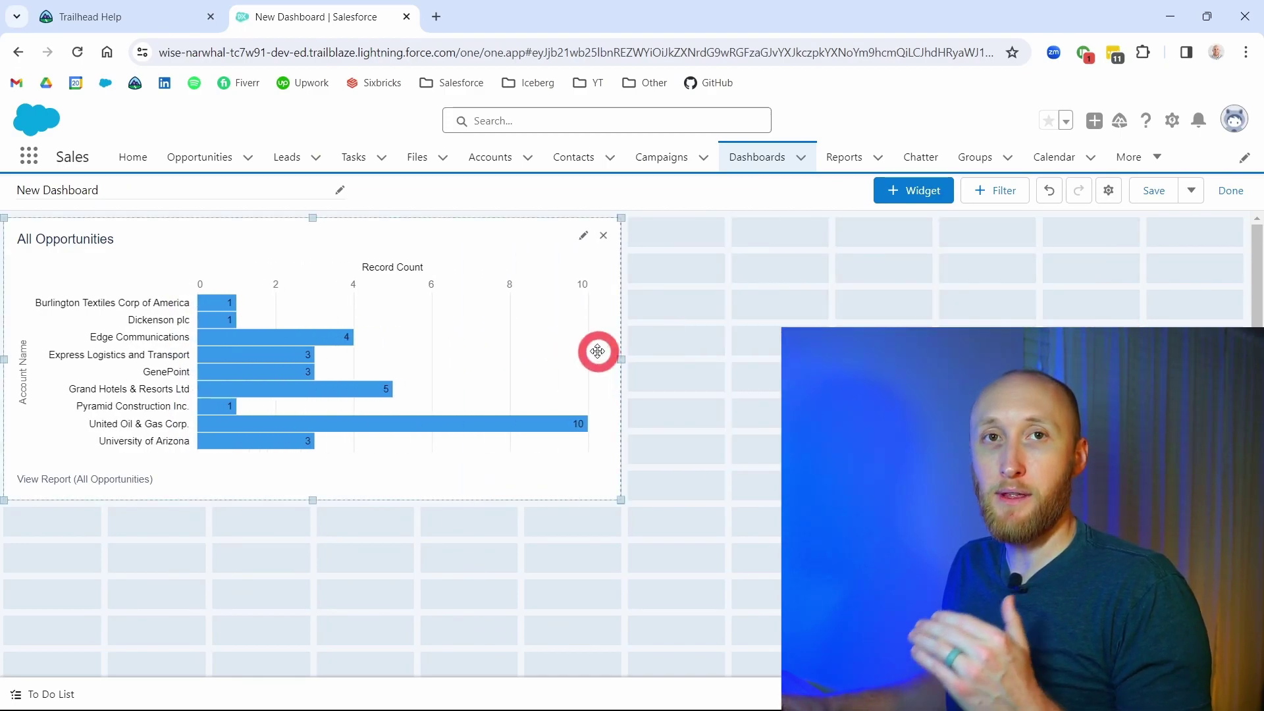
pyautogui.moveTo(615, 492); pyautogui.dragTo(691, 564)
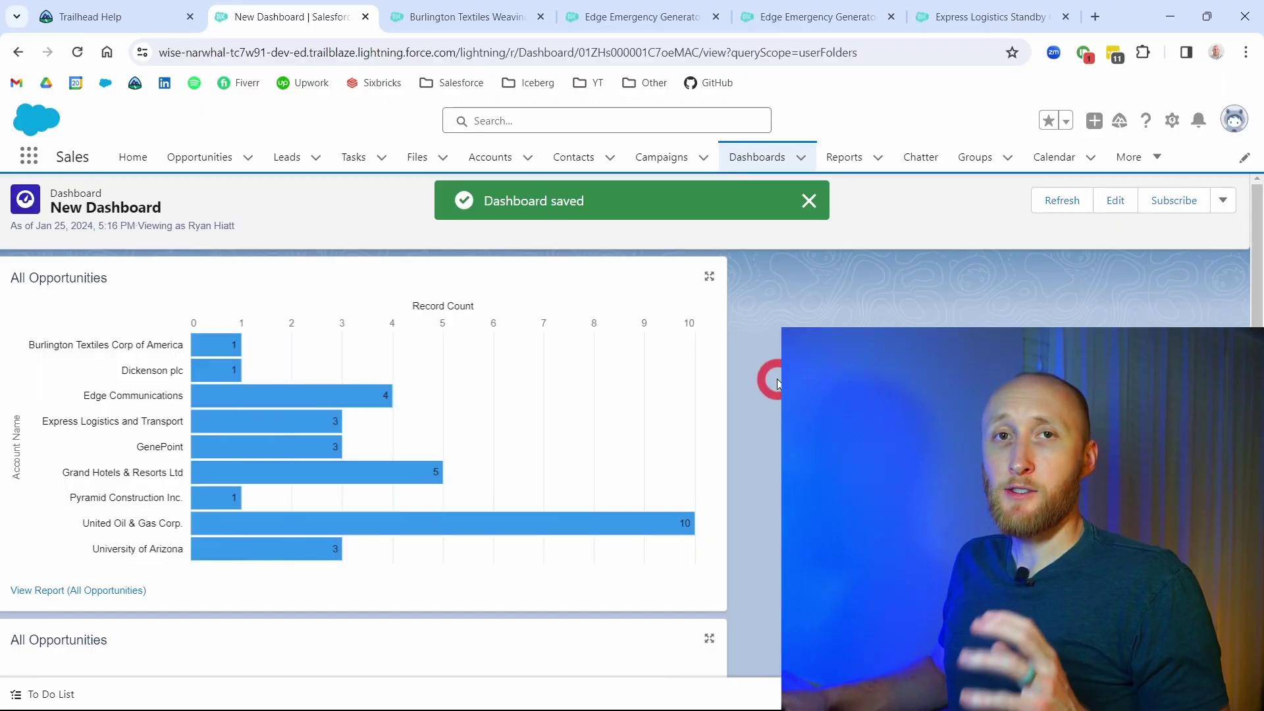
# Set the line chart widget's X-axis to Close Date, save the dashboard and finish editing.
pyautogui.scroll(-3, 776, 377)
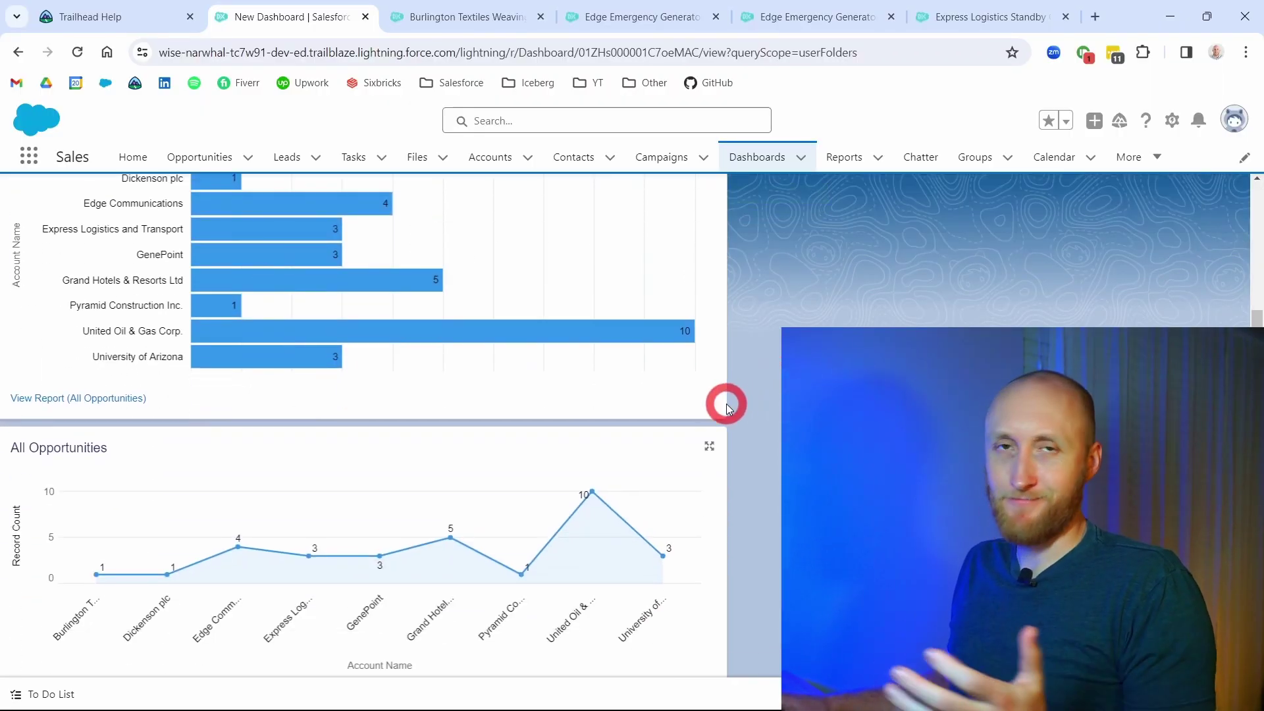
pyautogui.scroll(3, 728, 406)
pyautogui.click(1116, 204)
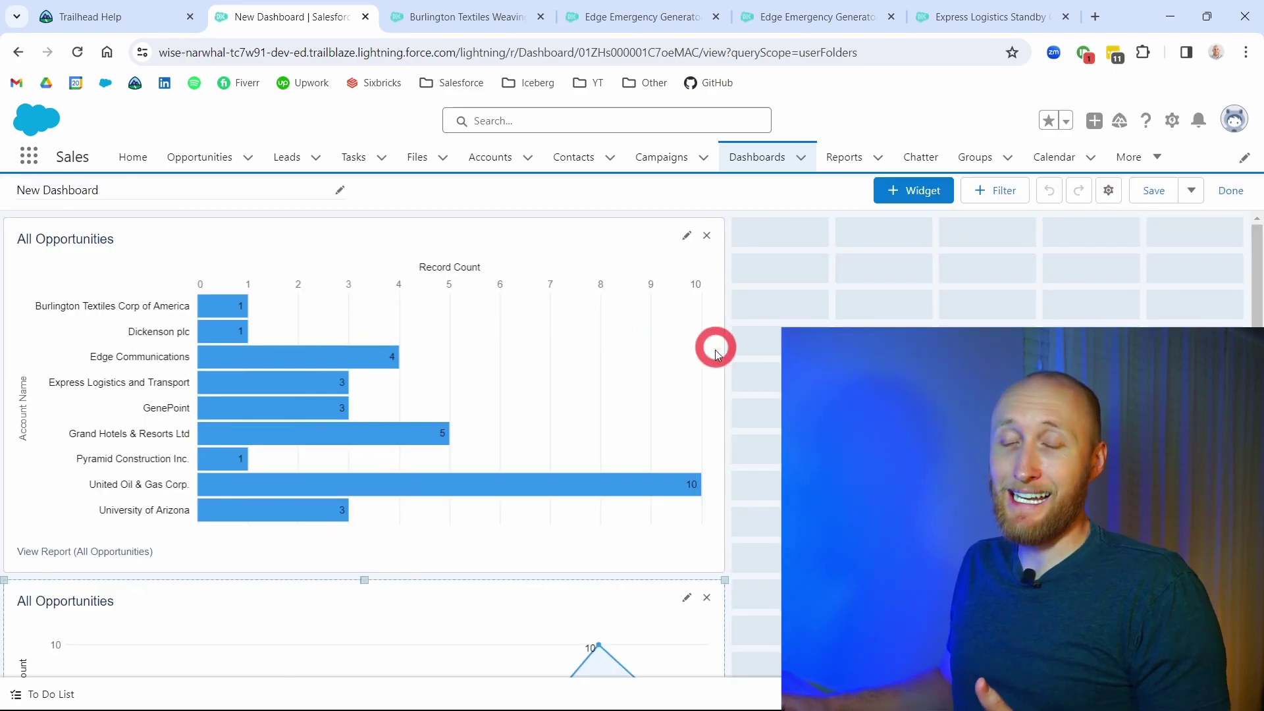
pyautogui.scroll(-3, 700, 354)
pyautogui.click(686, 407)
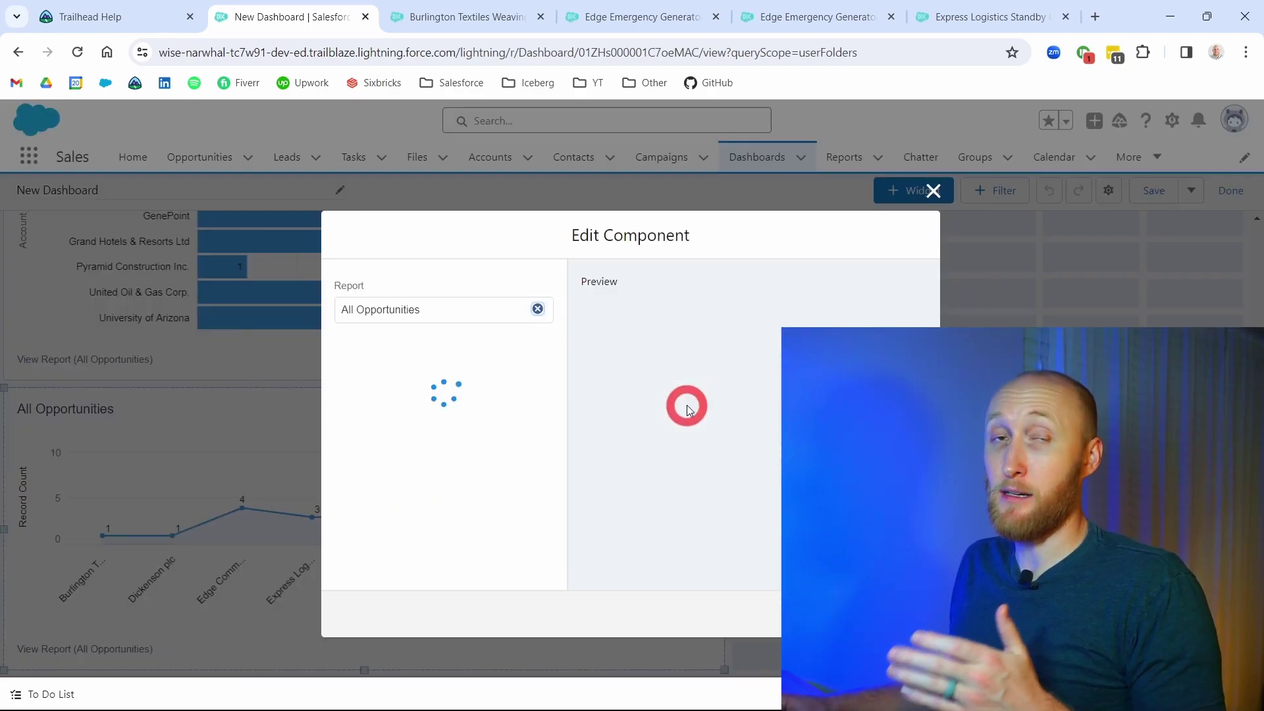
pyautogui.scroll(-3, 408, 394)
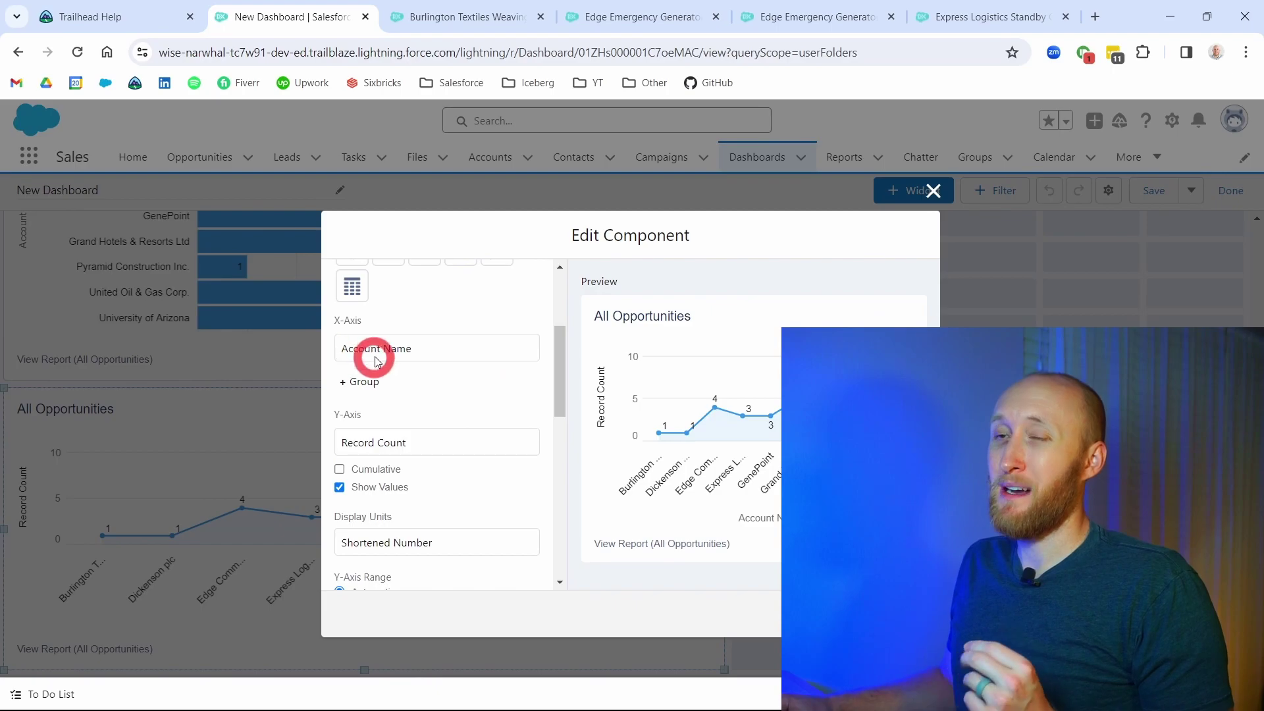
pyautogui.click(377, 361)
pyautogui.click(382, 366)
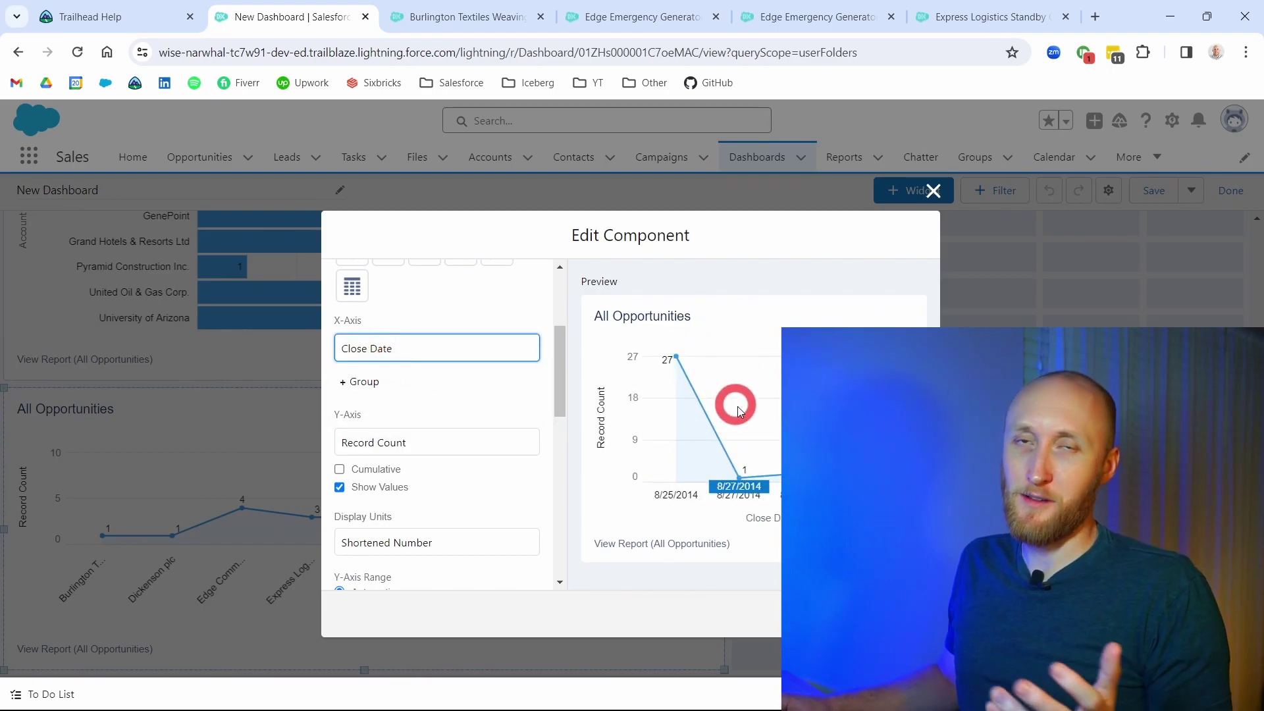
pyautogui.click(908, 613)
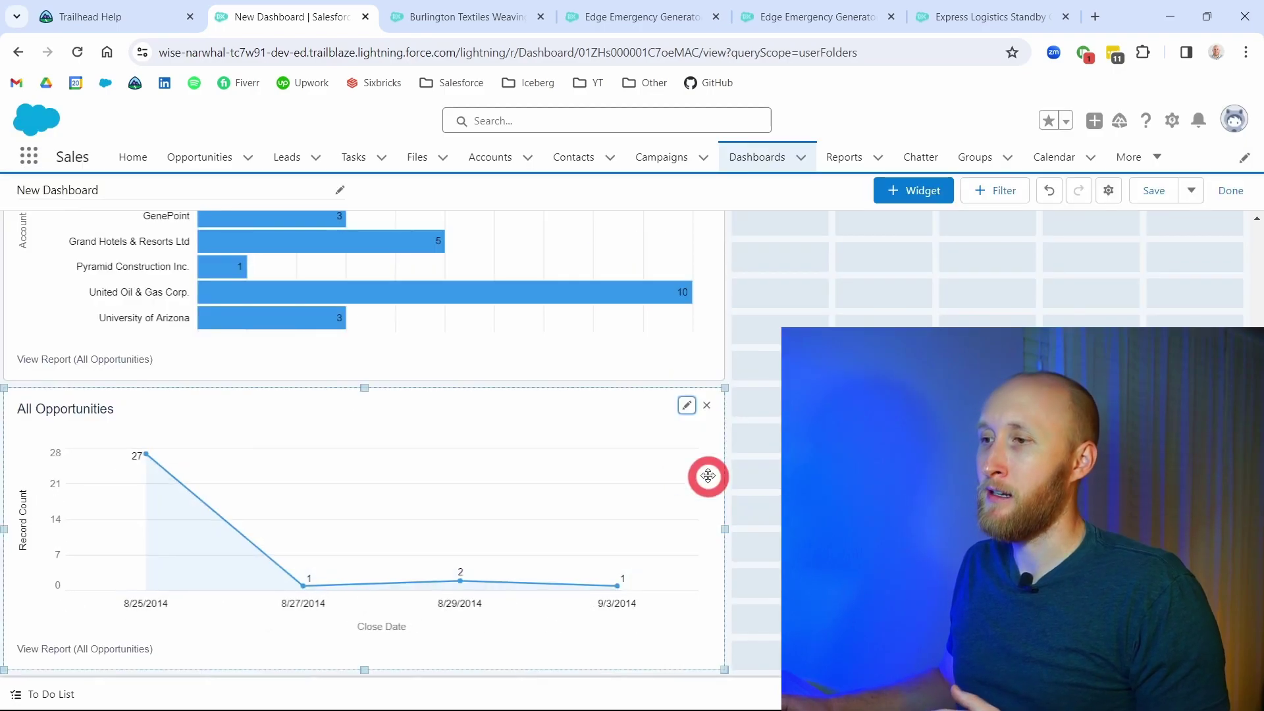
pyautogui.click(1153, 197)
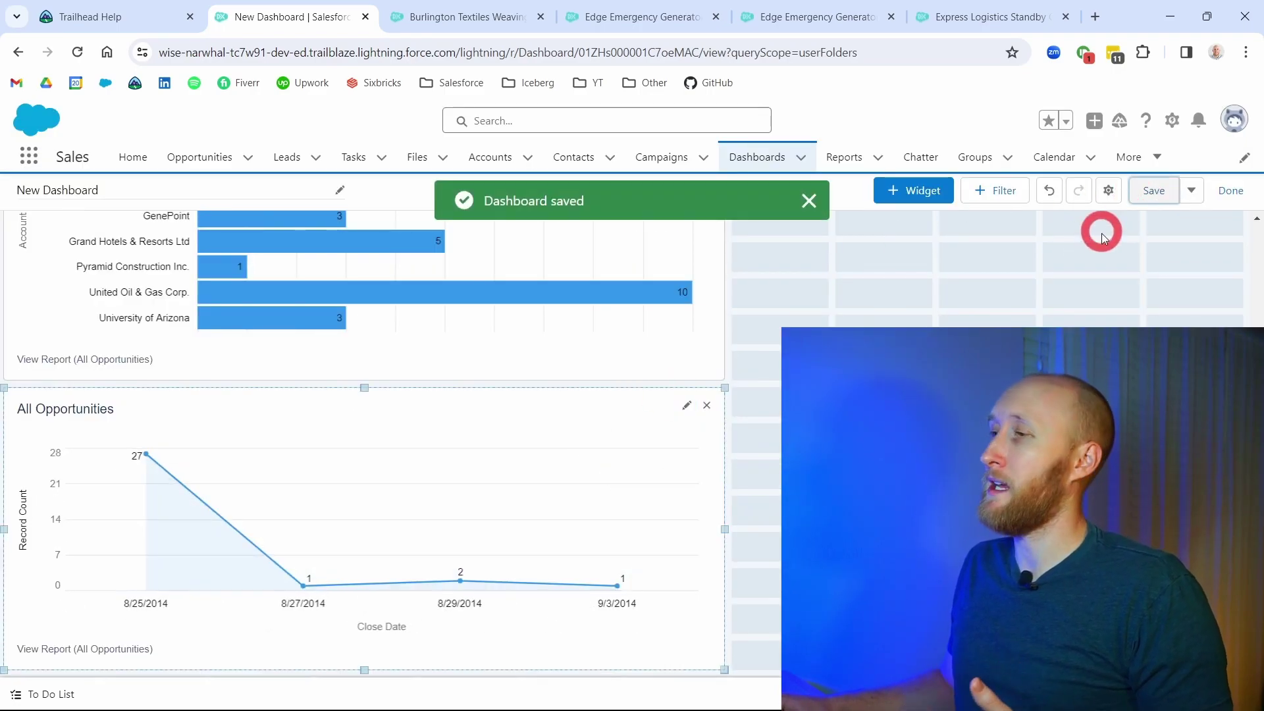
pyautogui.click(1228, 193)
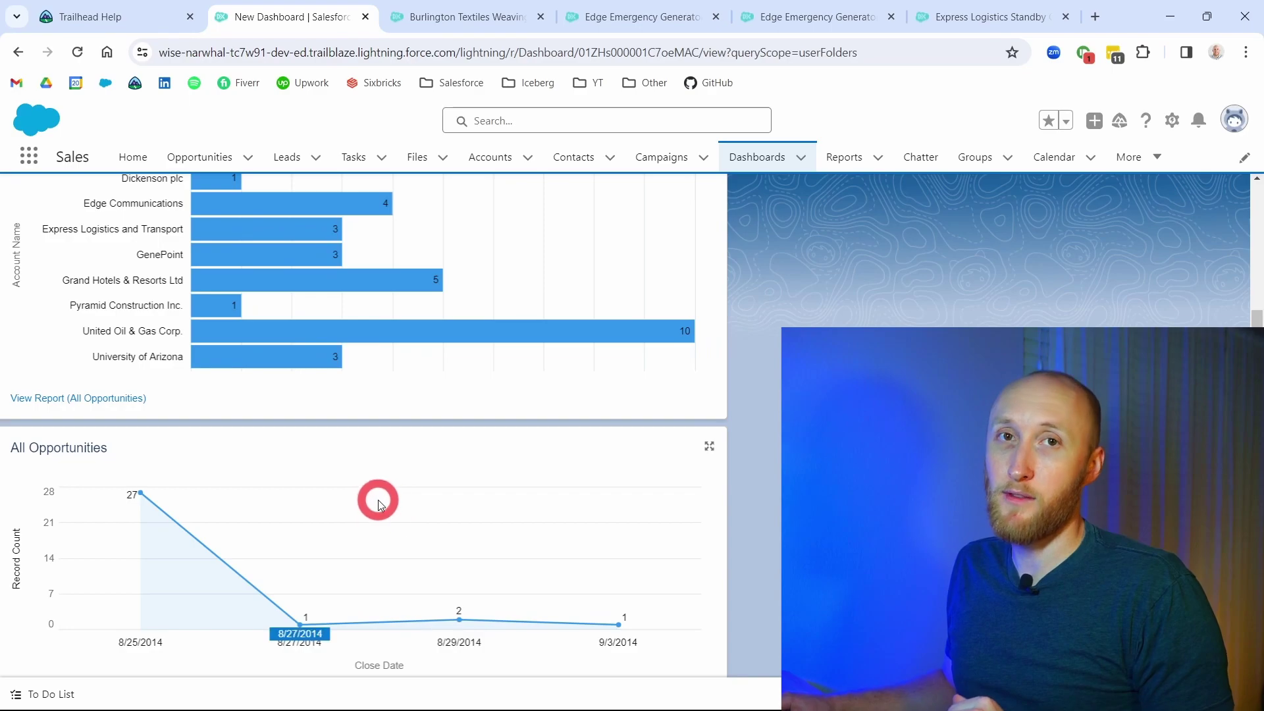
# Reopen the dashboard for editing and add a gauge chart widget measuring Record Count from the All Opportunities report.
pyautogui.scroll(3, 417, 490)
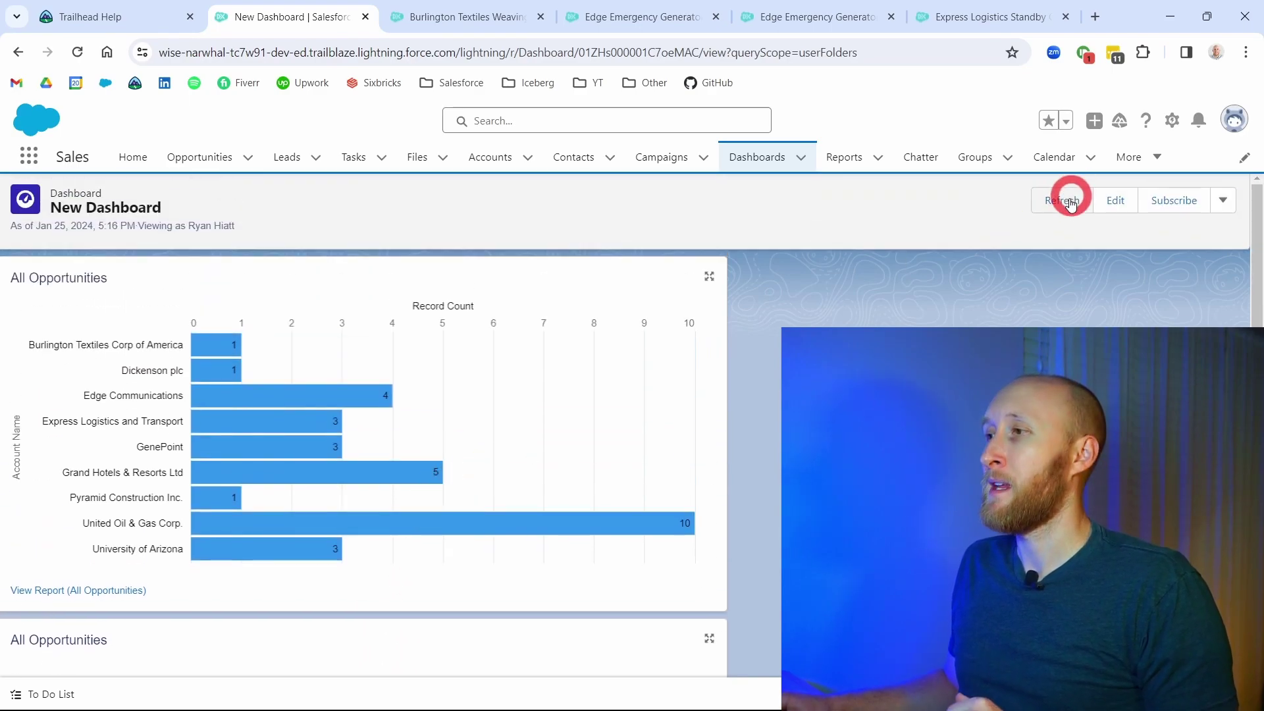
pyautogui.click(1117, 201)
pyautogui.click(912, 190)
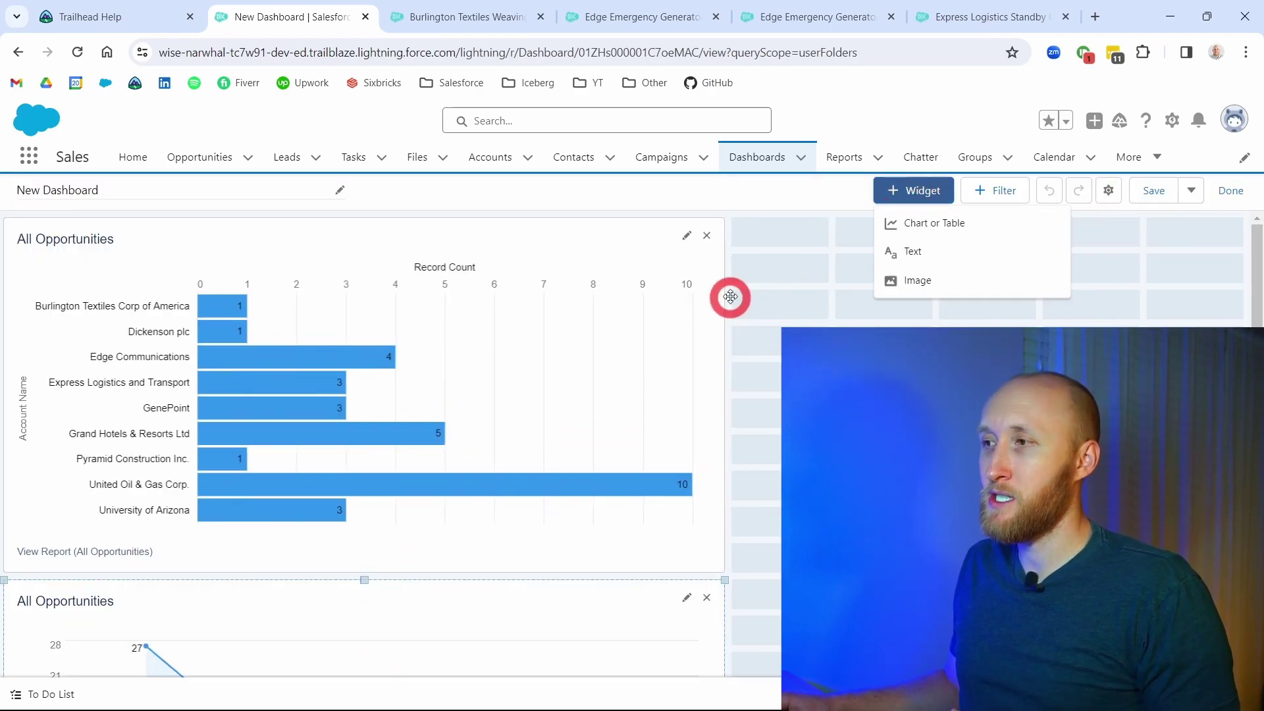
pyautogui.click(908, 235)
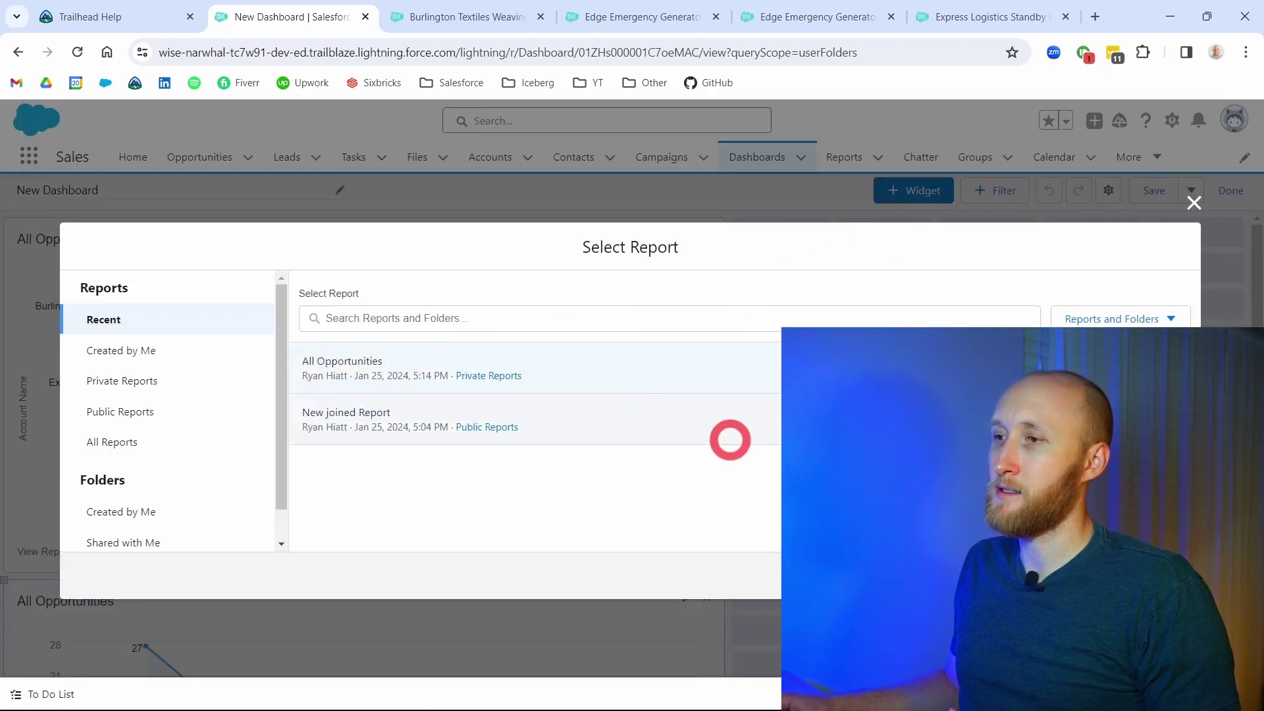
pyautogui.click(342, 366)
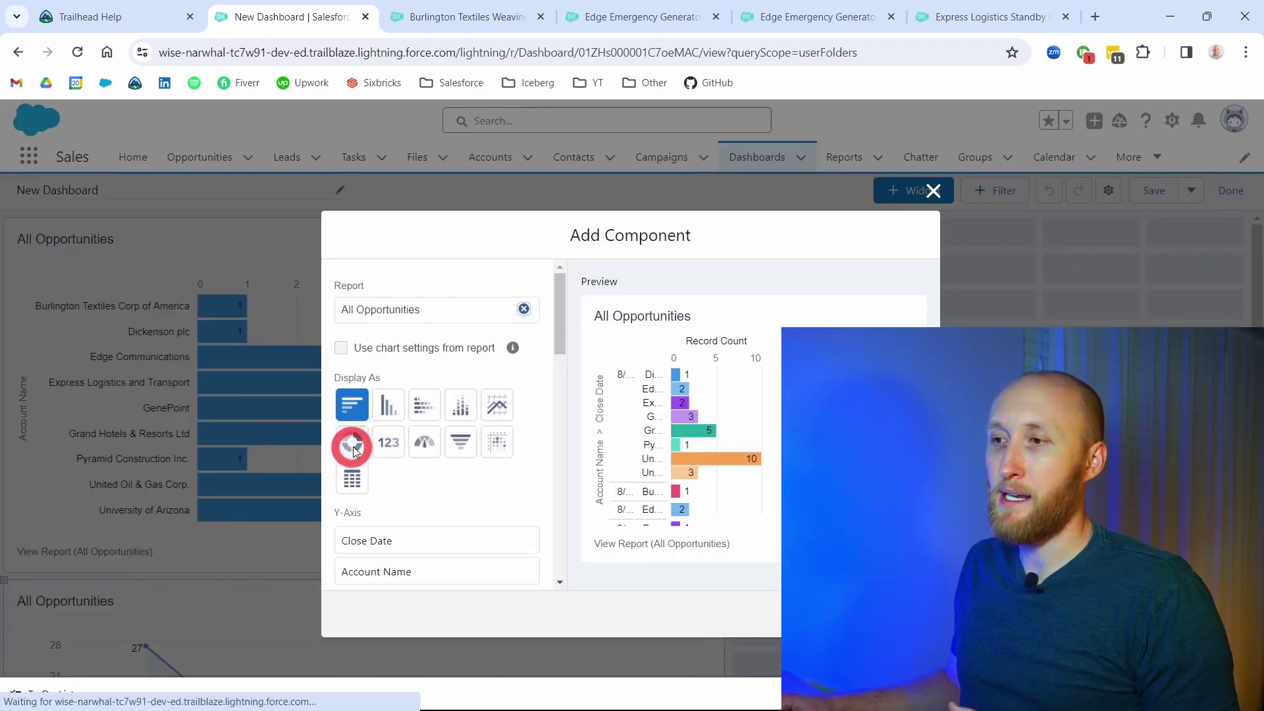
pyautogui.click(409, 448)
pyautogui.click(560, 413)
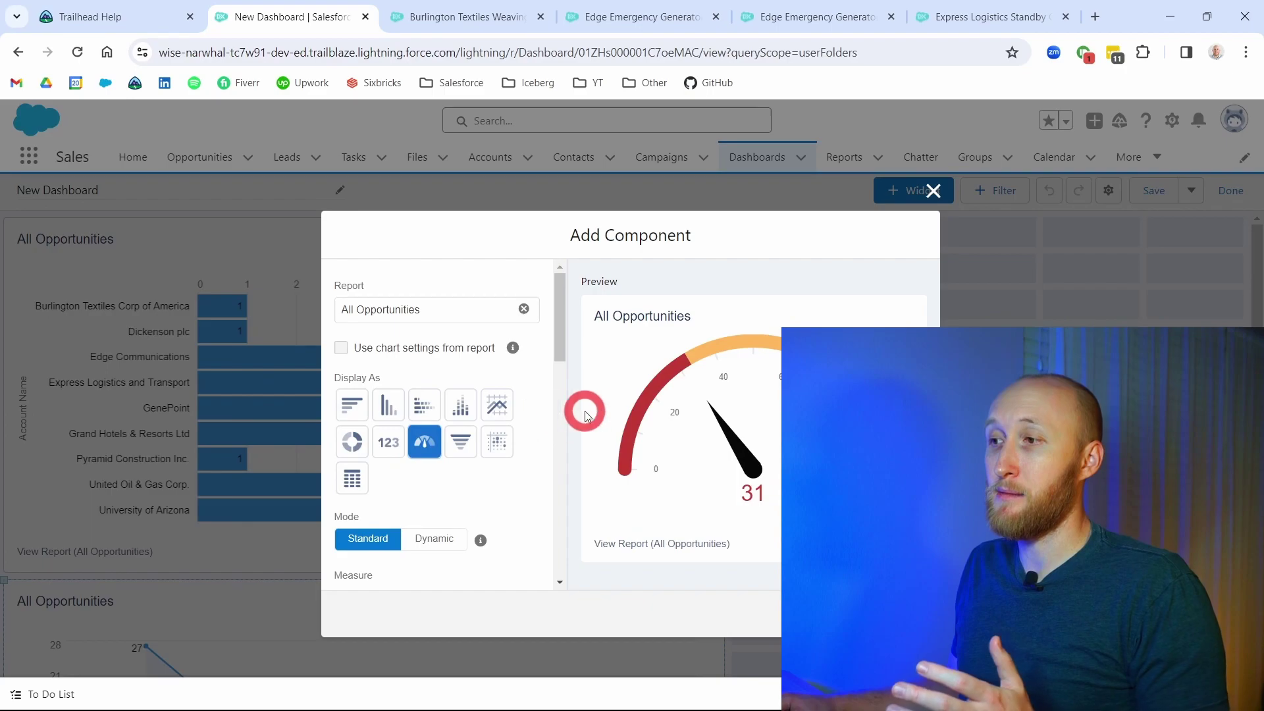
pyautogui.scroll(-5, 415, 437)
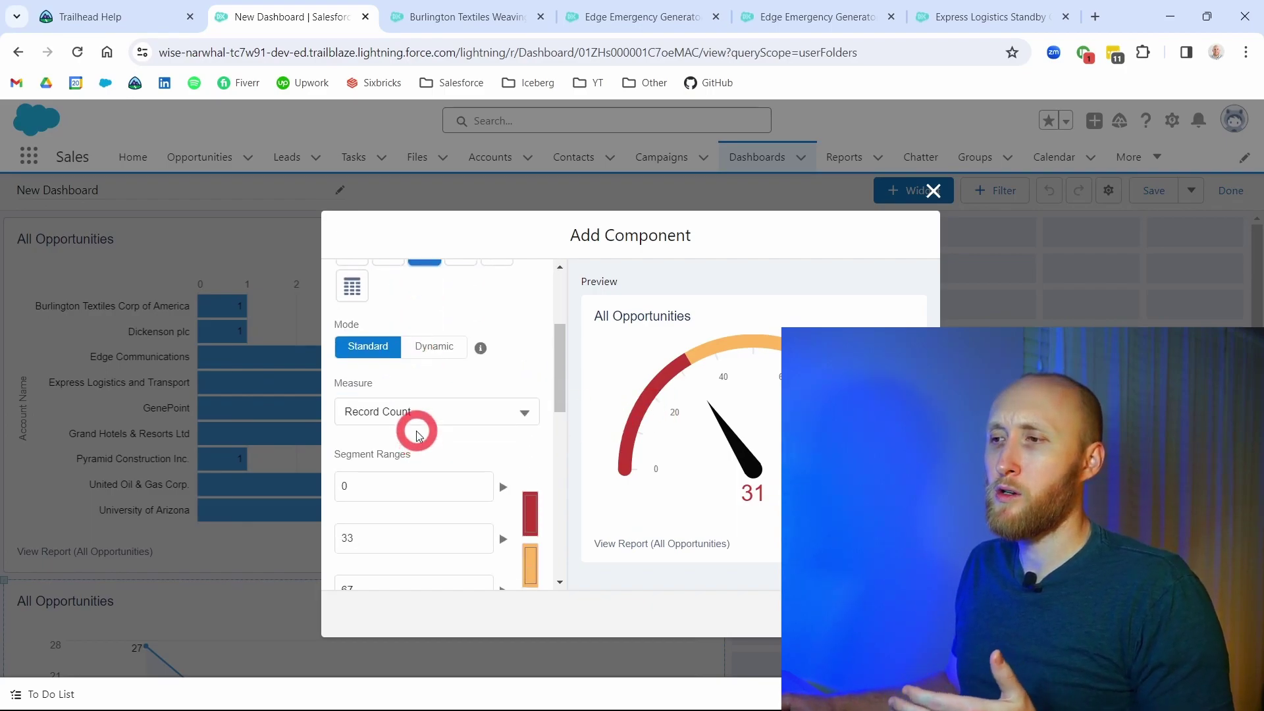
pyautogui.scroll(3, 409, 388)
pyautogui.scroll(-3, 427, 400)
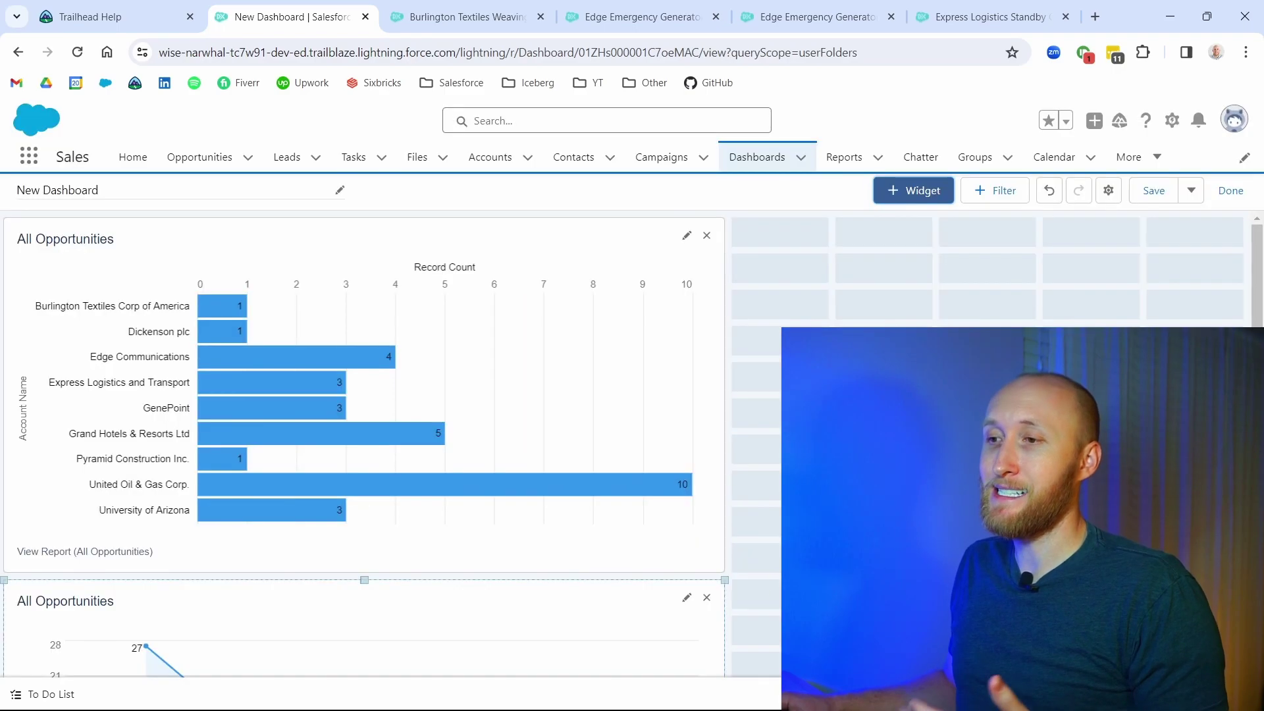
# Move the gauge widget up beside the horizontal bar chart, aligned with the top of the dashboard.
pyautogui.scroll(-6, 424, 485)
pyautogui.moveTo(325, 511); pyautogui.dragTo(1083, 234)
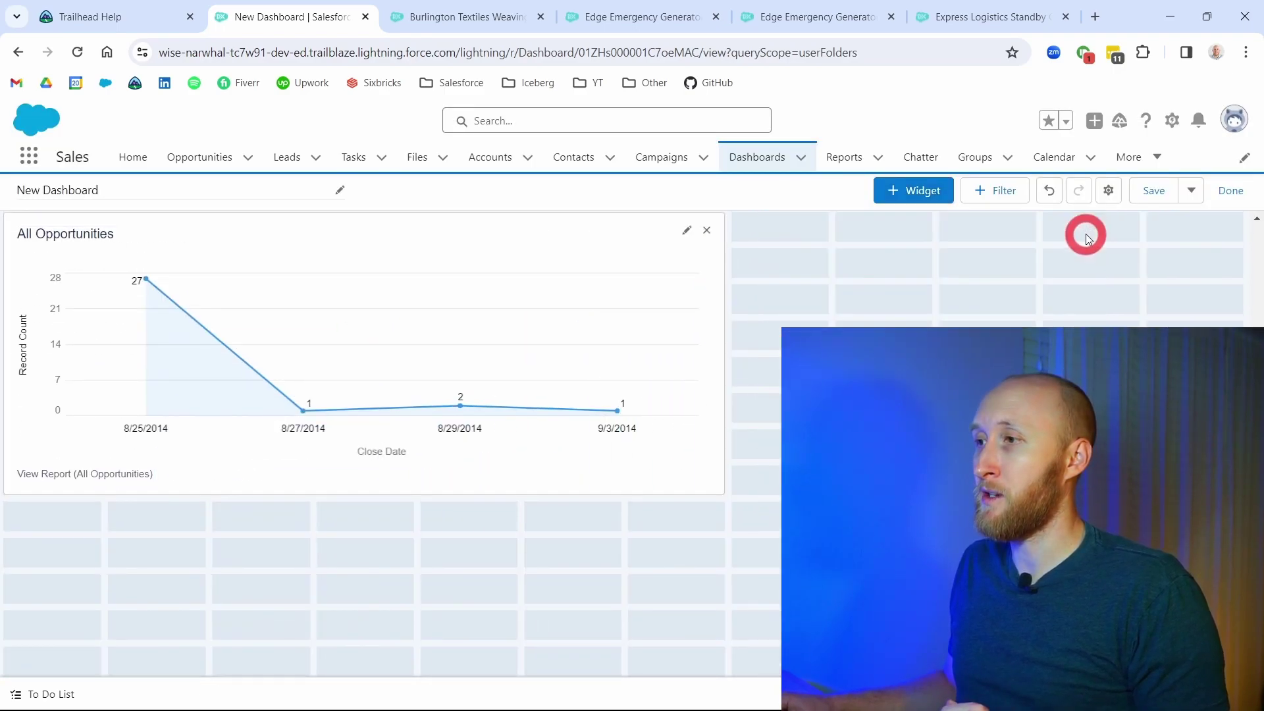
pyautogui.scroll(5, 1083, 234)
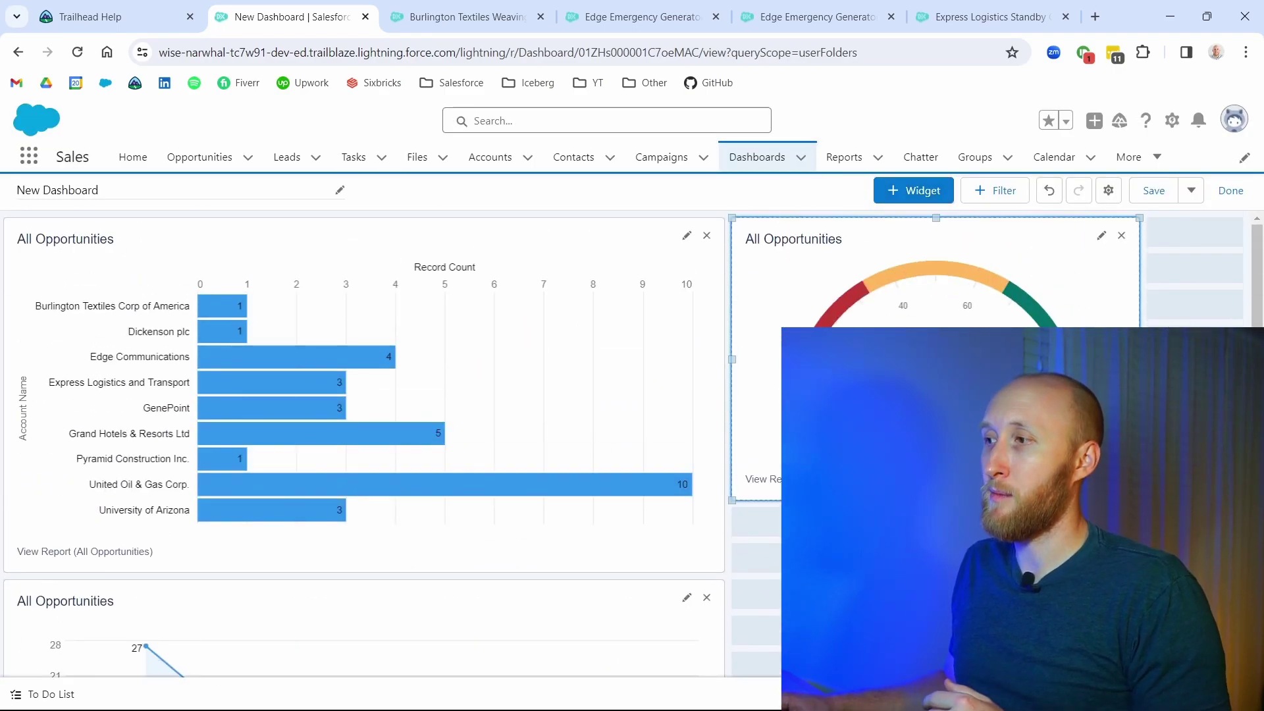
# Add a text widget reading "Good job team!" and shorten it to two grid rows below the gauge.
pyautogui.click(908, 191)
pyautogui.click(926, 251)
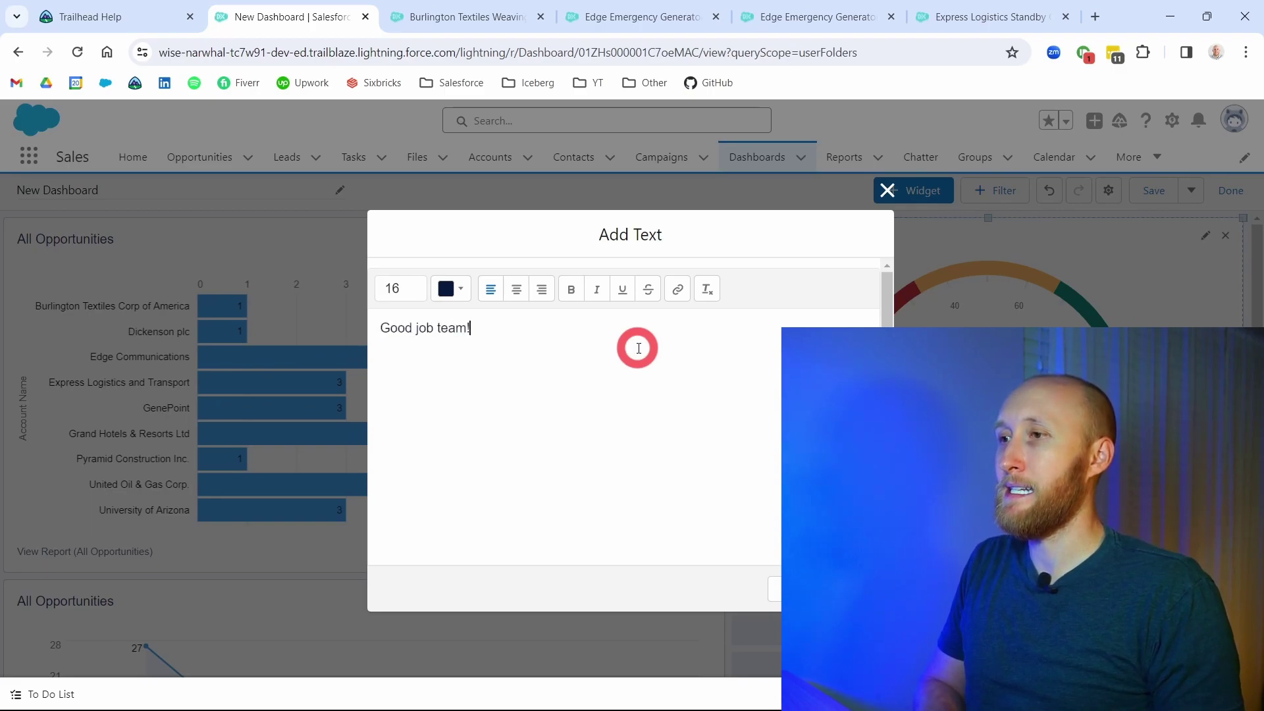
pyautogui.click(855, 589)
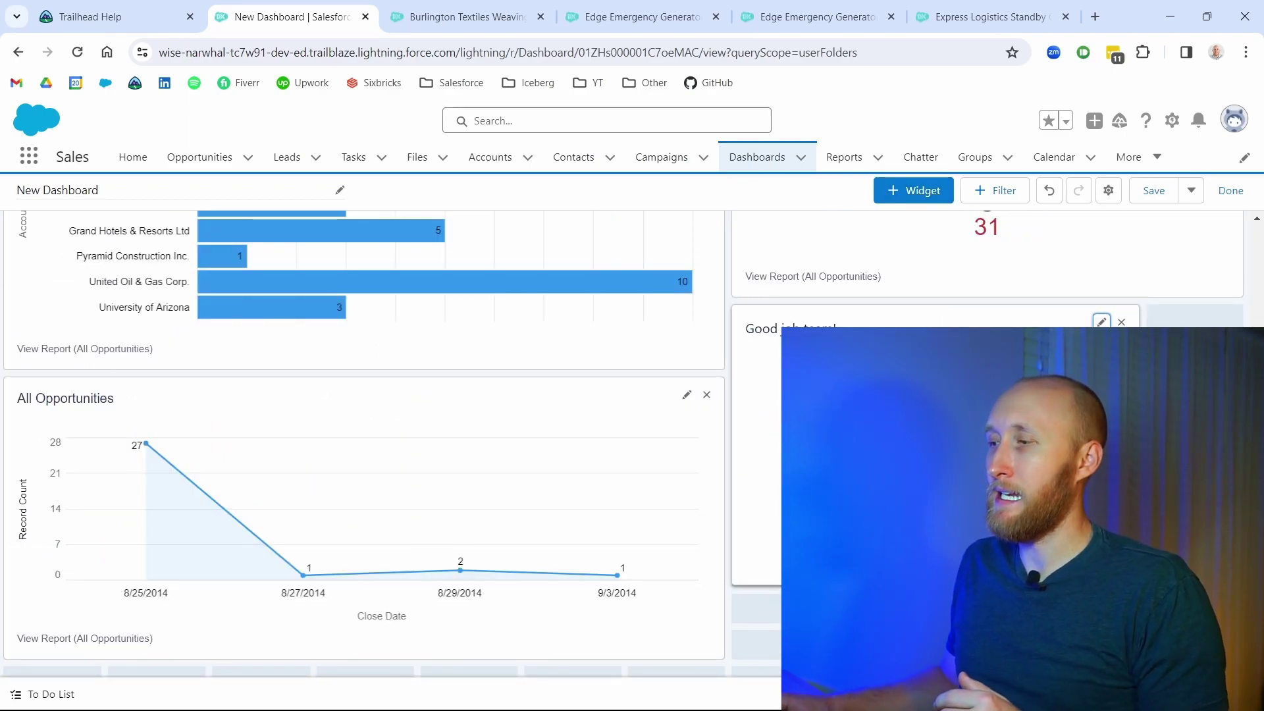
pyautogui.moveTo(1241, 584); pyautogui.dragTo(876, 407)
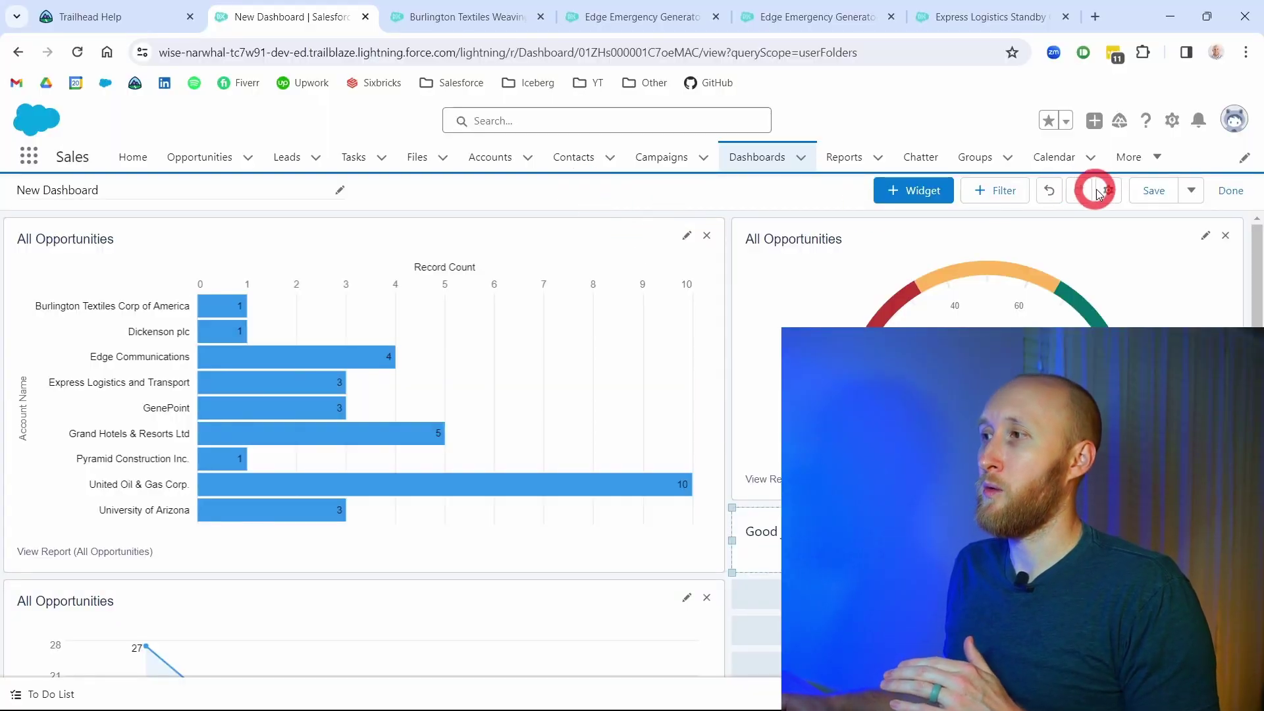
# Open the dashboard's properties and review the available settings.
pyautogui.click(1110, 192)
pyautogui.scroll(-3, 677, 360)
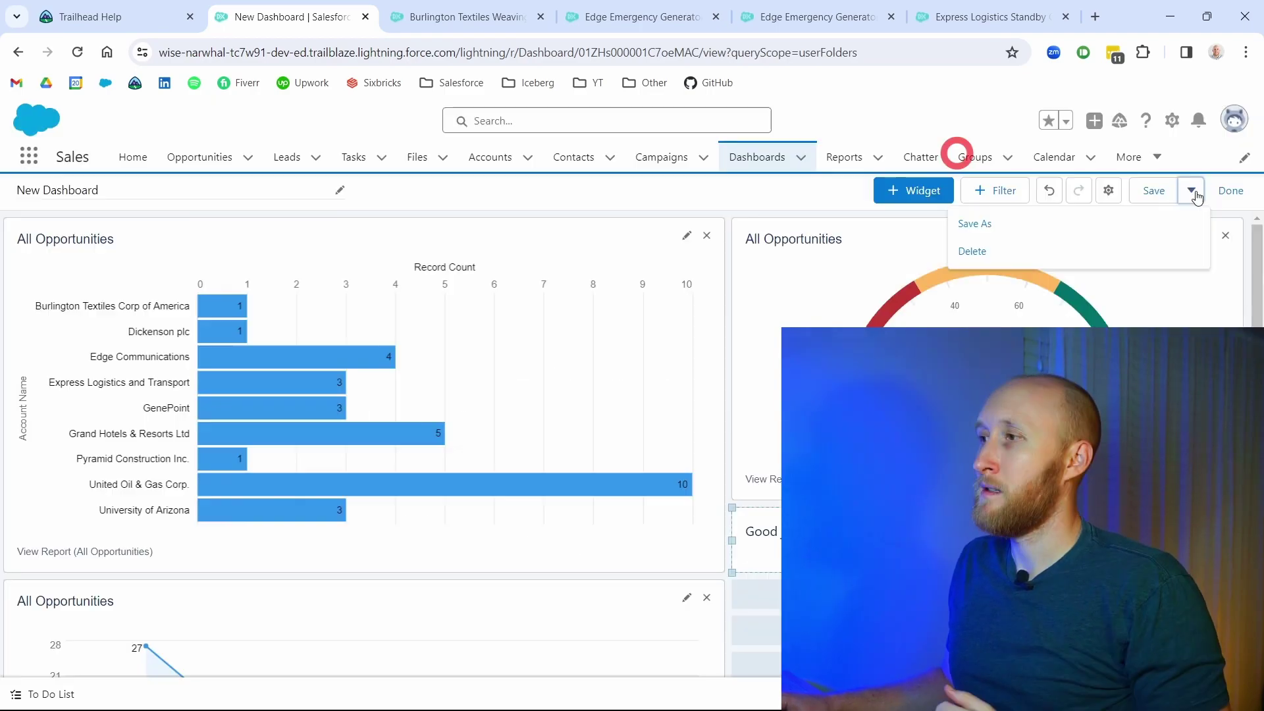
# Save a copy of the dashboard as New Dashboard in a newly created folder labelled Public Folder.
pyautogui.click(1012, 225)
pyautogui.click(582, 487)
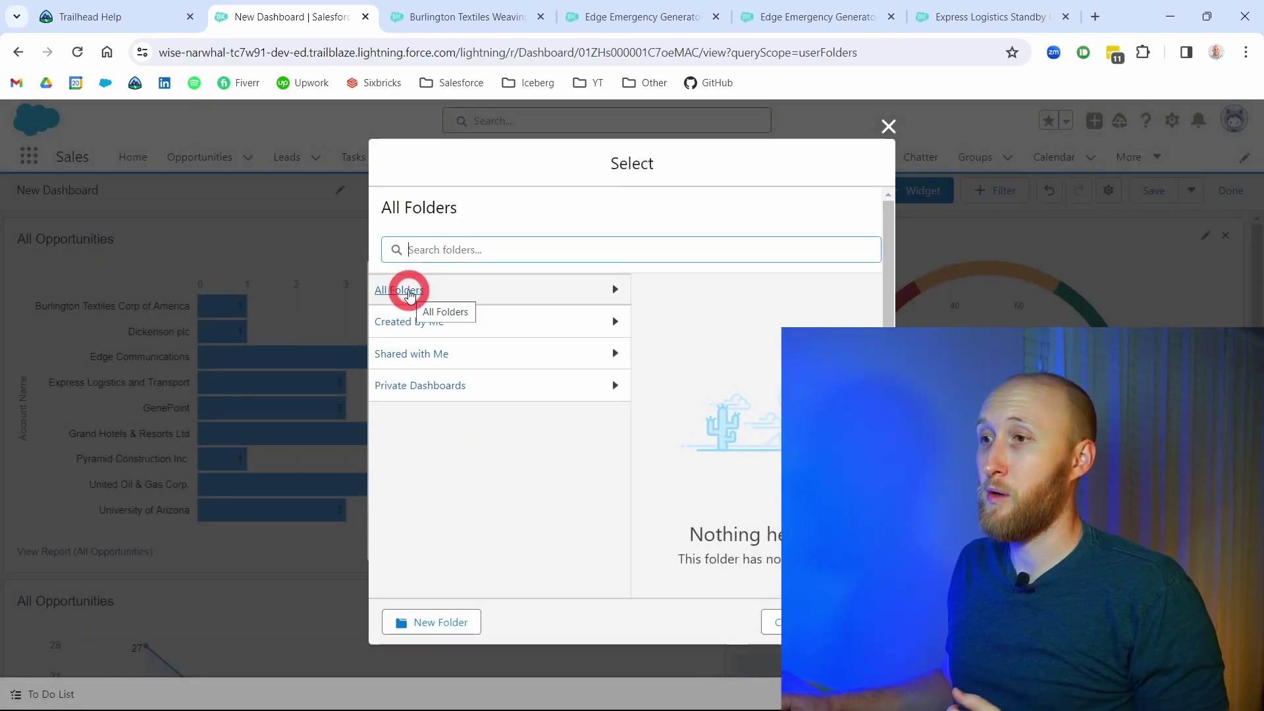
pyautogui.click(459, 620)
pyautogui.click(559, 367)
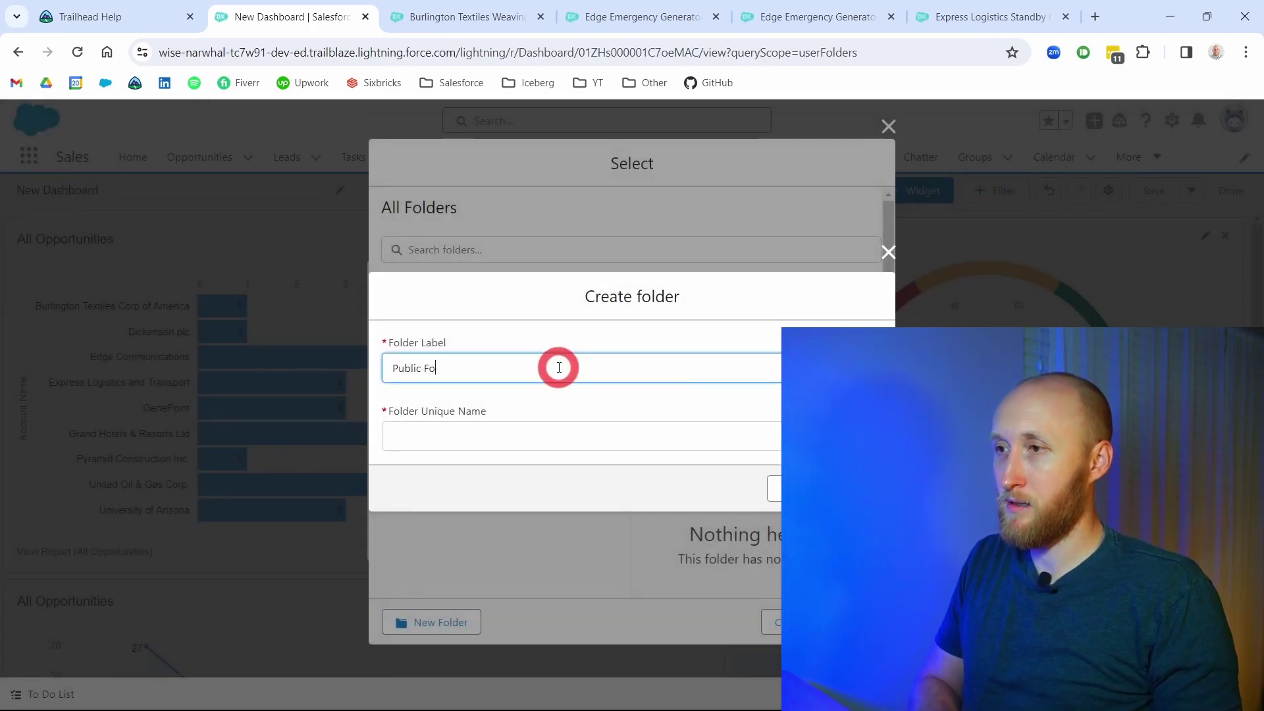
pyautogui.press('Tab')
pyautogui.press('Return')
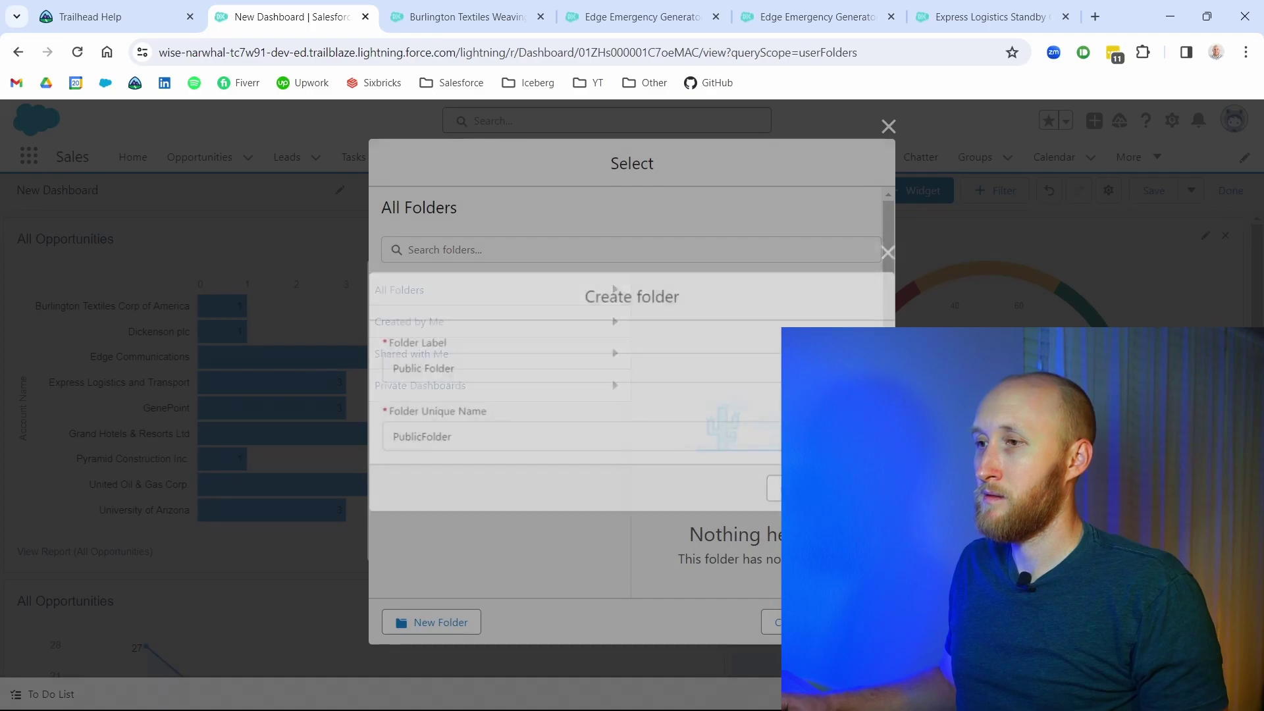
pyautogui.click(831, 622)
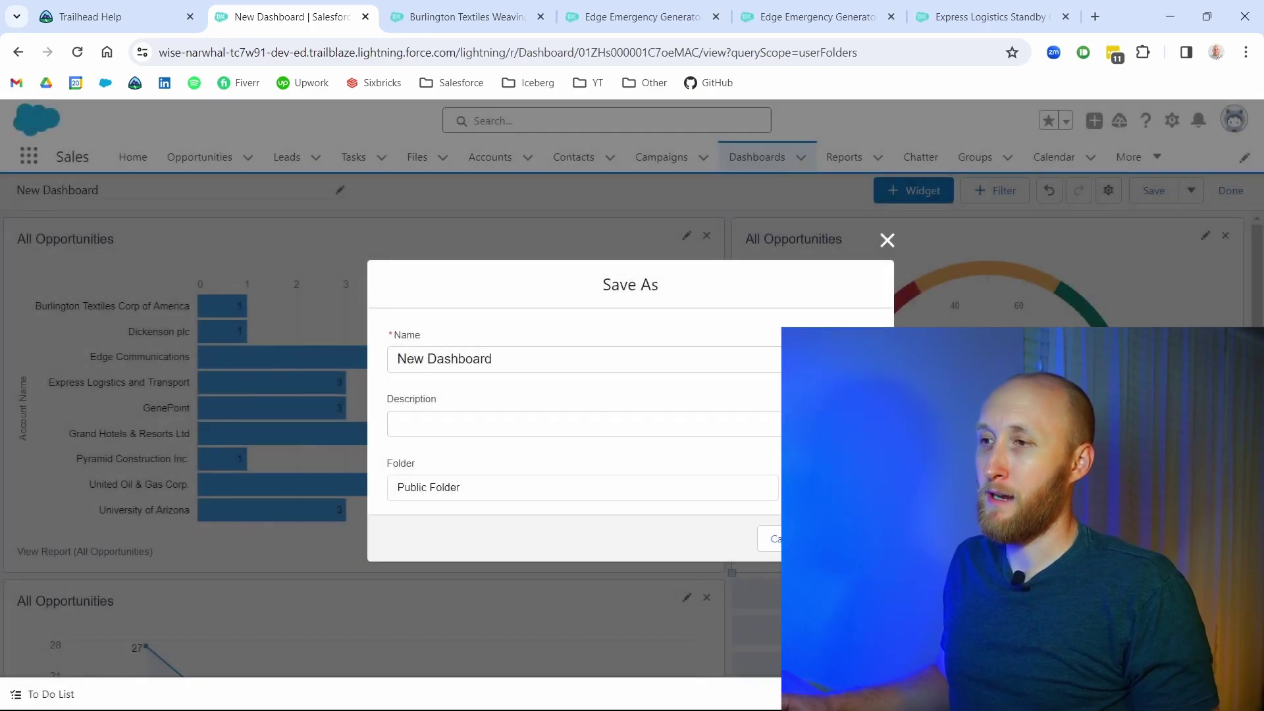
pyautogui.click(735, 545)
pyautogui.press('Return')
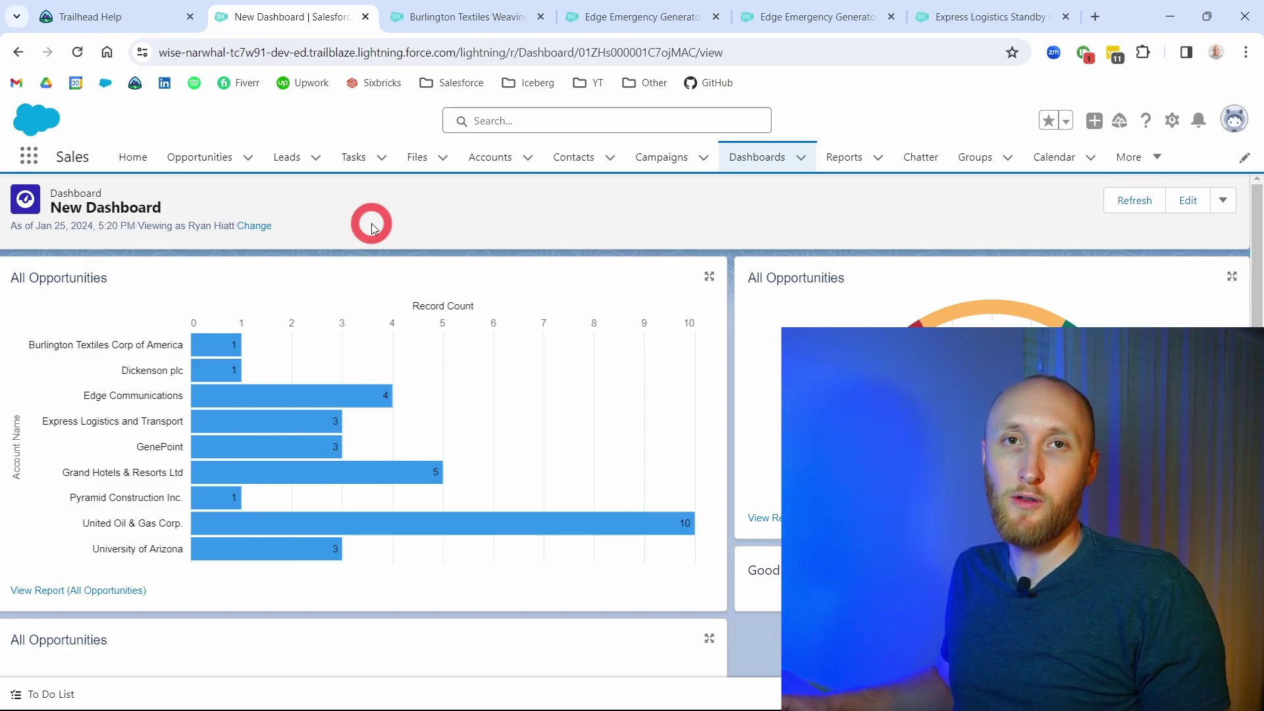
# Reopen the saved dashboard copy for editing.
pyautogui.click(267, 227)
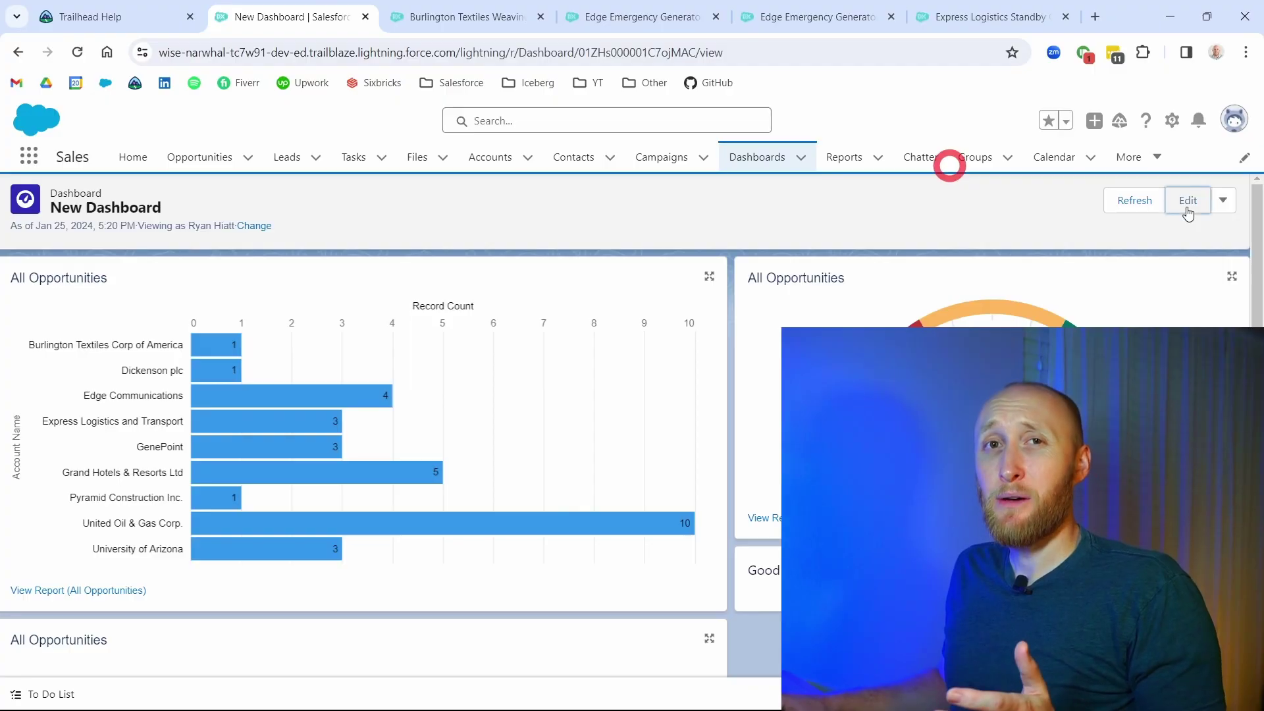
pyautogui.click(1187, 204)
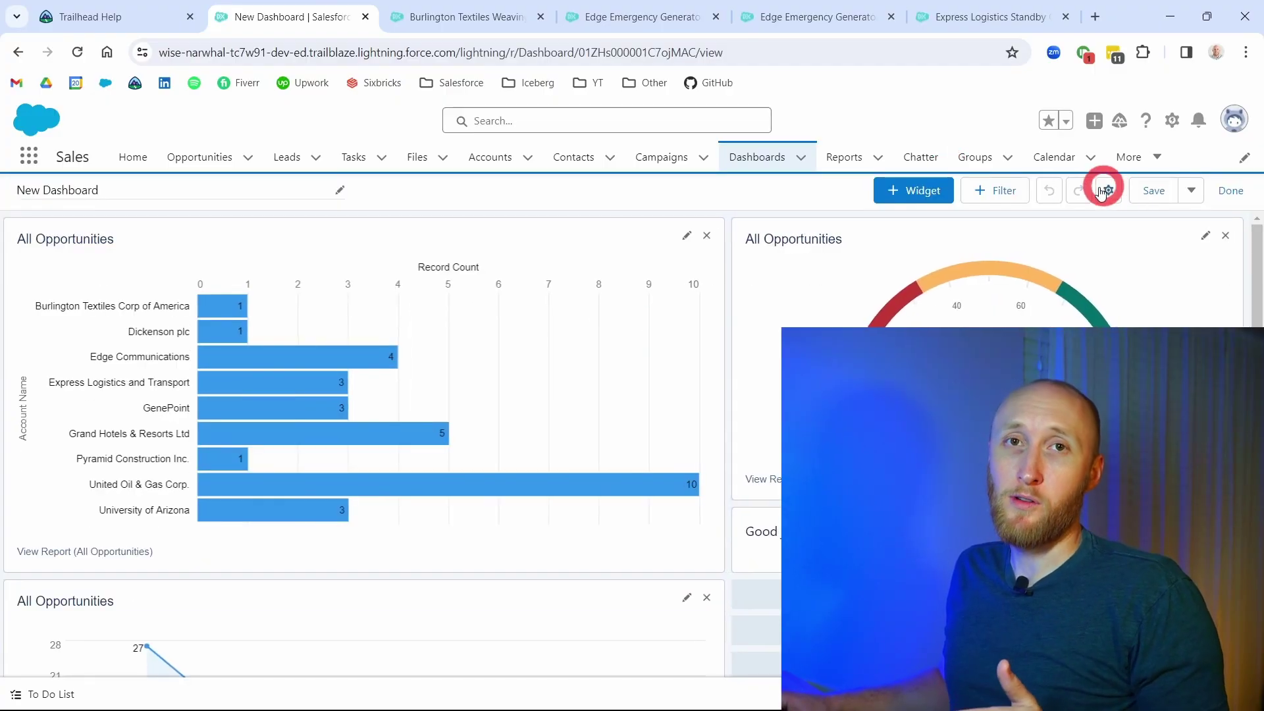
pyautogui.click(1191, 192)
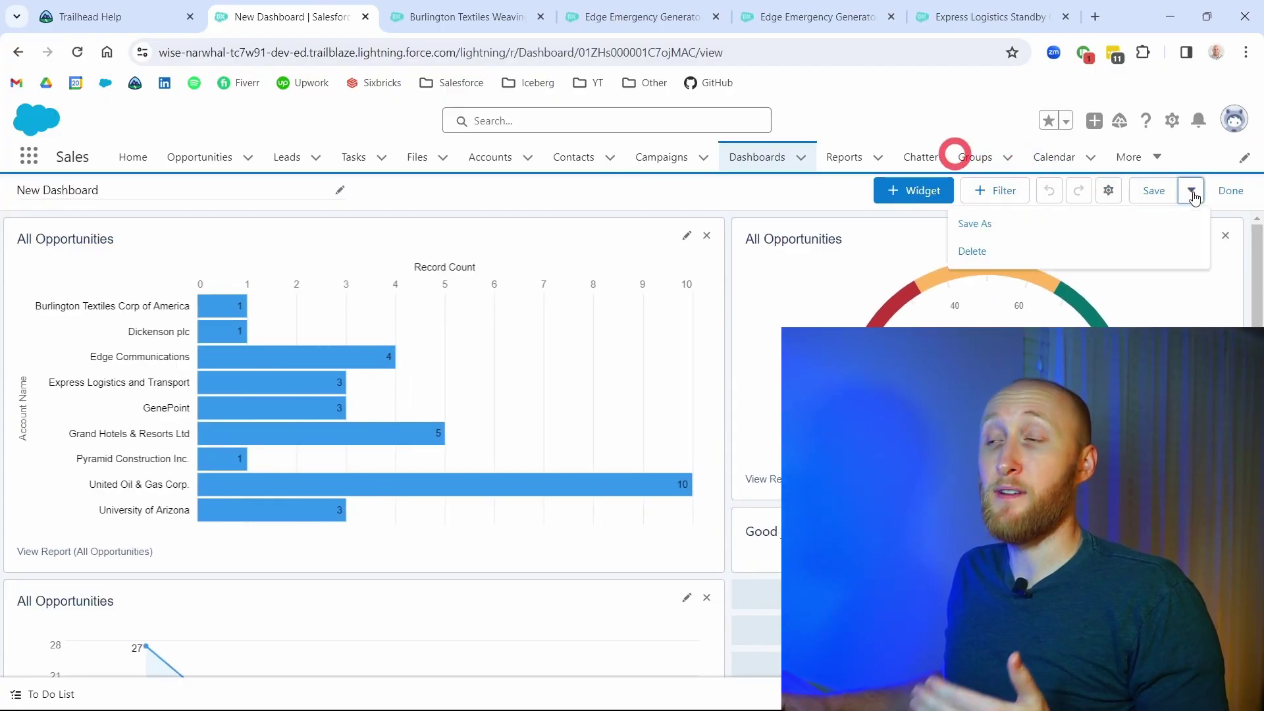
pyautogui.click(719, 221)
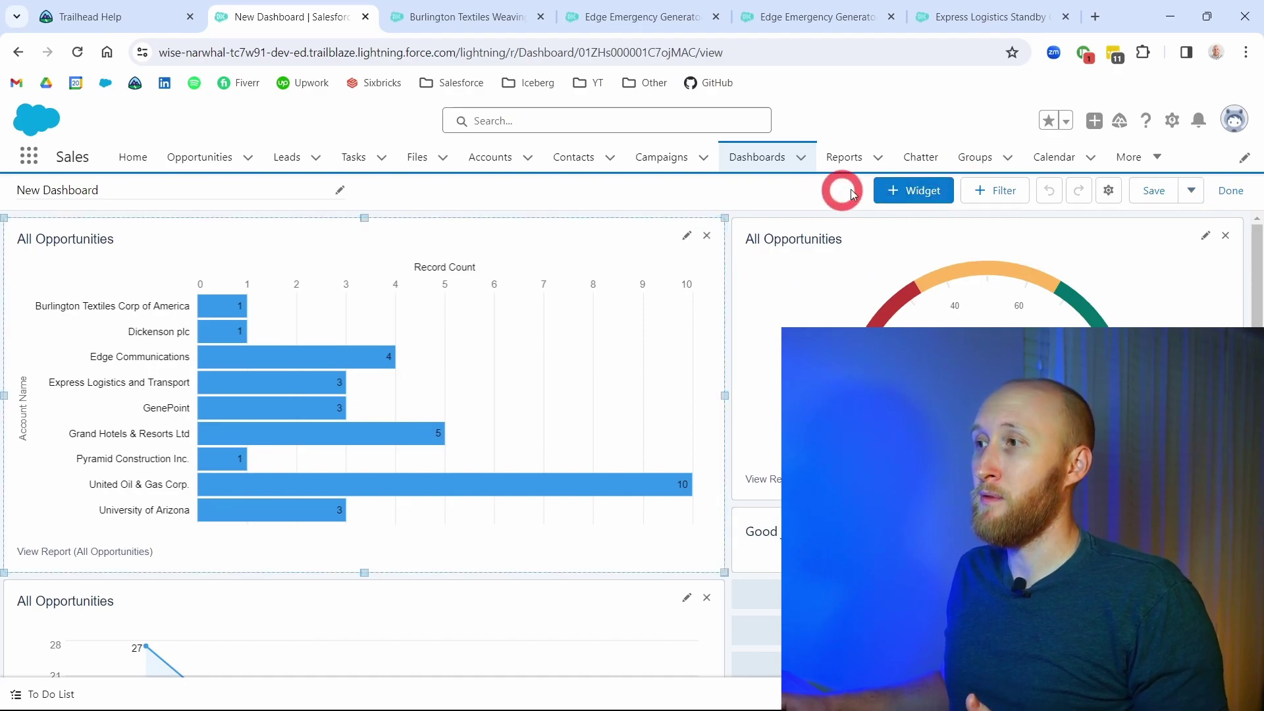
# Start a new dashboard filter on the Amount field from the Opportunity Information group.
pyautogui.click(983, 196)
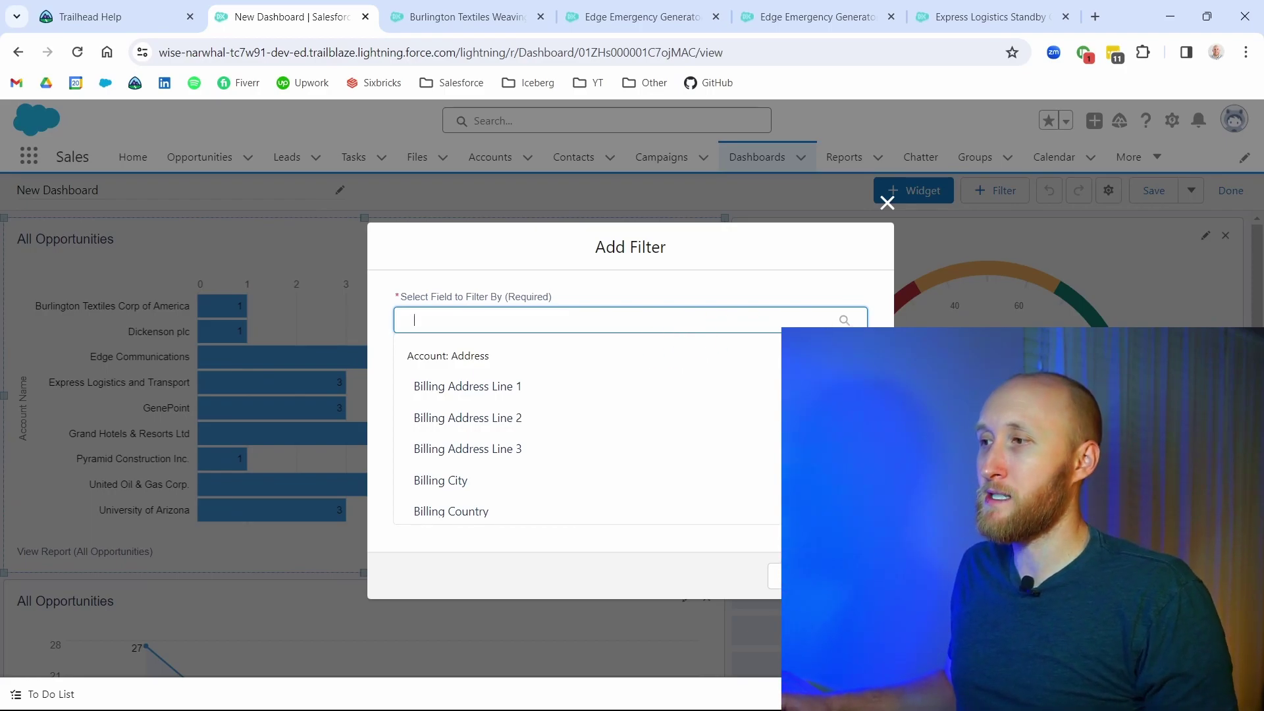
pyautogui.scroll(-10, 585, 435)
pyautogui.scroll(8, 585, 434)
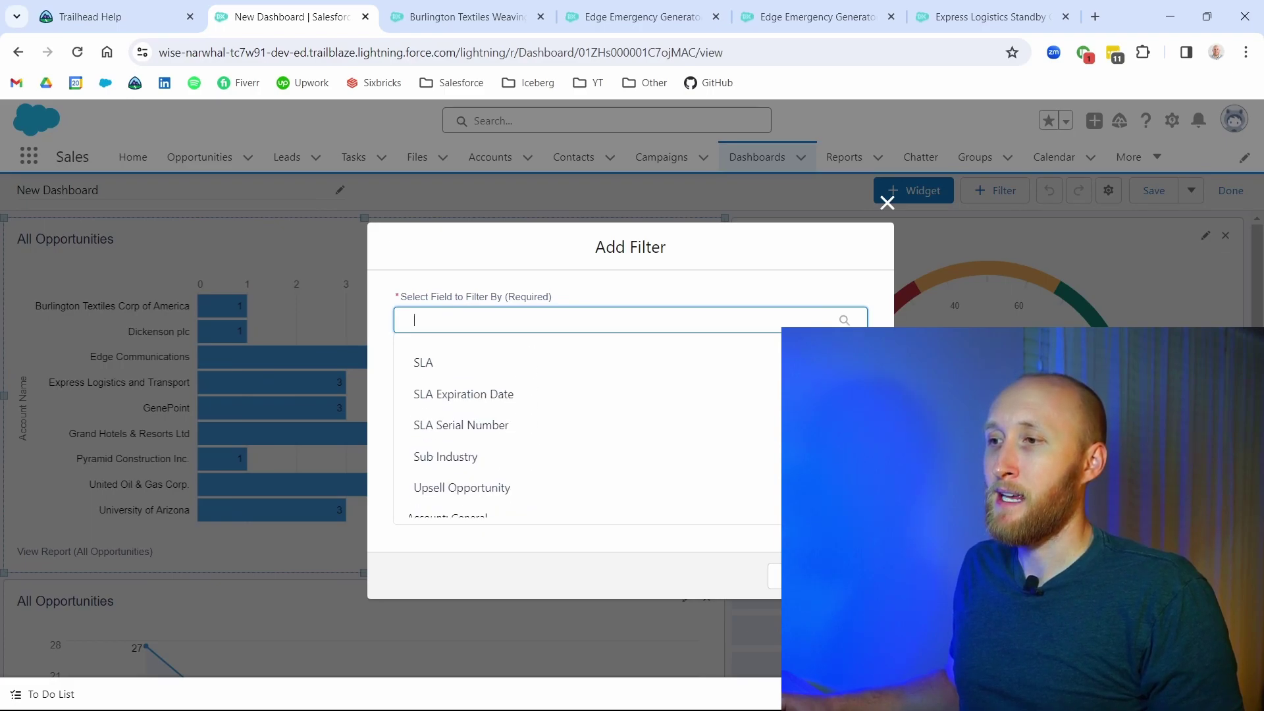
pyautogui.scroll(-10, 586, 427)
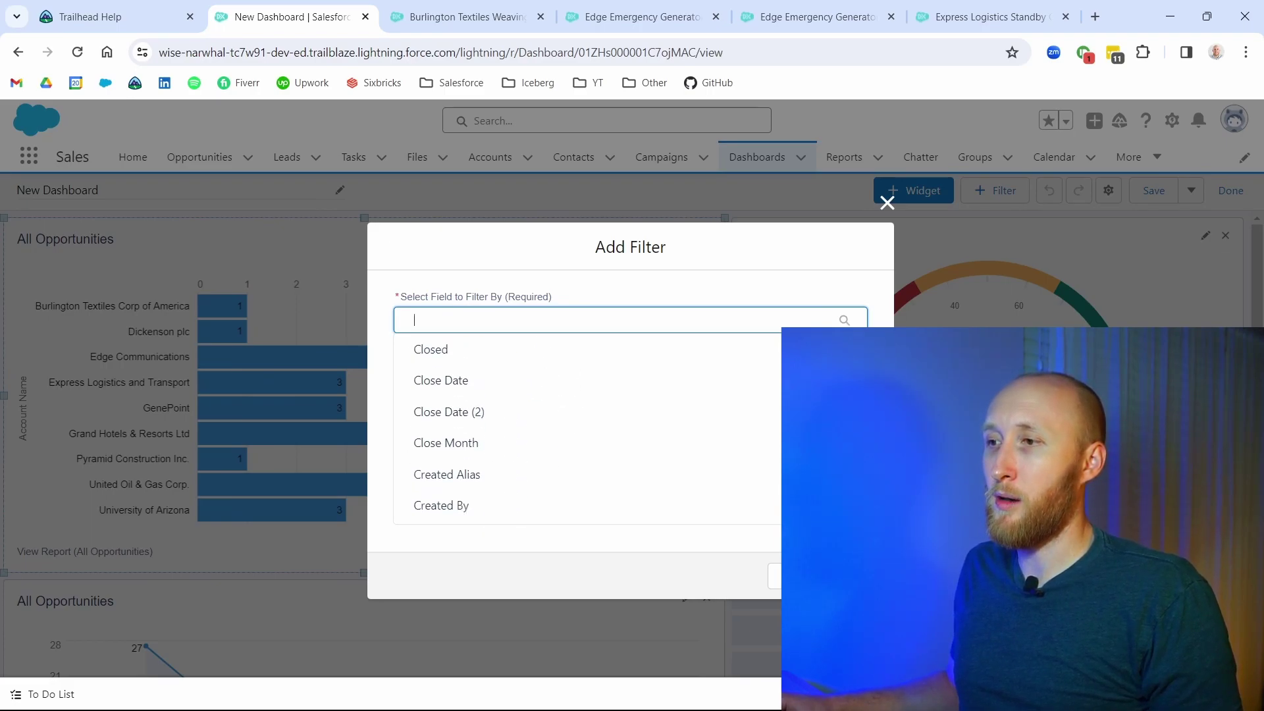
pyautogui.scroll(3, 586, 427)
pyautogui.click(632, 429)
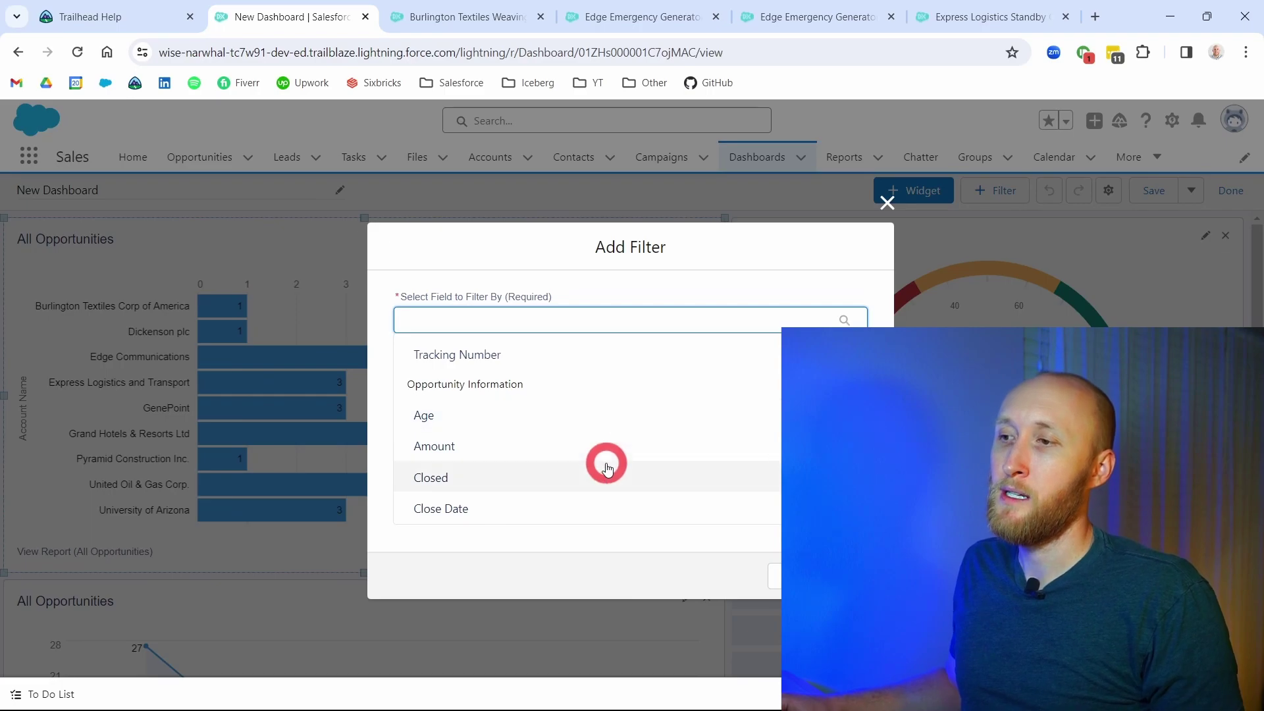
pyautogui.click(613, 447)
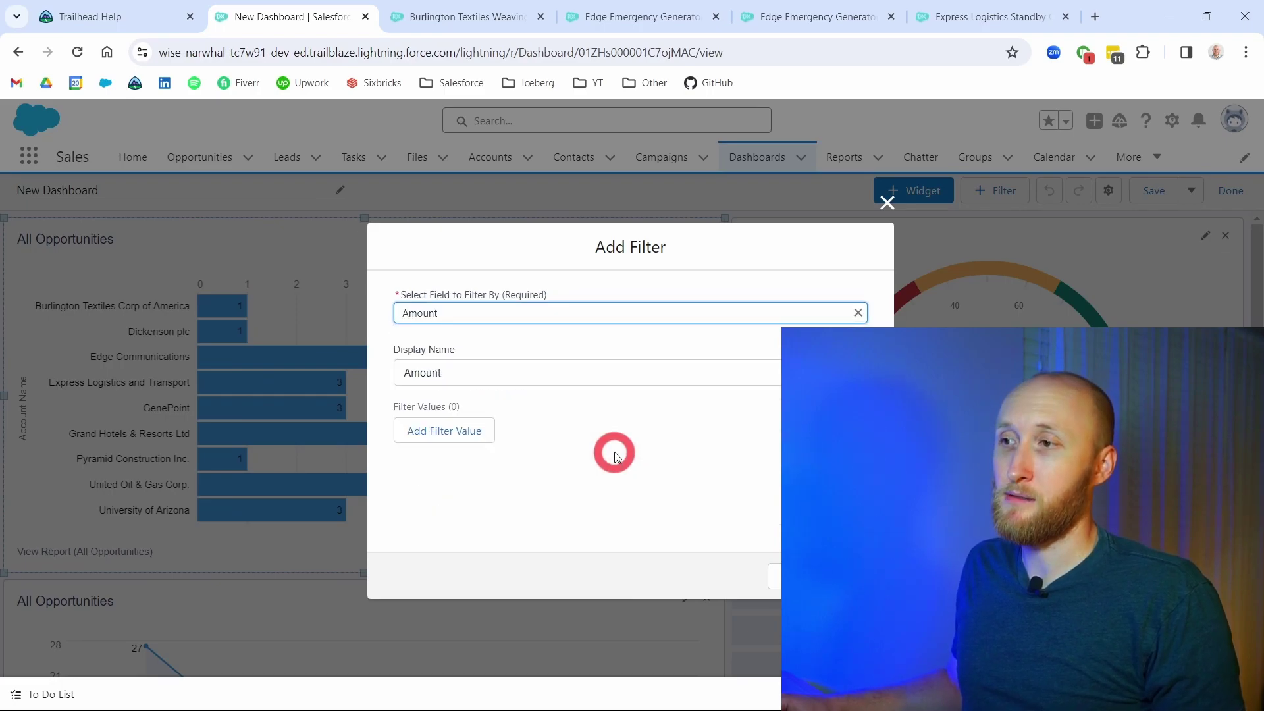
# Add a filter value to the Amount filter with the operator greater than and the value 150000.
pyautogui.click(472, 430)
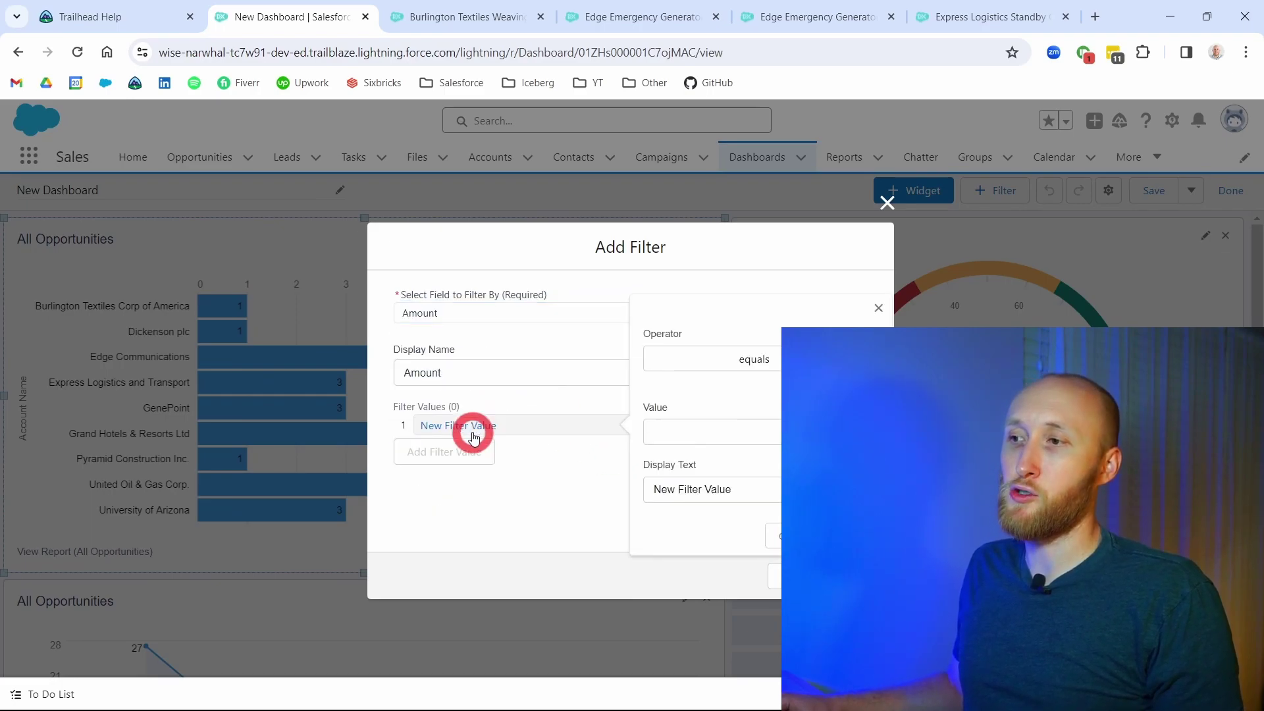
pyautogui.click(733, 433)
pyautogui.click(757, 360)
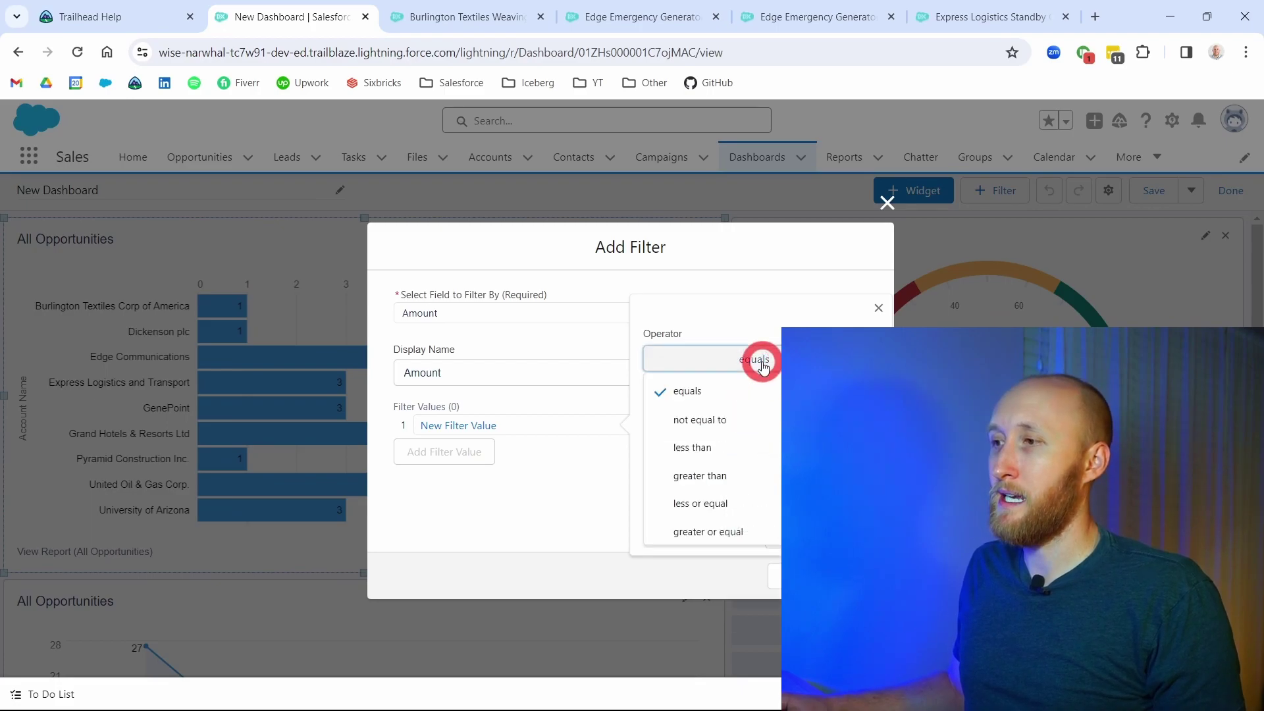
pyautogui.click(733, 473)
pyautogui.click(735, 436)
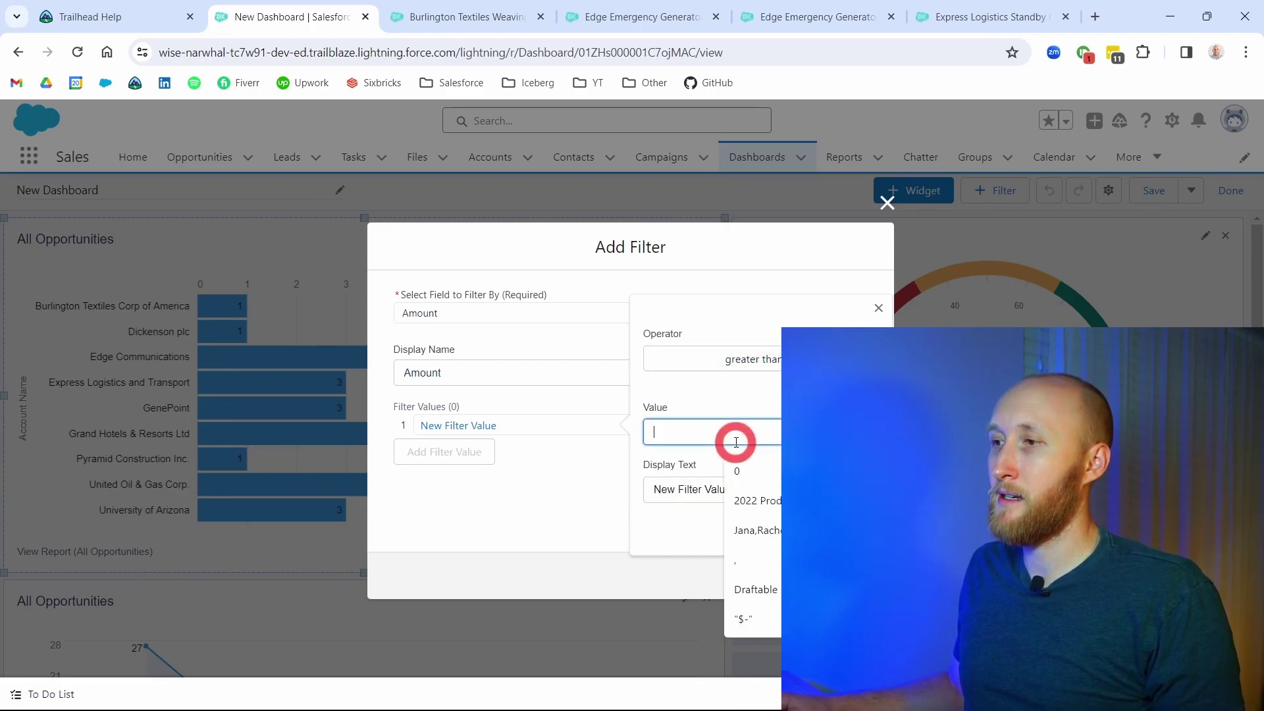
pyautogui.write('150000')
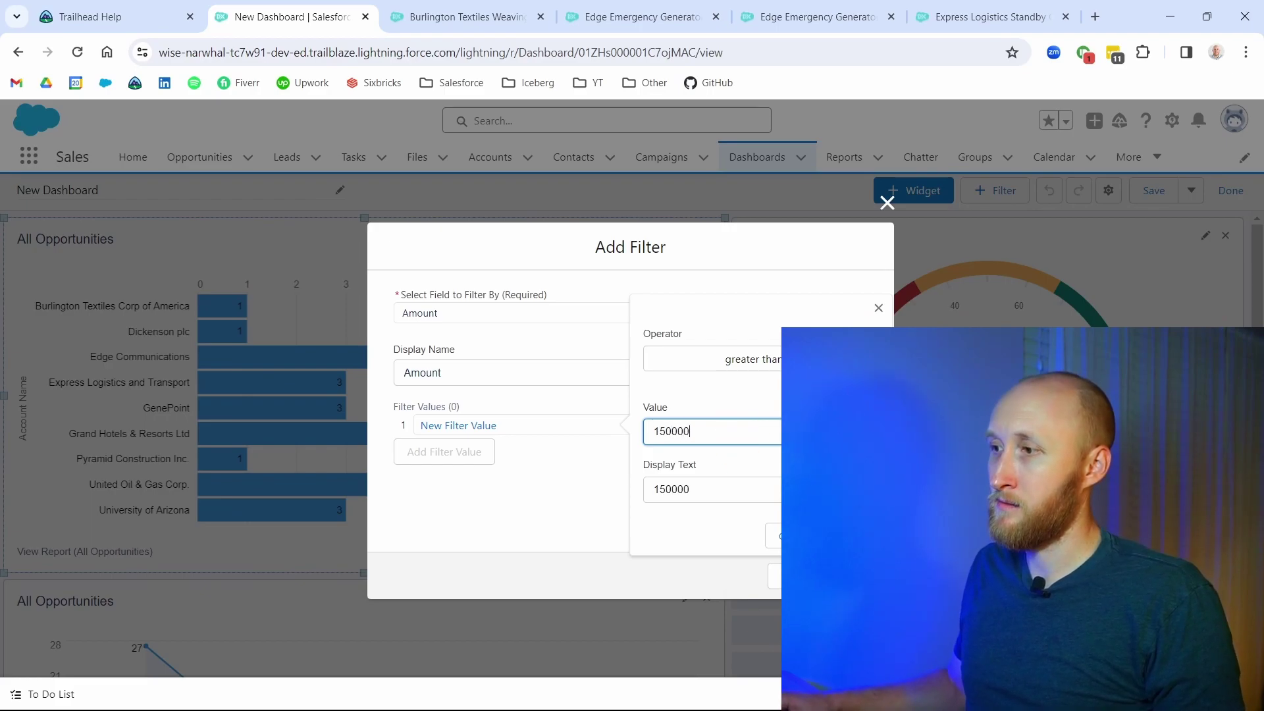
pyautogui.press('Return')
# Add a second Amount filter value of greater than 300000 and save the dashboard with the finished filter.
pyautogui.click(471, 452)
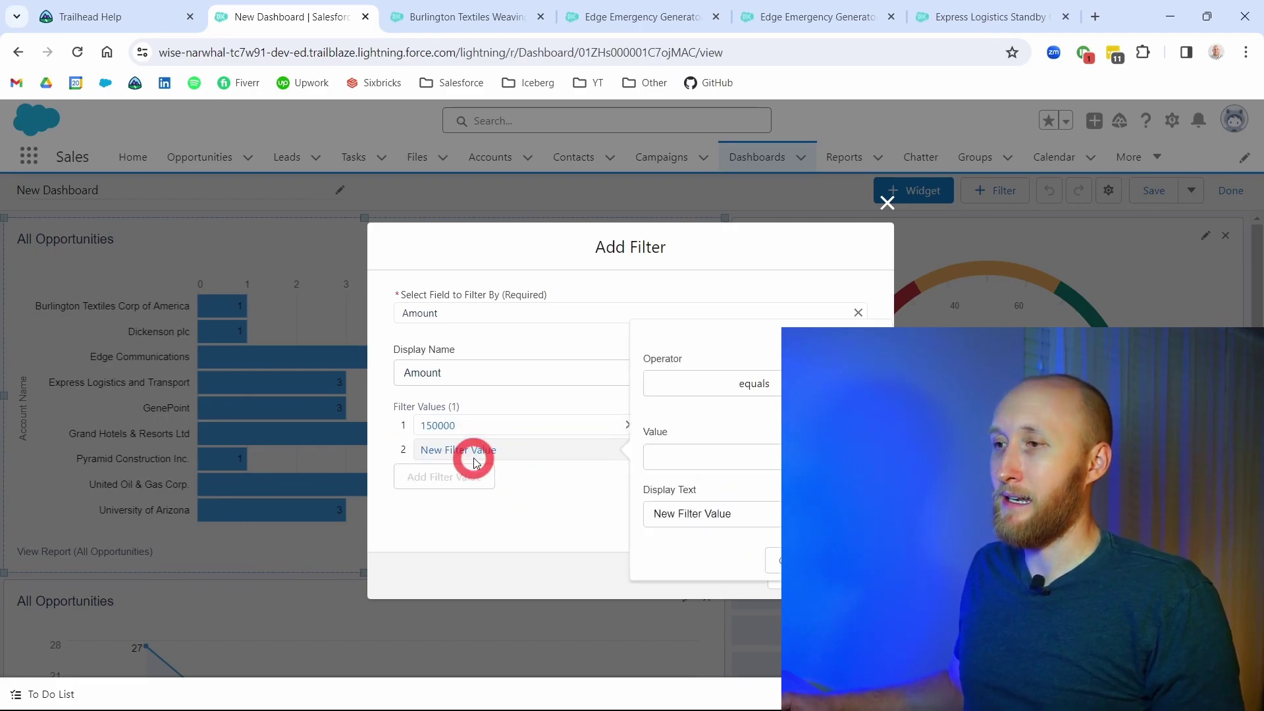
pyautogui.click(736, 390)
pyautogui.click(744, 500)
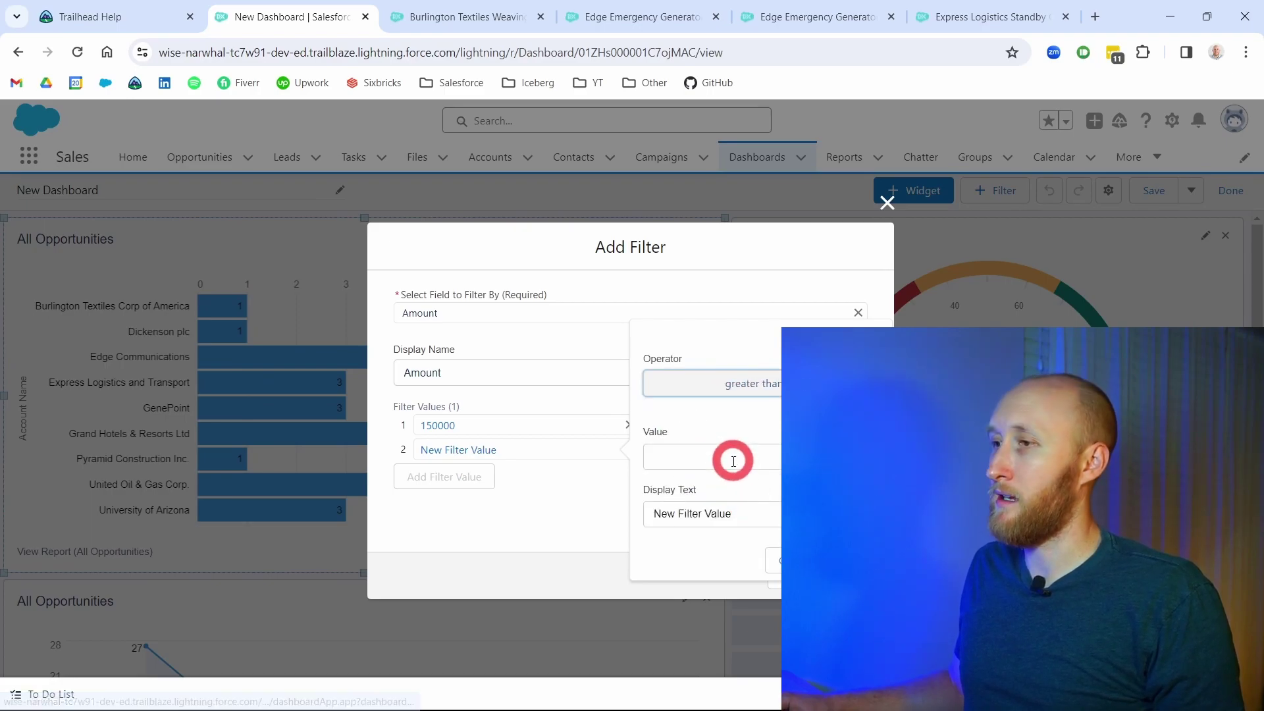
pyautogui.click(732, 460)
pyautogui.write('300000')
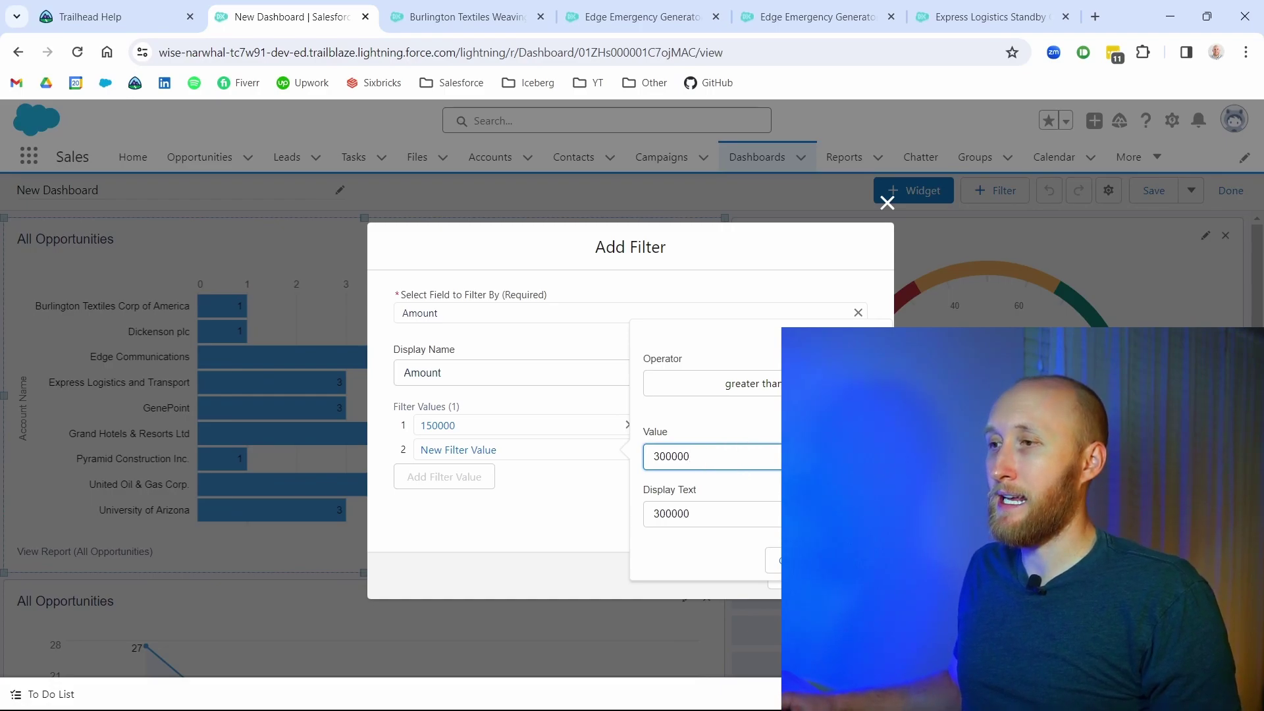
pyautogui.click(666, 536)
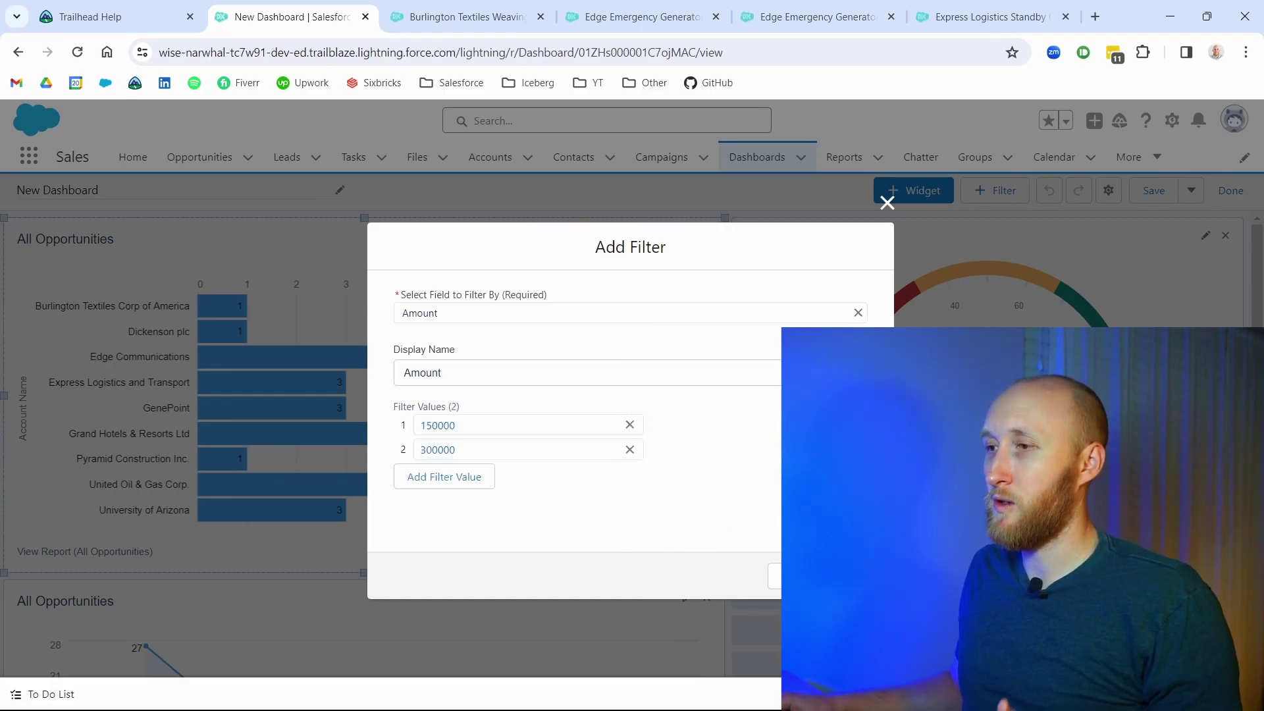
pyautogui.click(855, 576)
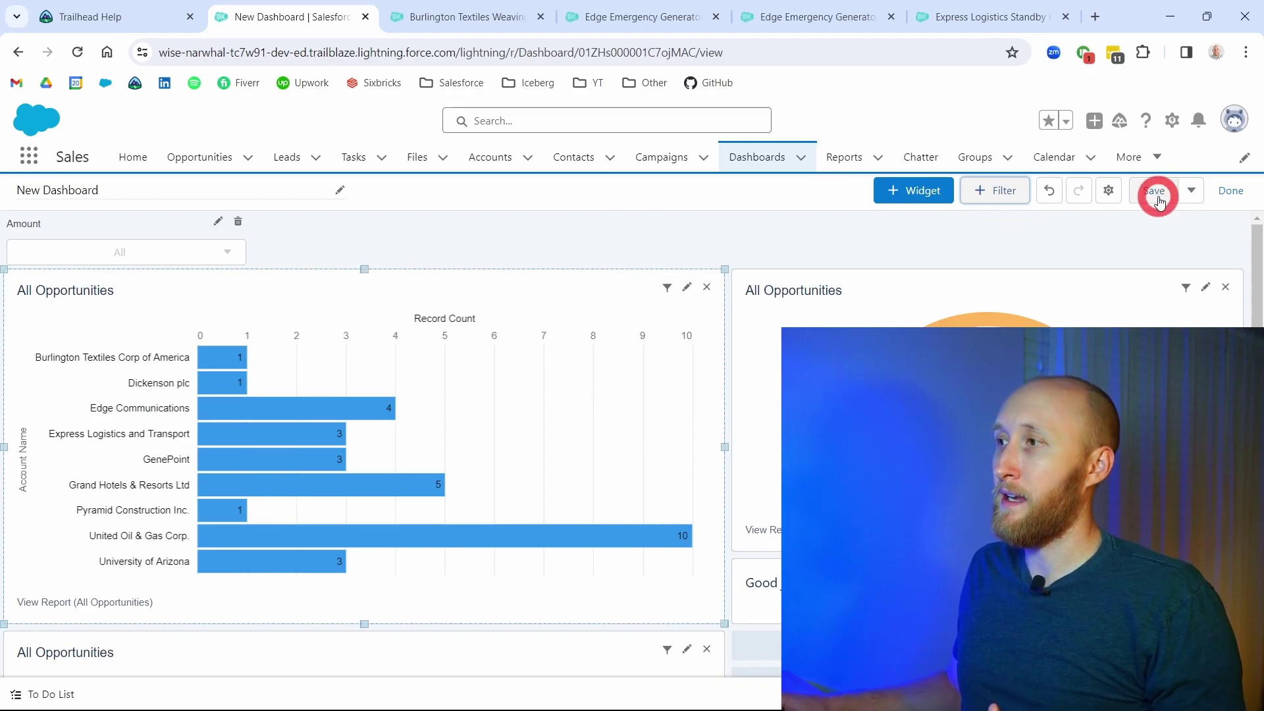
pyautogui.click(1227, 192)
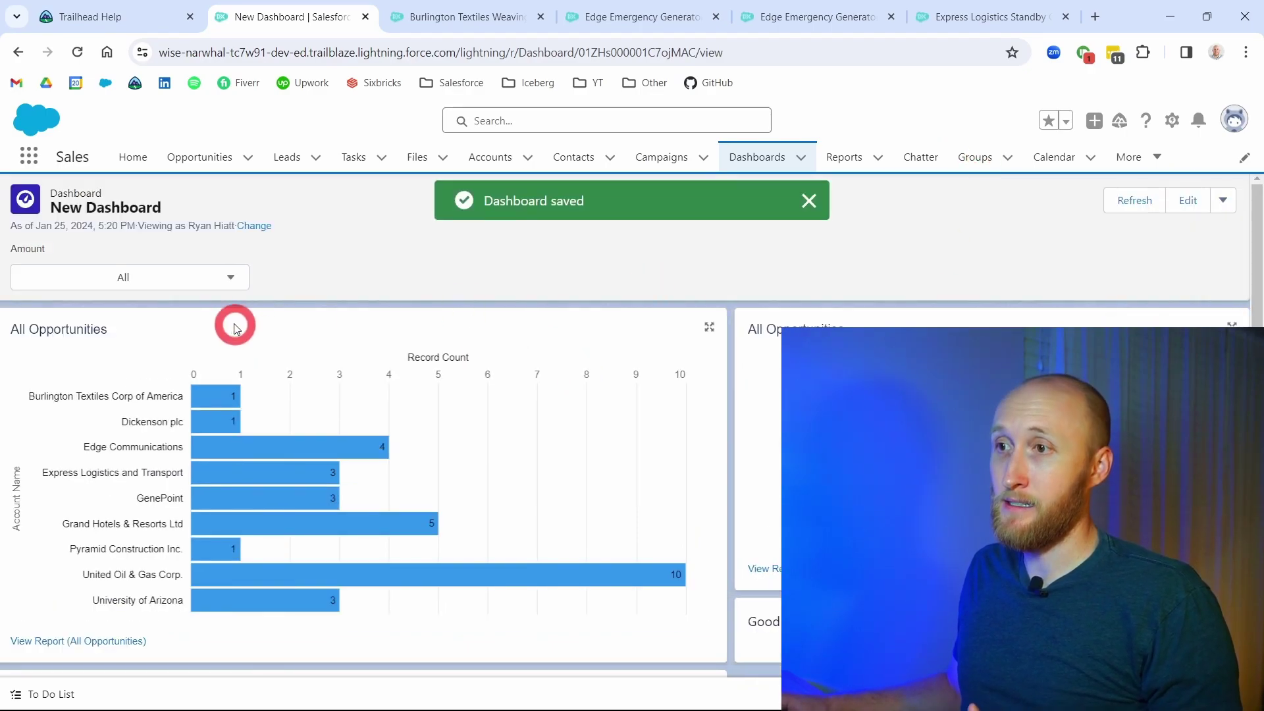
# Check the widgets with the Amount filter at greater than 150000 and greater than 300000, and return it to All.
pyautogui.click(216, 292)
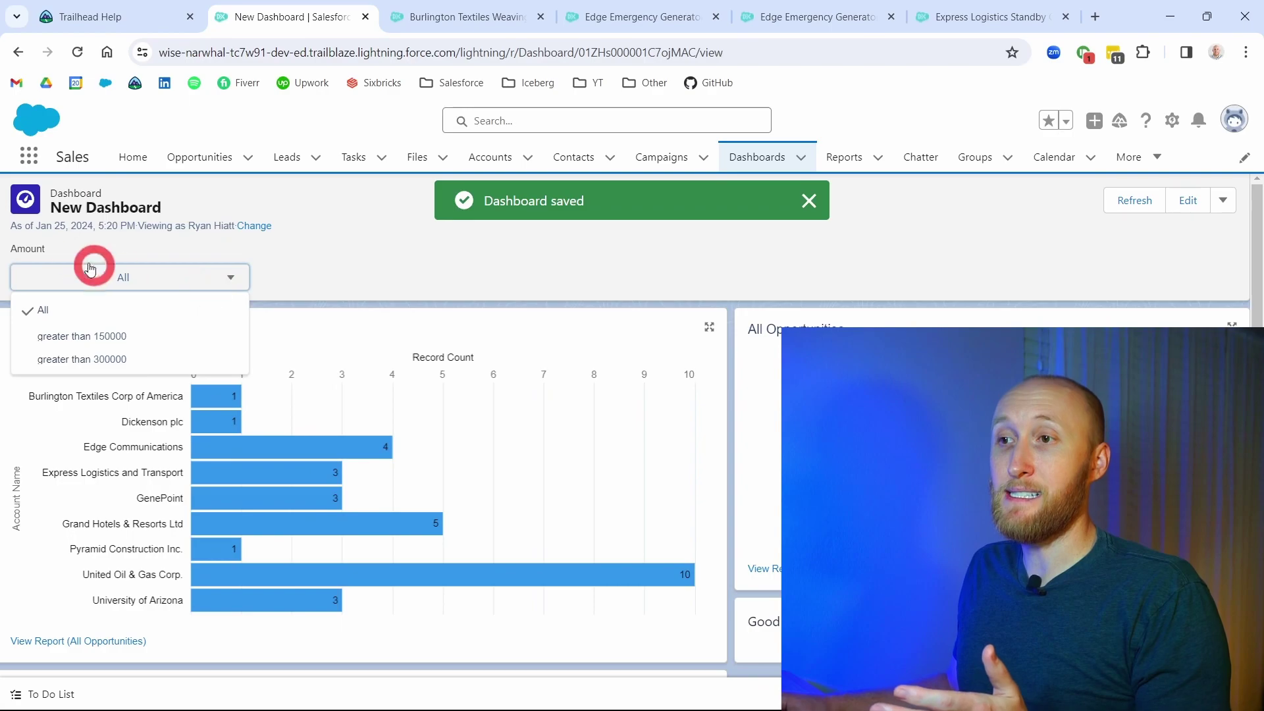
pyautogui.click(99, 336)
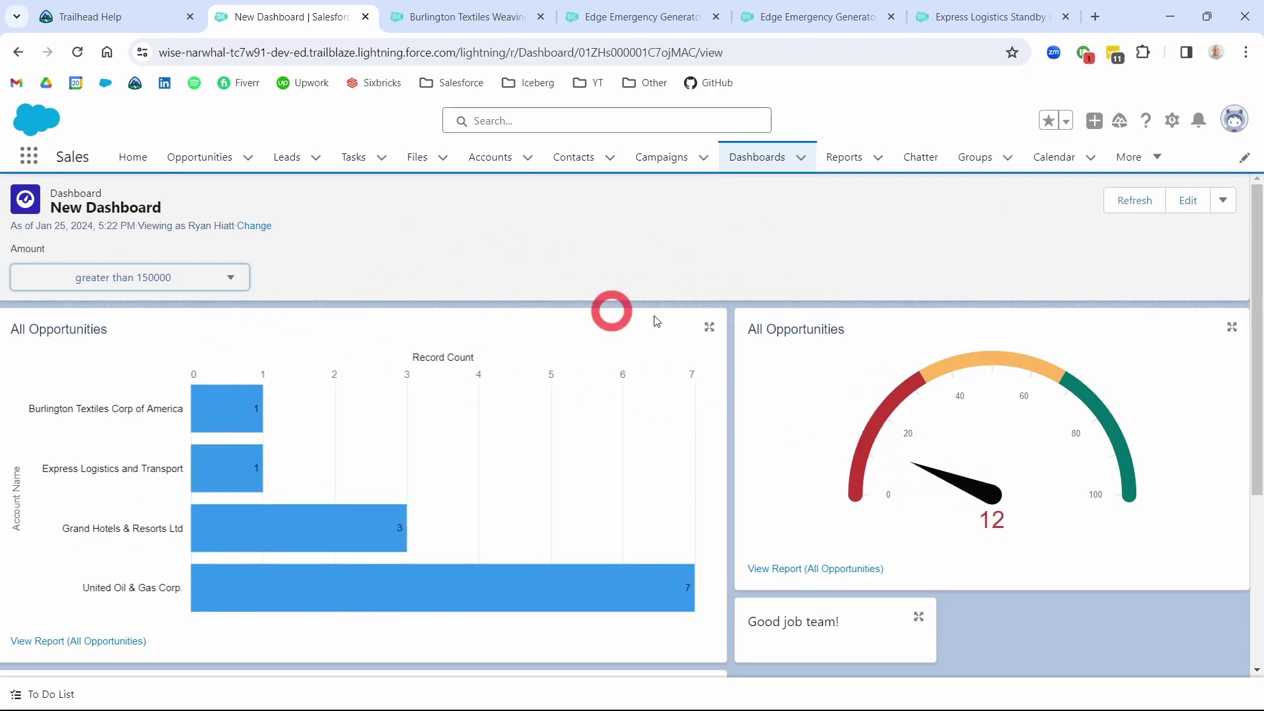
pyautogui.click(221, 288)
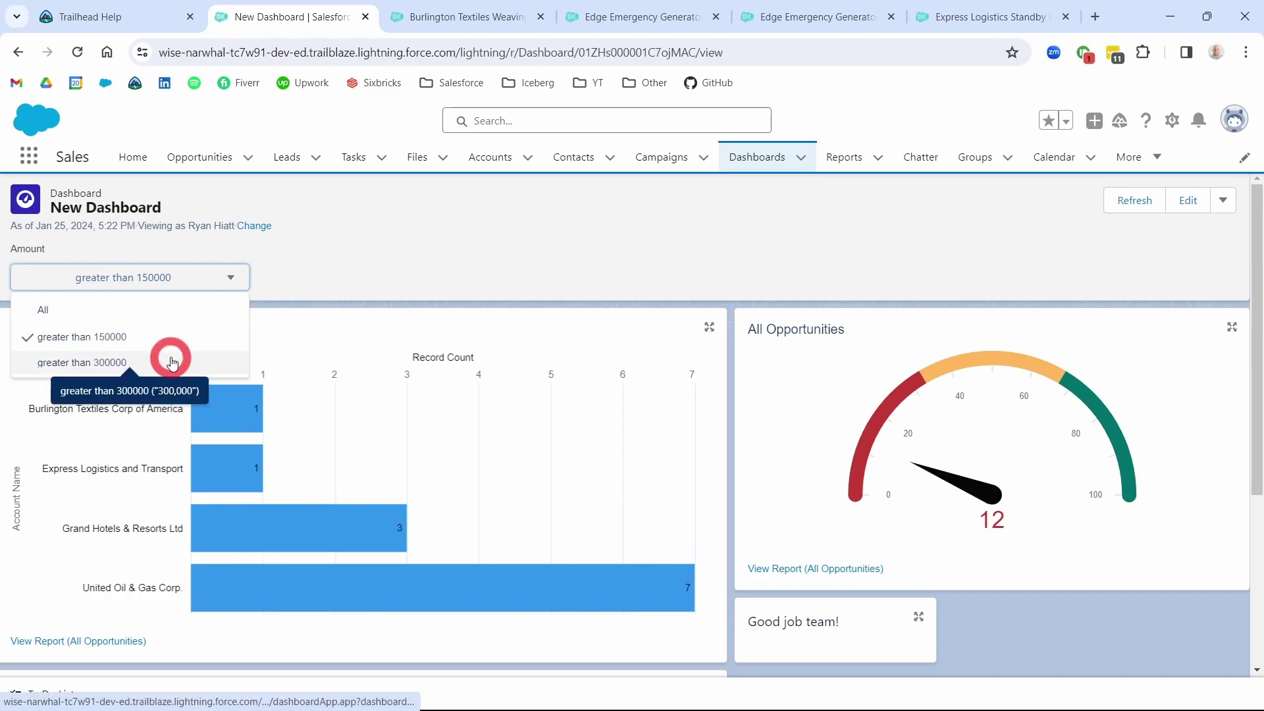
pyautogui.click(170, 362)
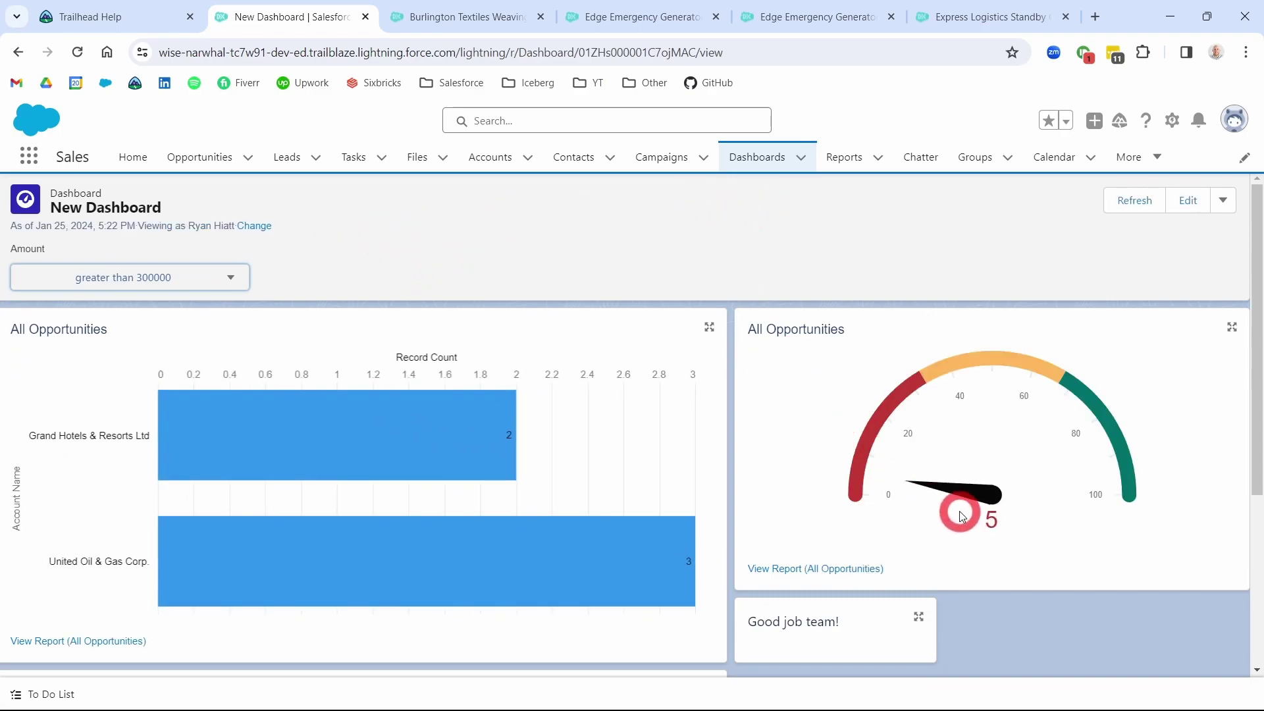
pyautogui.click(113, 276)
pyautogui.click(113, 306)
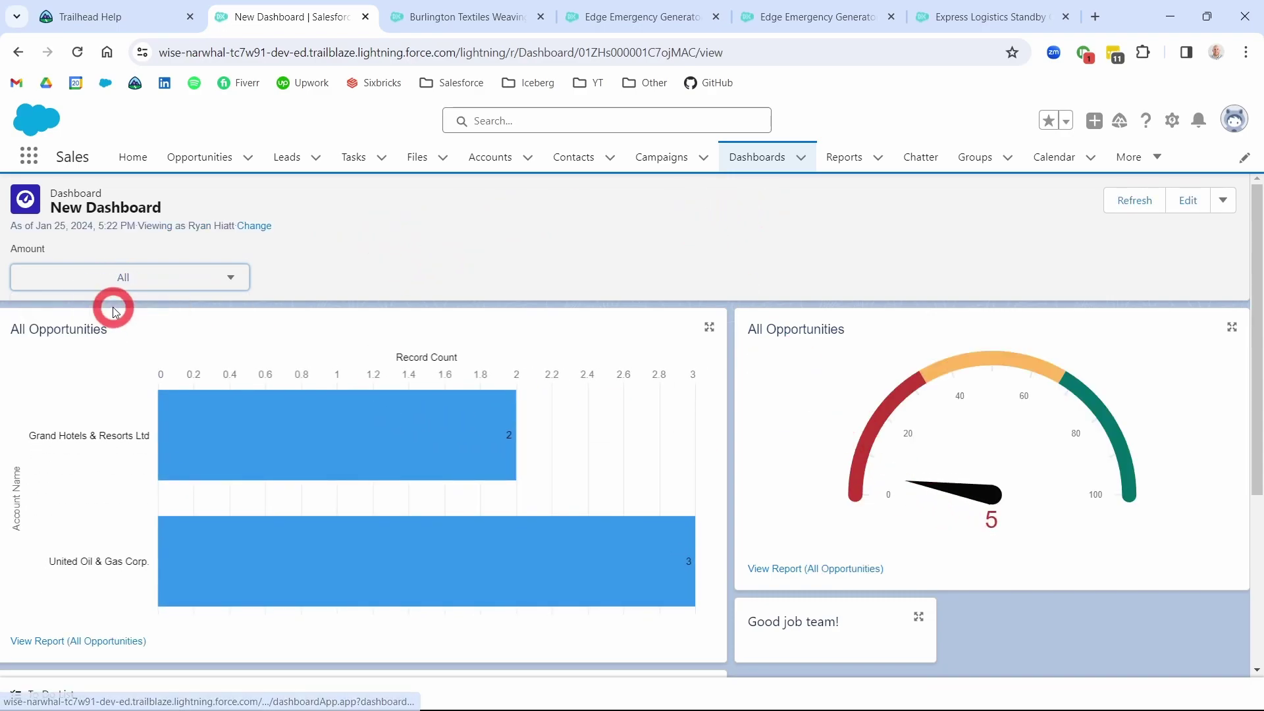